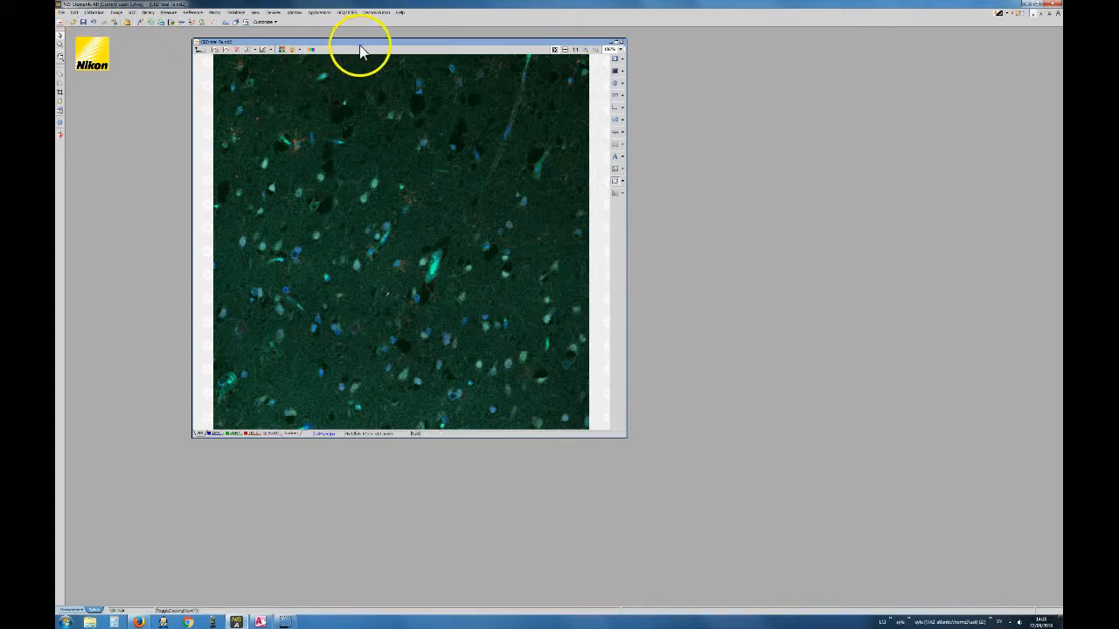
# Shift the image window aside and view the DAPI, eGFP and TRITC channels individually
pyautogui.moveTo(362, 43); pyautogui.dragTo(304, 44)
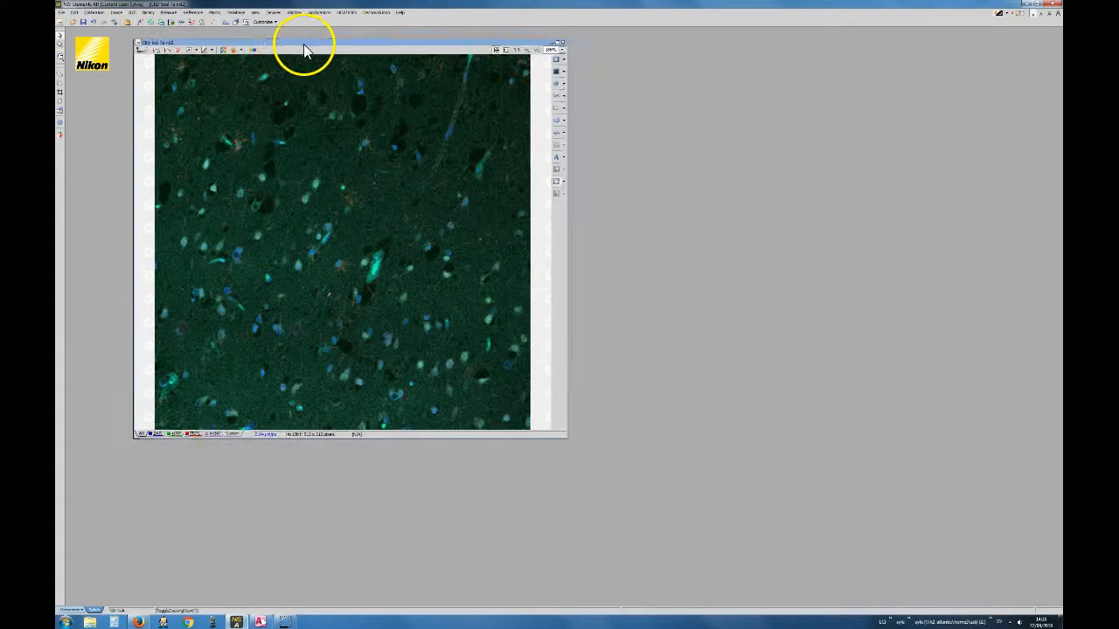
pyautogui.click(160, 435)
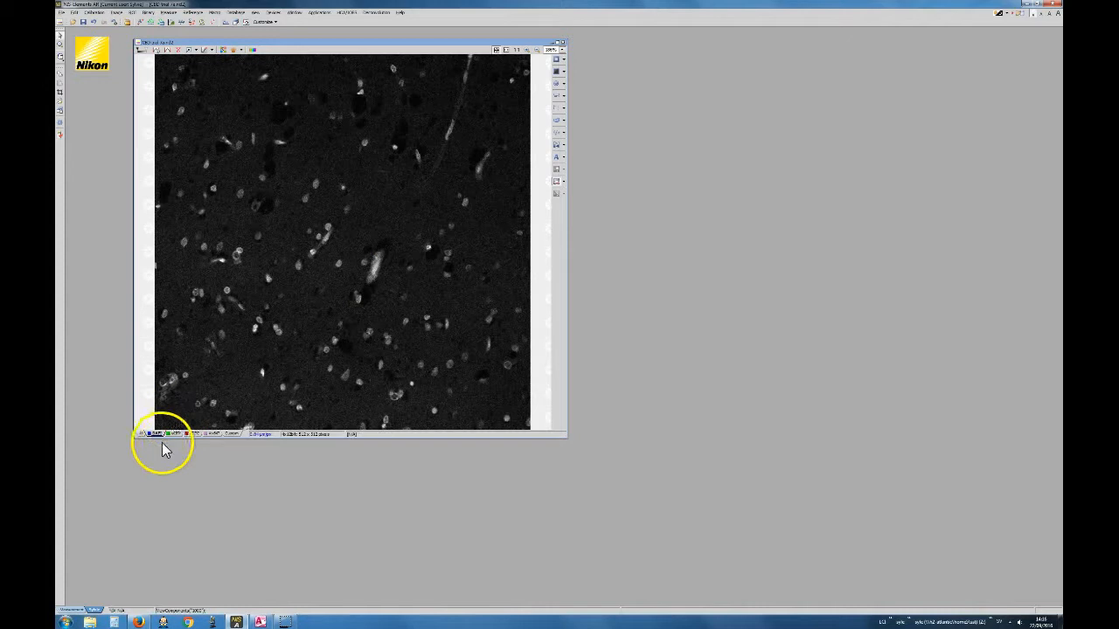
pyautogui.click(177, 435)
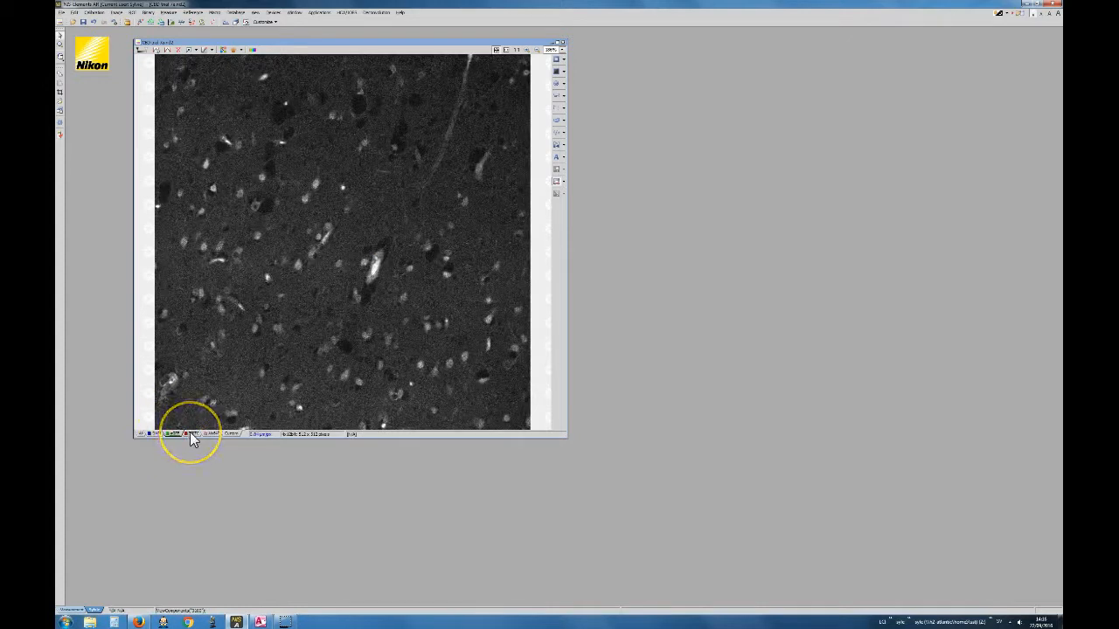
pyautogui.click(195, 435)
pyautogui.click(194, 433)
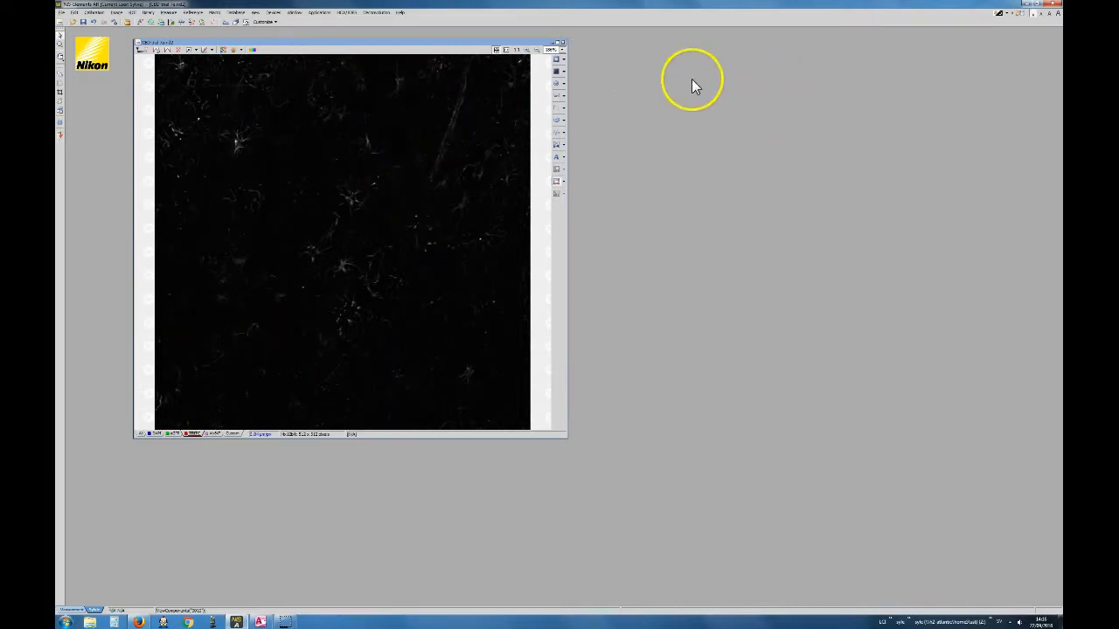
# Show the LUTs control beside the image and lower the TRITC channel's white level to about 550
pyautogui.rightClick(619, 86)
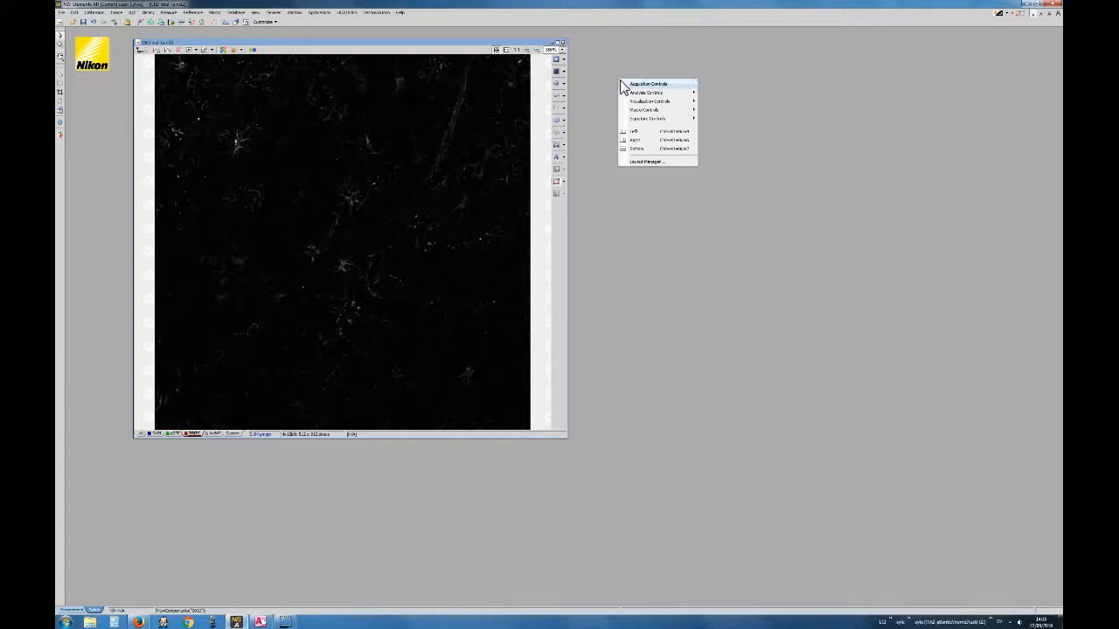
pyautogui.click(650, 101)
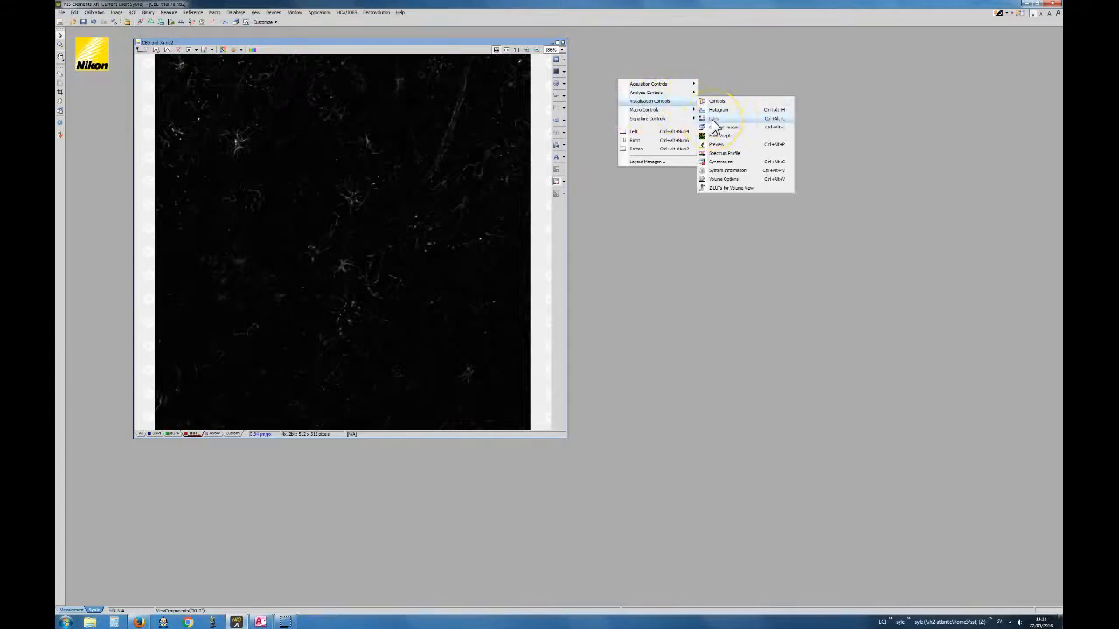
pyautogui.click(713, 120)
pyautogui.moveTo(991, 347); pyautogui.dragTo(962, 54)
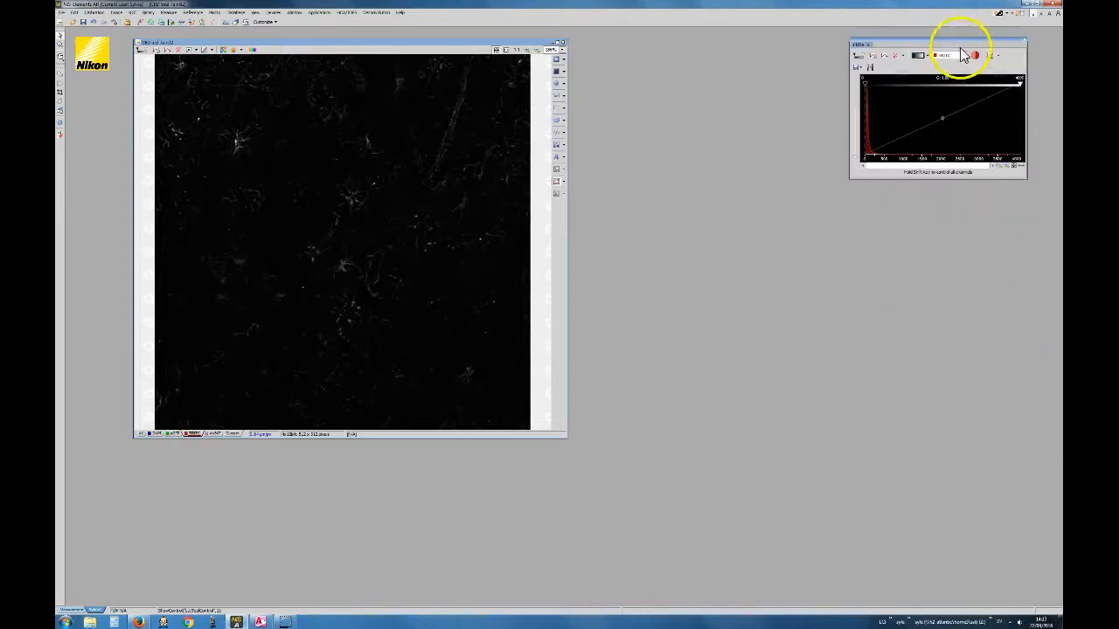
pyautogui.moveTo(1019, 81); pyautogui.dragTo(883, 84)
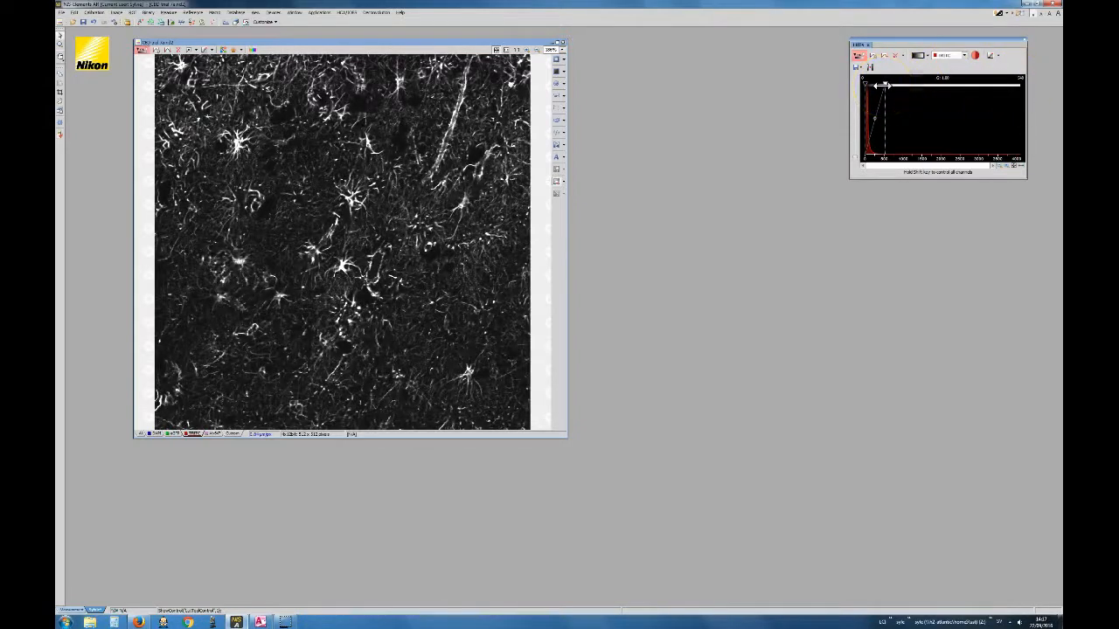
# Lower the white level of the fourth (647) channel to about 1600 and return to the all-channel overlay
pyautogui.click(213, 433)
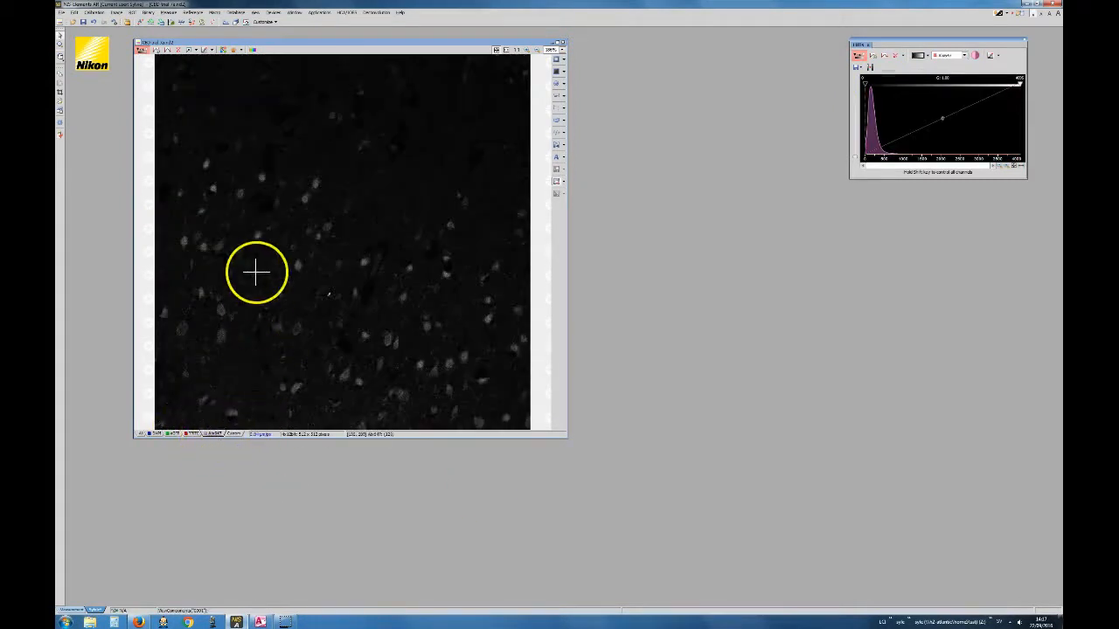
pyautogui.moveTo(1017, 84); pyautogui.dragTo(924, 92)
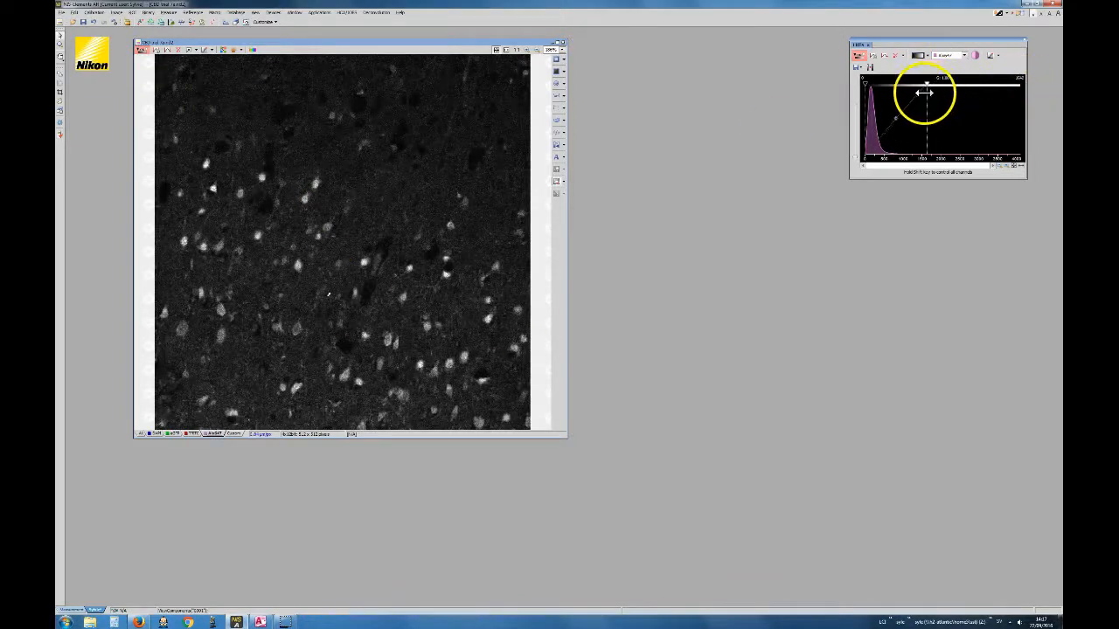
pyautogui.click(141, 432)
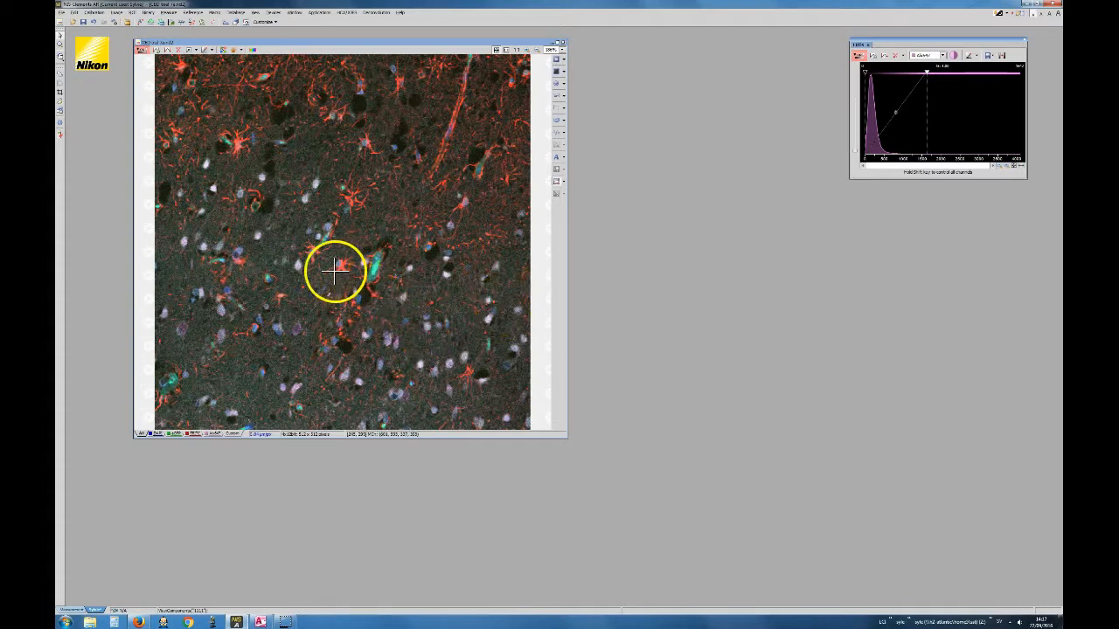
# Review the eGFP and TRITC channels individually and return to the all-channel overlay
pyautogui.click(175, 434)
pyautogui.click(215, 435)
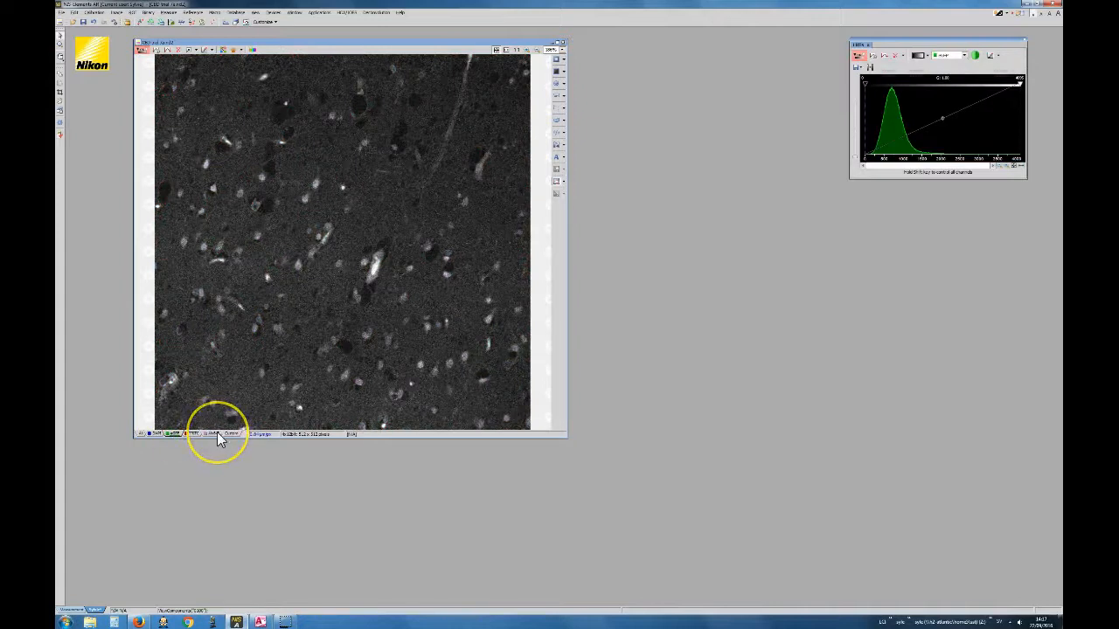
pyautogui.click(191, 434)
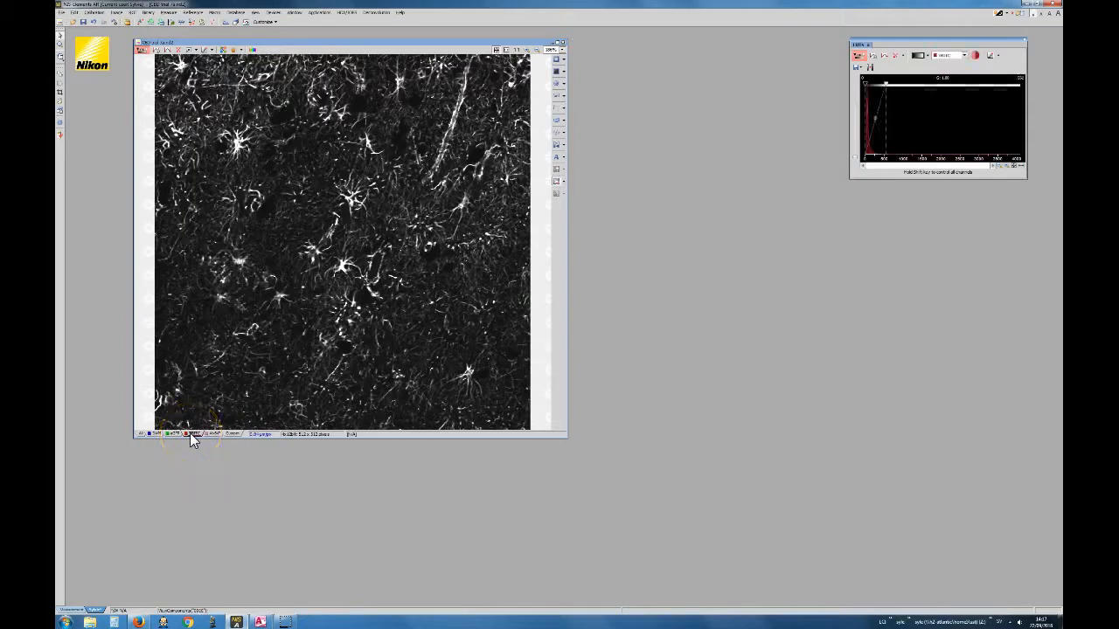
pyautogui.click(138, 434)
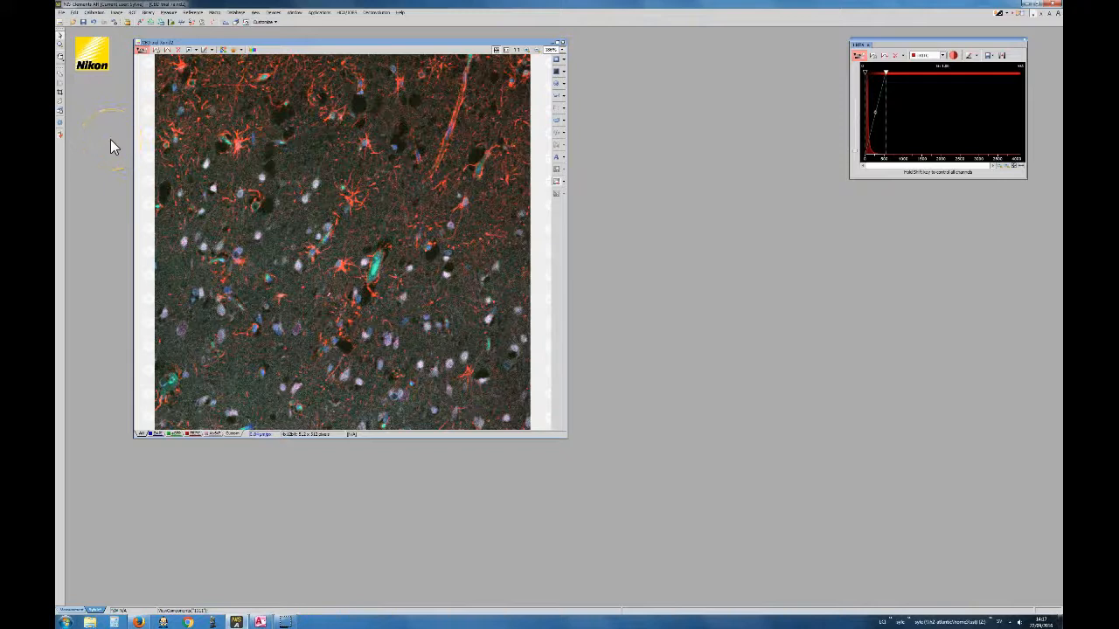
# Start General Analysis on the image and place its dialog beside the image window
pyautogui.click(117, 12)
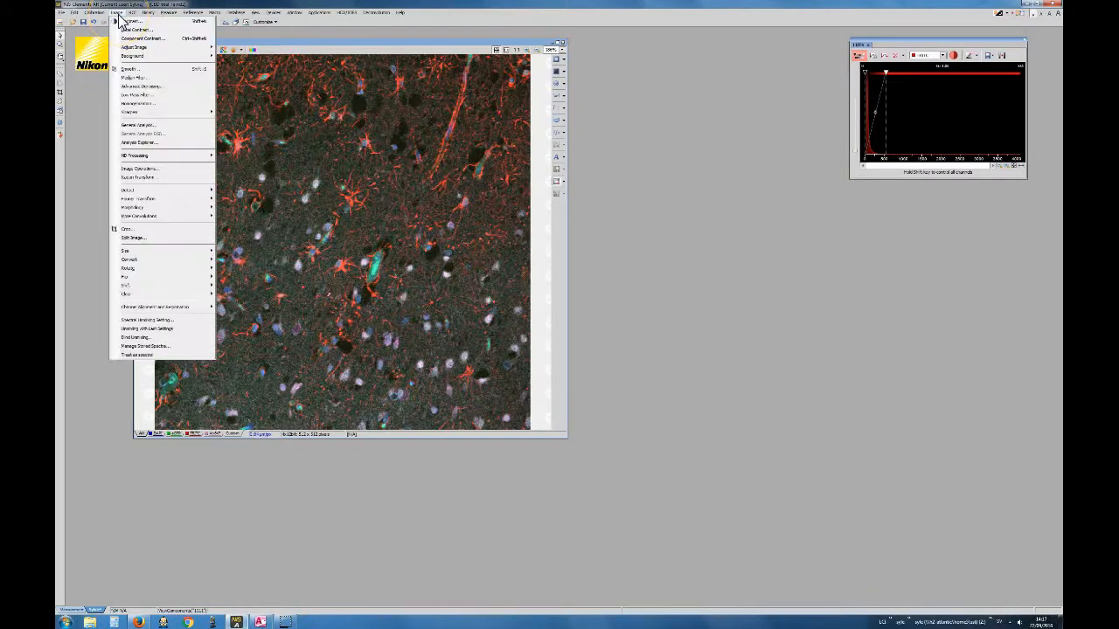
pyautogui.click(143, 127)
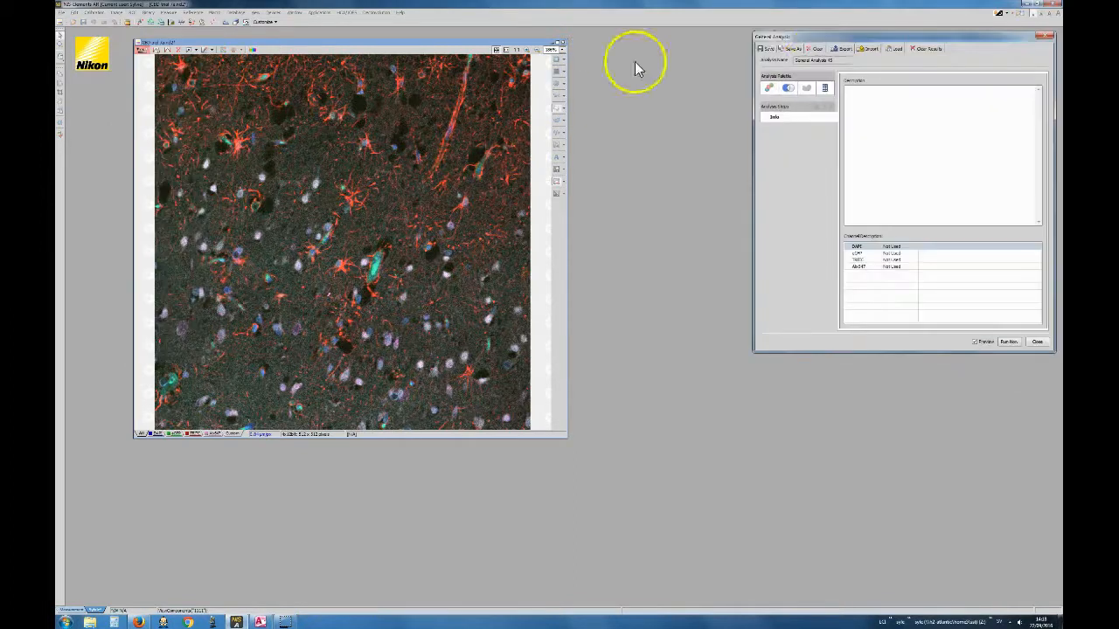
pyautogui.moveTo(850, 41); pyautogui.dragTo(673, 181)
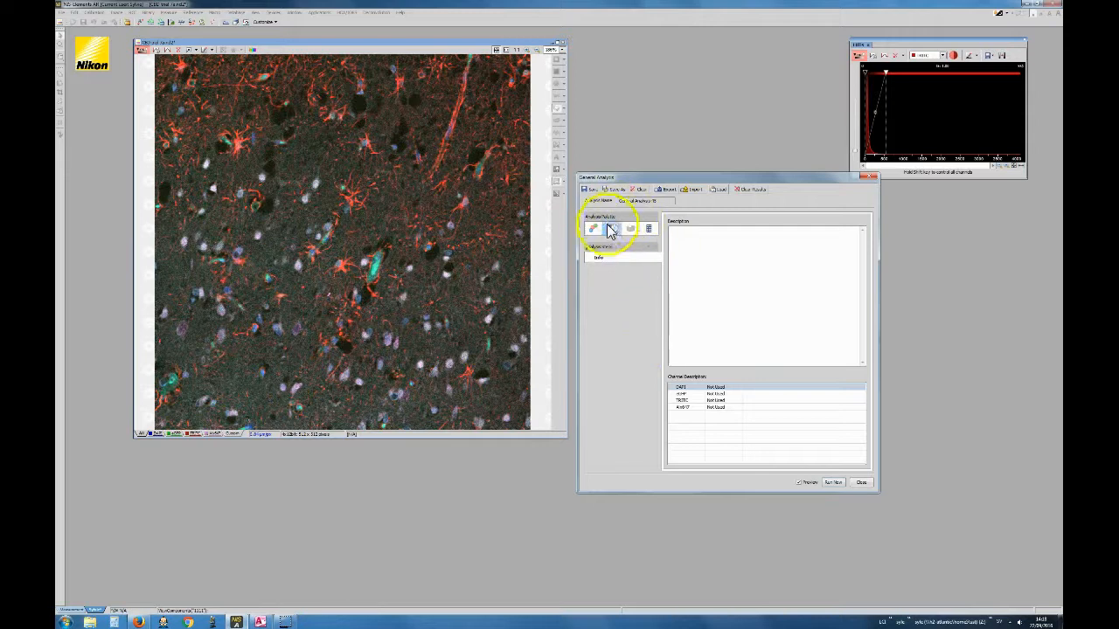
pyautogui.moveTo(624, 180); pyautogui.dragTo(622, 173)
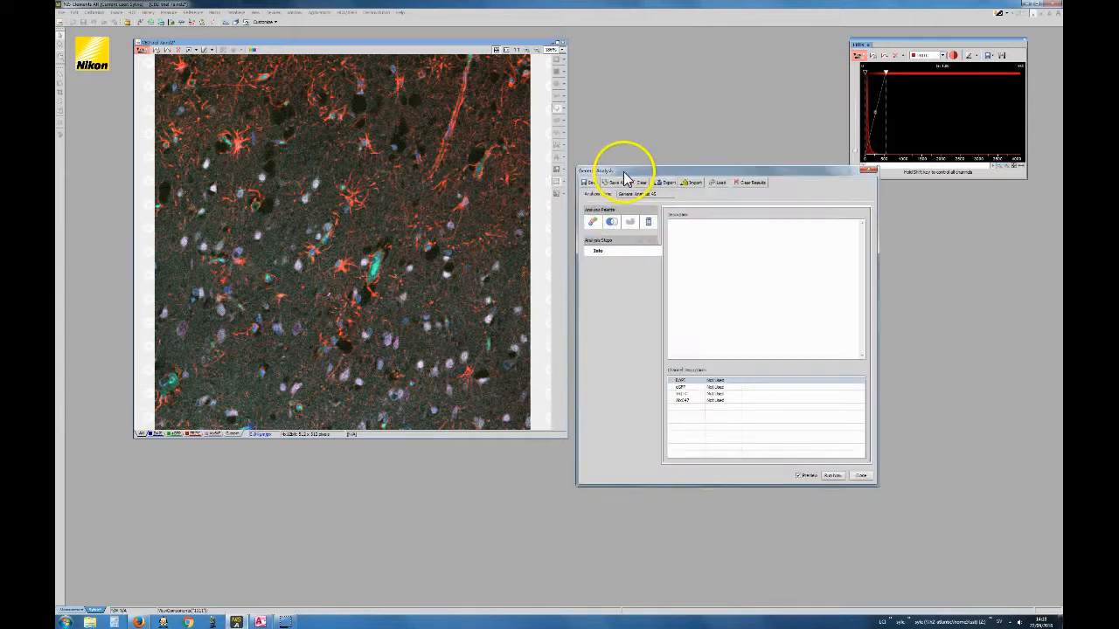
# Add a channel analysis step based on the TRITC channel
pyautogui.click(594, 221)
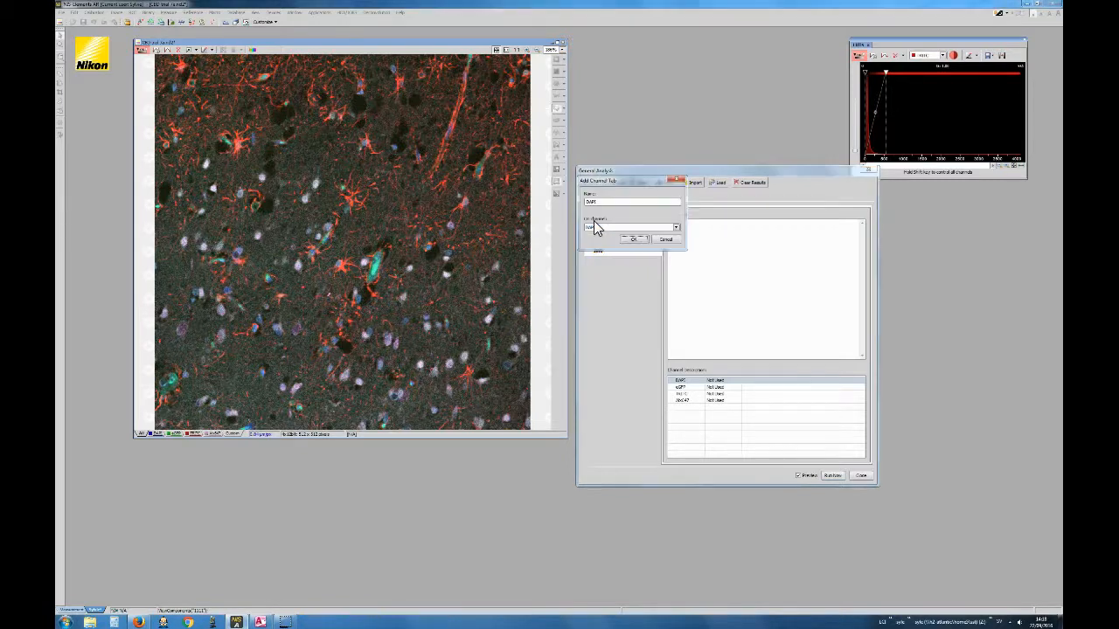
pyautogui.click(677, 227)
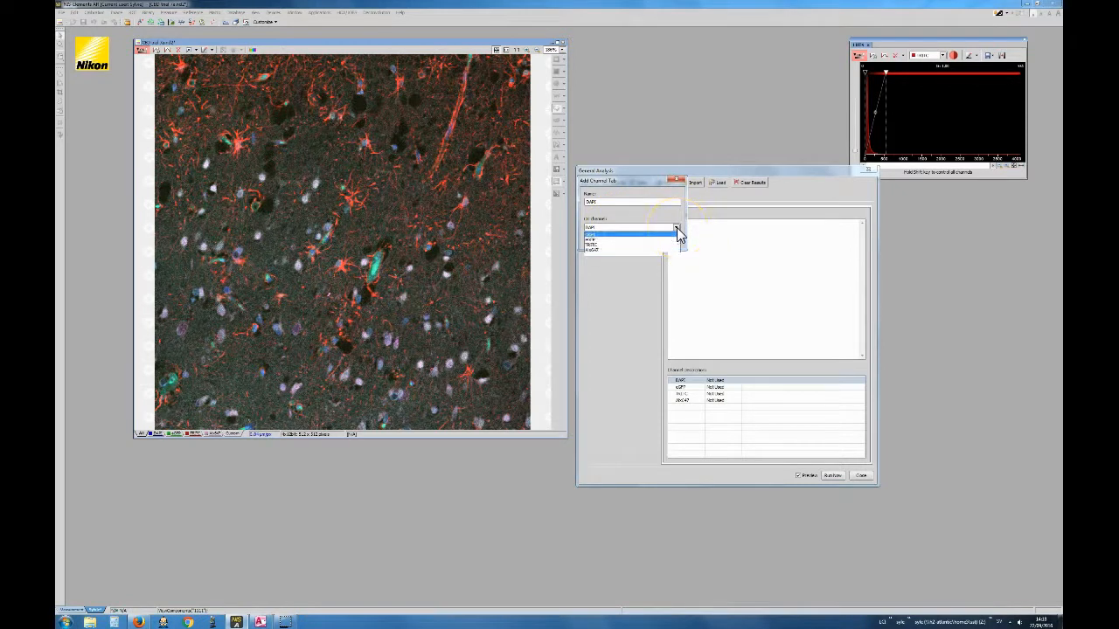
pyautogui.click(598, 244)
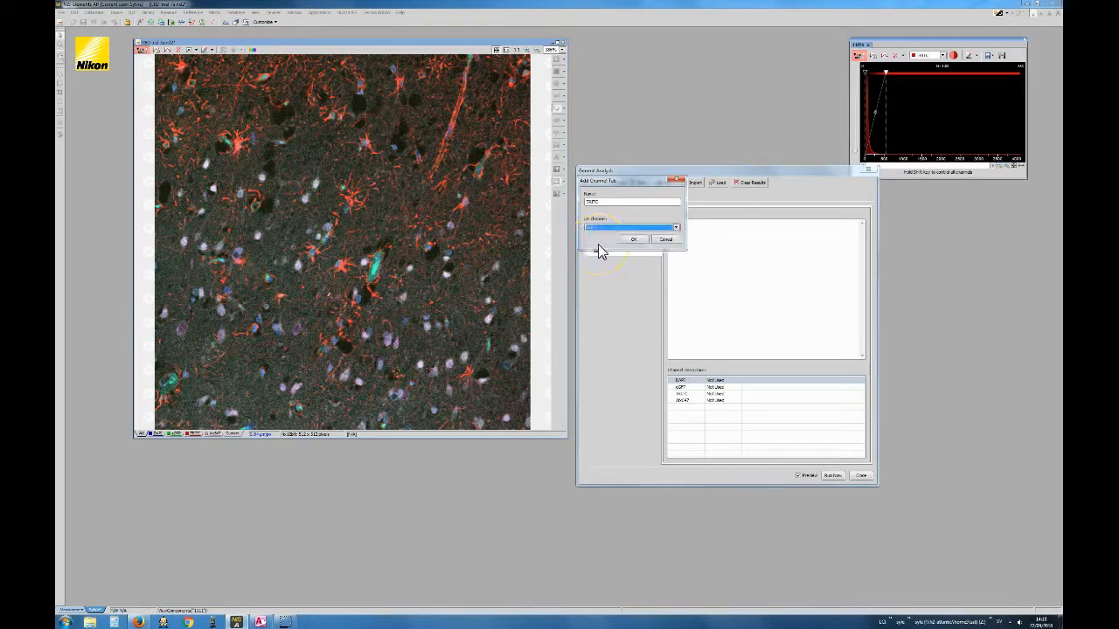
pyautogui.click(641, 240)
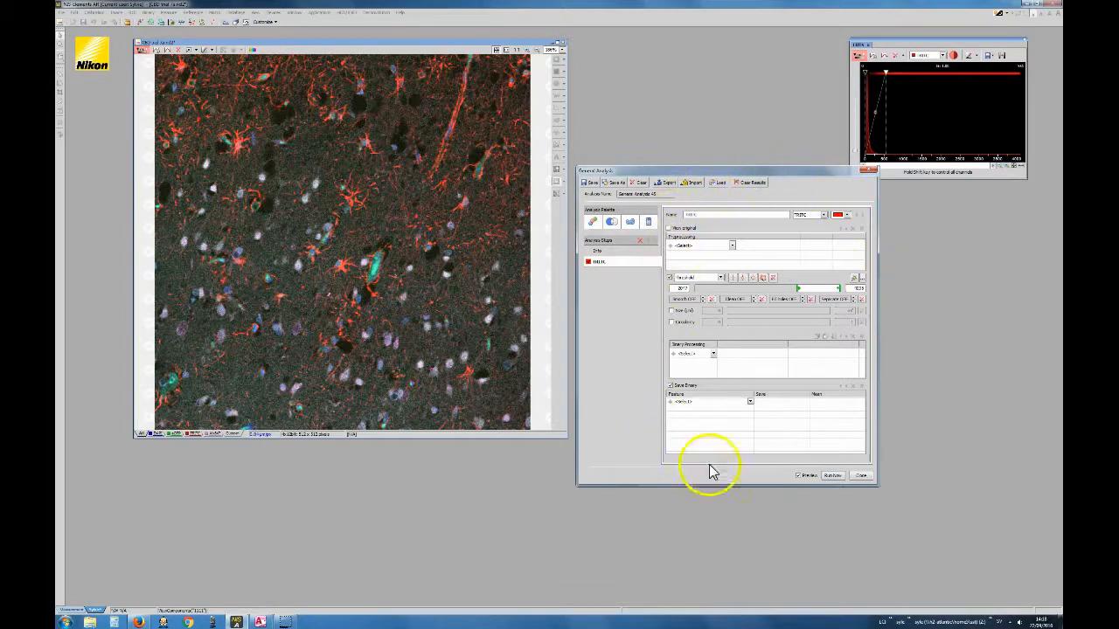
# Add a DAPI channel analysis step and remove it again, keeping only TRITC
pyautogui.click(598, 224)
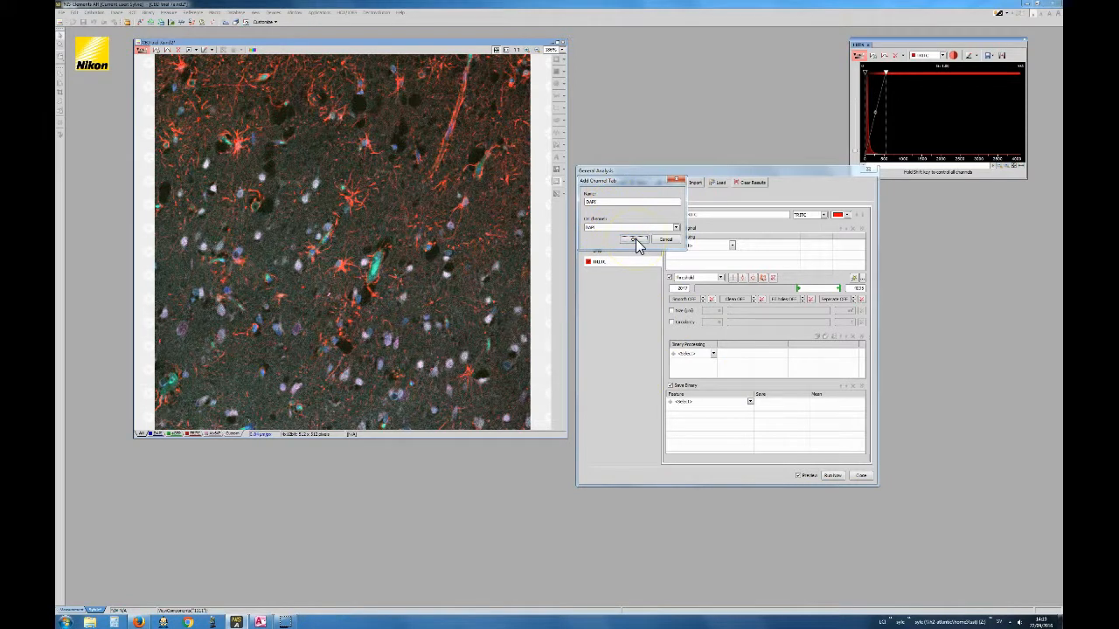
pyautogui.click(635, 240)
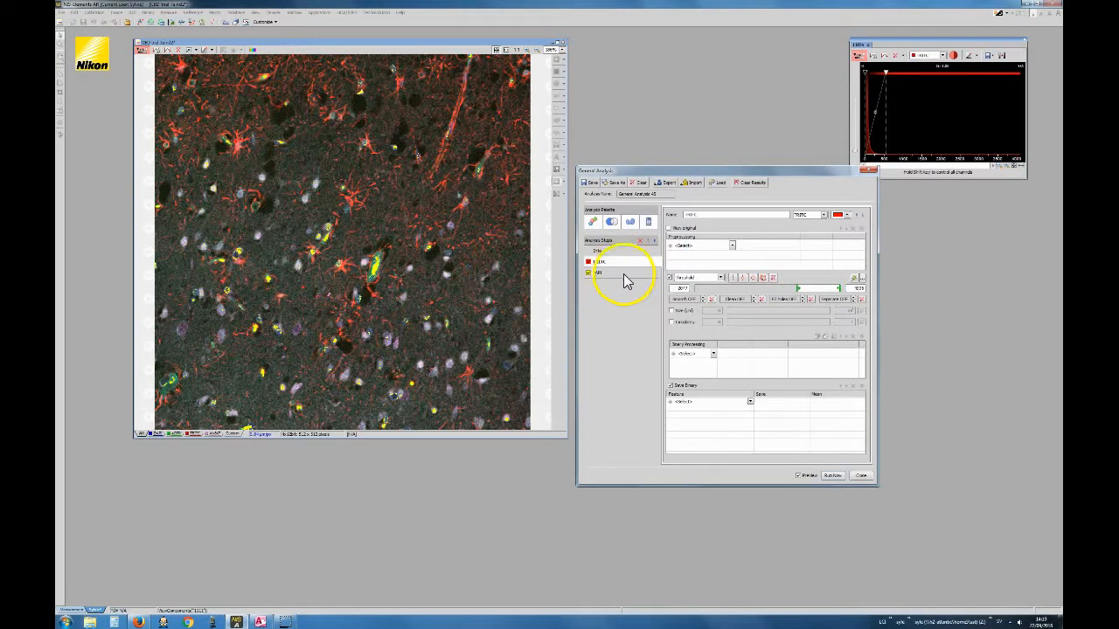
pyautogui.click(626, 272)
pyautogui.click(627, 260)
pyautogui.click(624, 272)
pyautogui.click(641, 241)
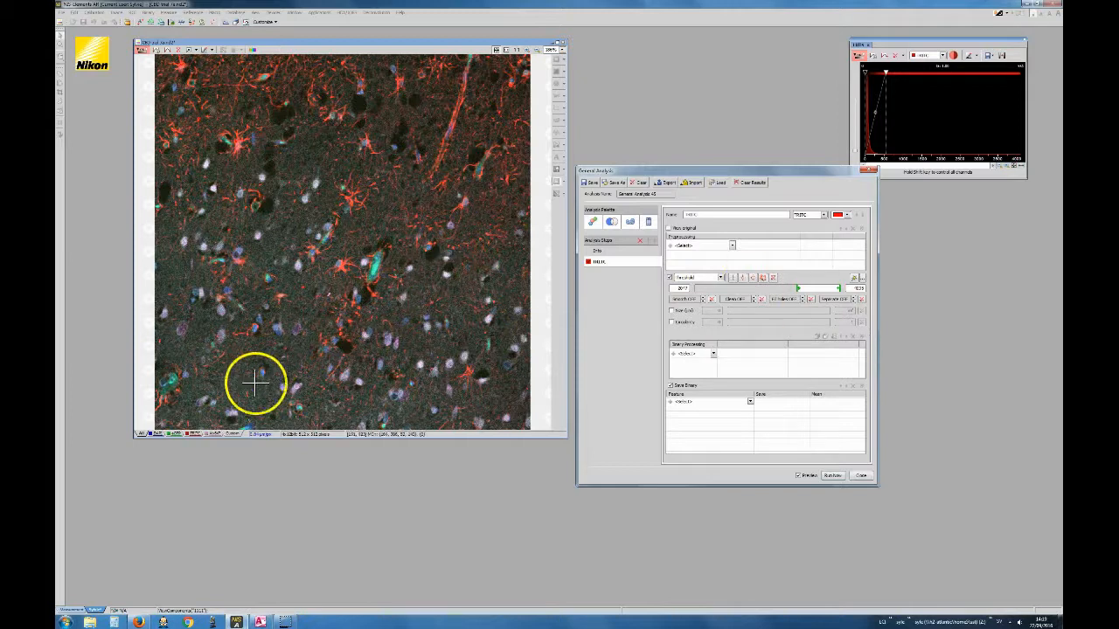
# Display only the TRITC channel, keep Threshold as the detection method, and reduce its lower limit to cover the bright cells and fibres
pyautogui.click(193, 434)
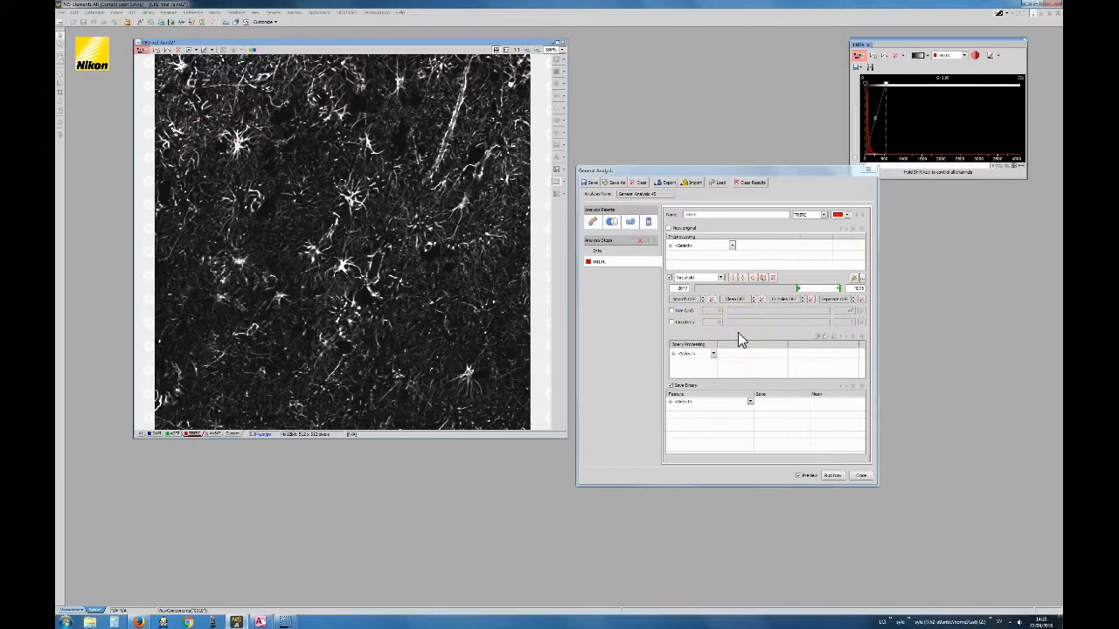
pyautogui.click(722, 277)
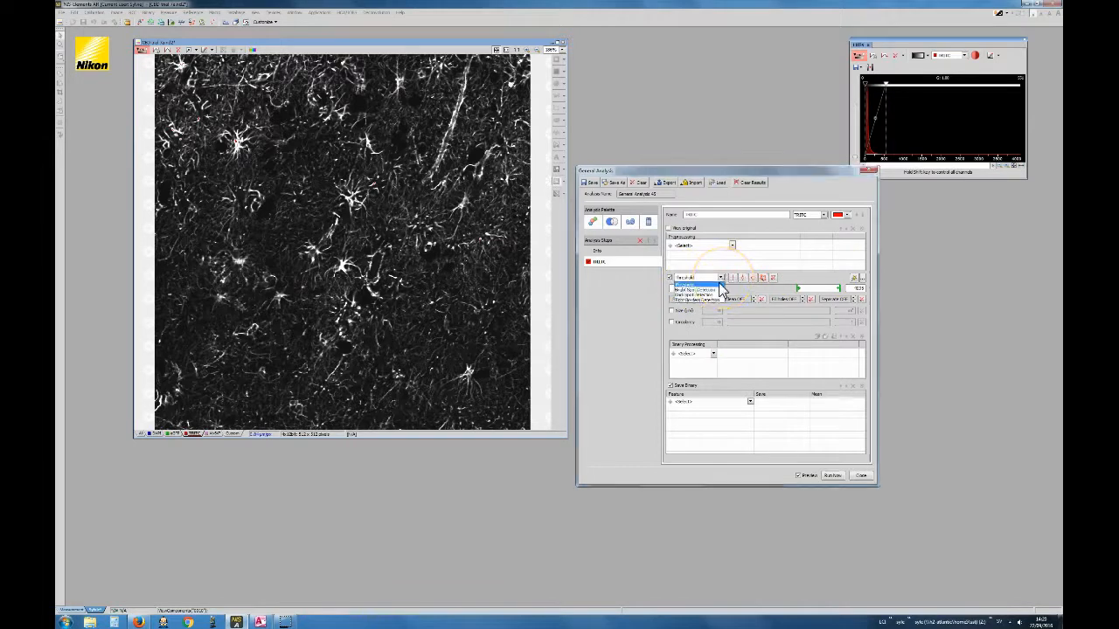
pyautogui.click(715, 300)
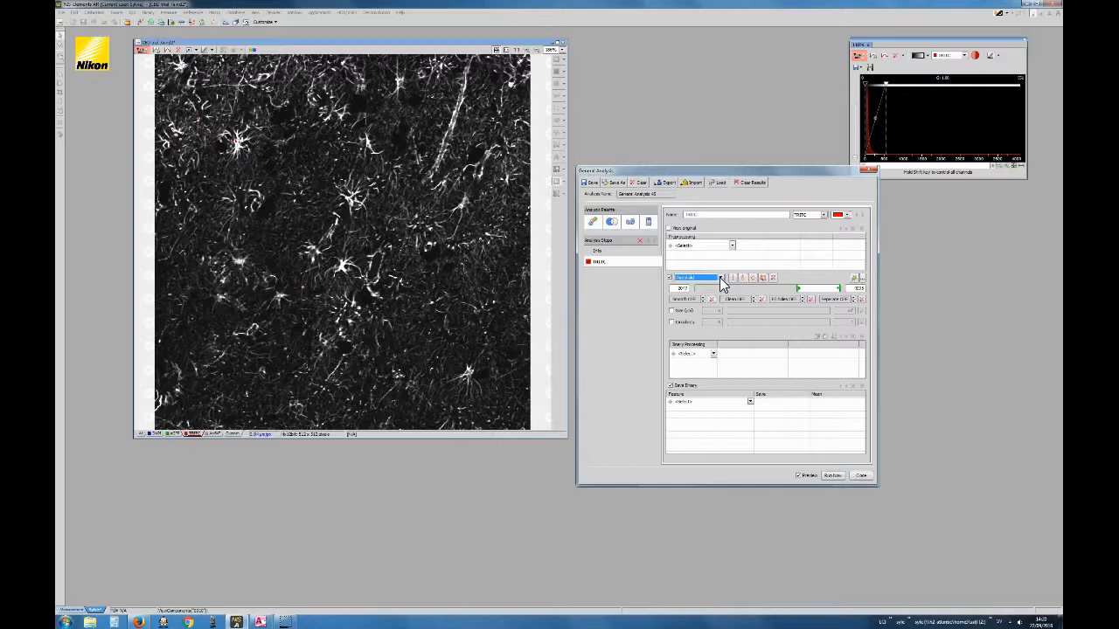
pyautogui.click(797, 288)
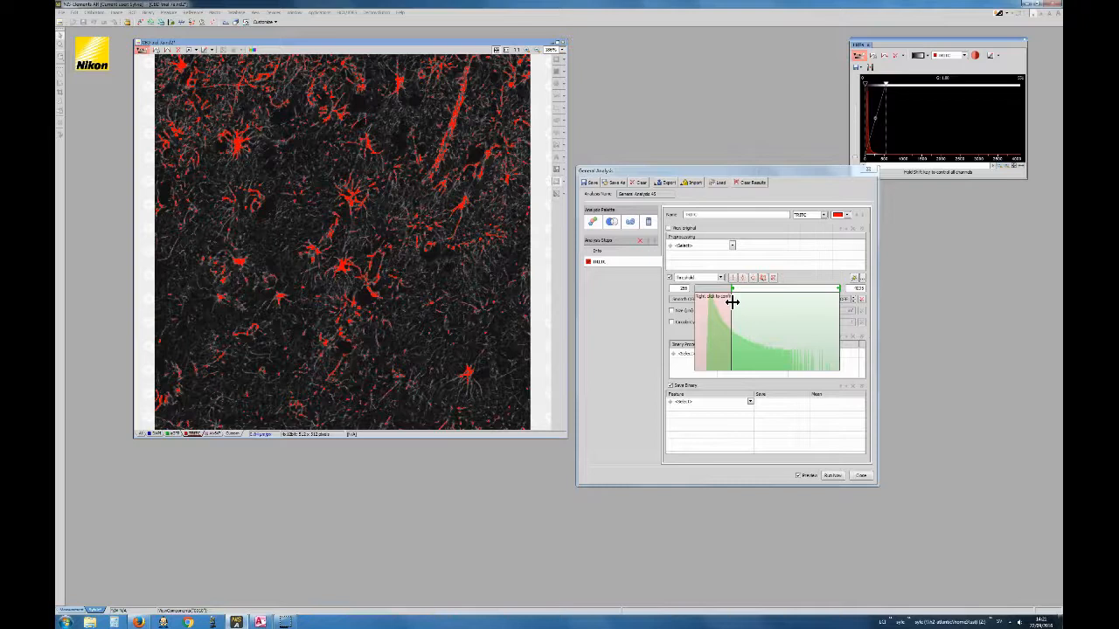
pyautogui.click(729, 303)
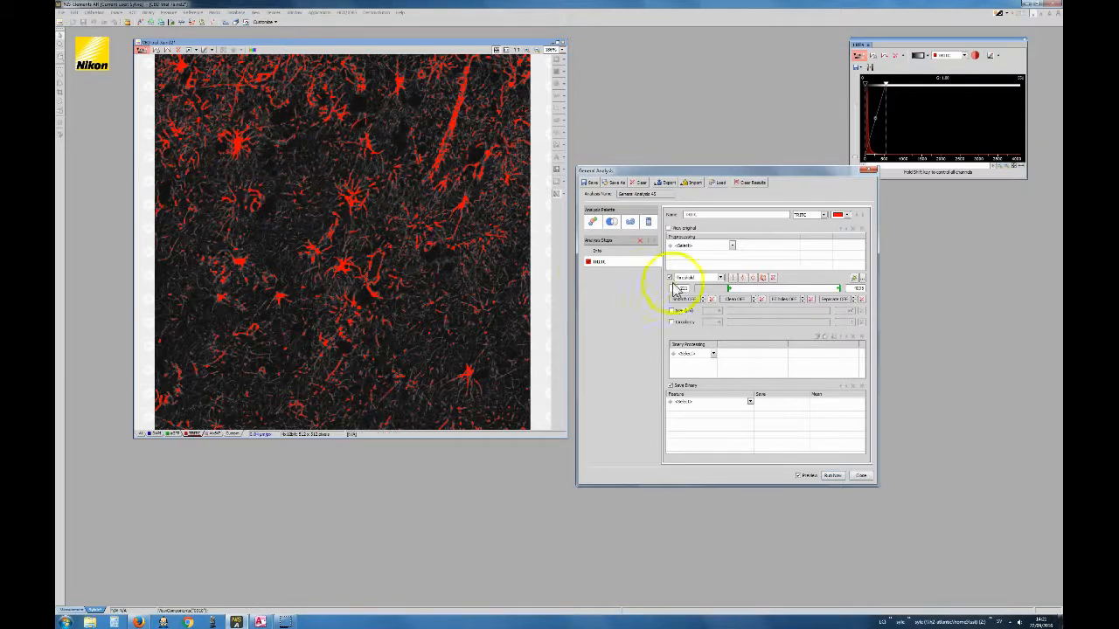
pyautogui.moveTo(728, 288); pyautogui.dragTo(725, 289)
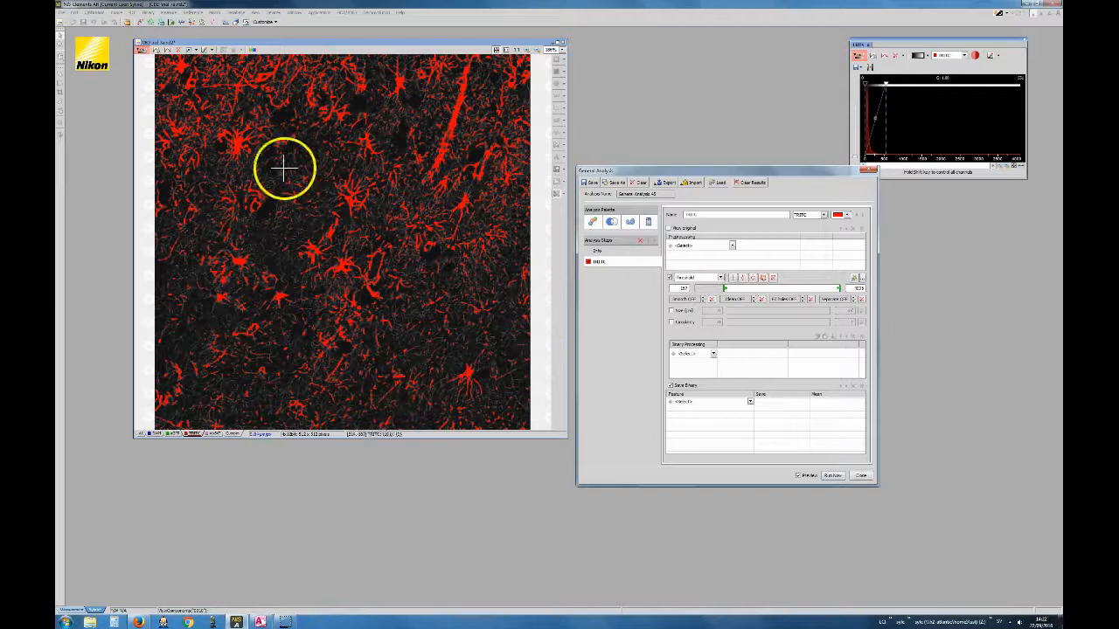
# Toggle the TRITC binary overlay to compare the thresholded areas with the underlying cells
pyautogui.click(588, 262)
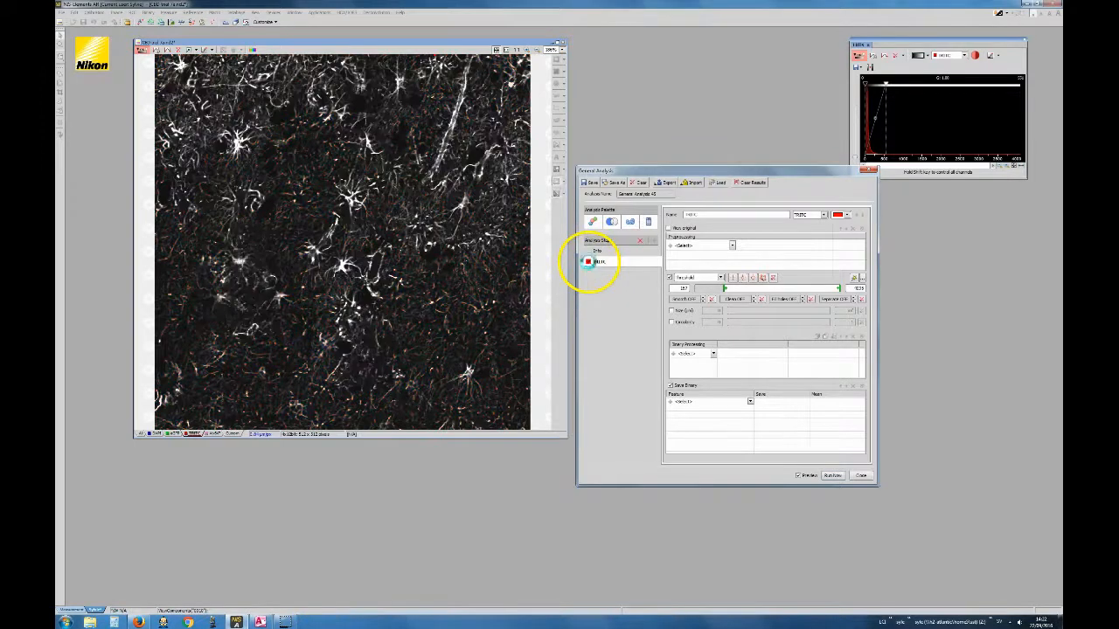
pyautogui.click(588, 262)
pyautogui.click(588, 262)
pyautogui.click(589, 263)
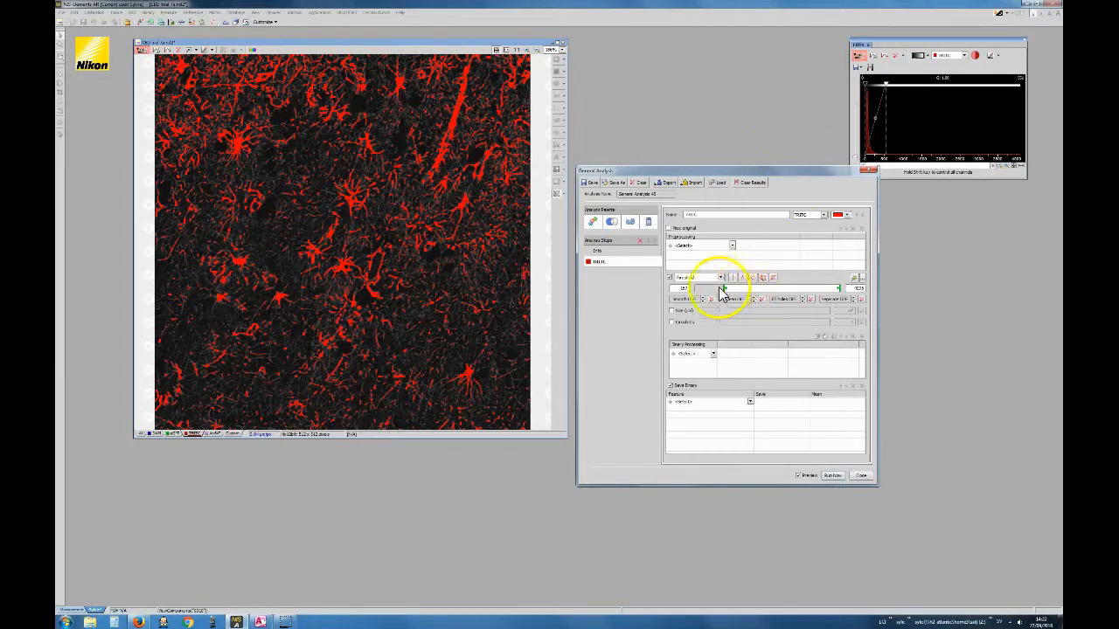
# Reduce the TRITC lower threshold further to include dimmer fibres, checking with the binary overlay off and on
pyautogui.moveTo(724, 289); pyautogui.dragTo(717, 288)
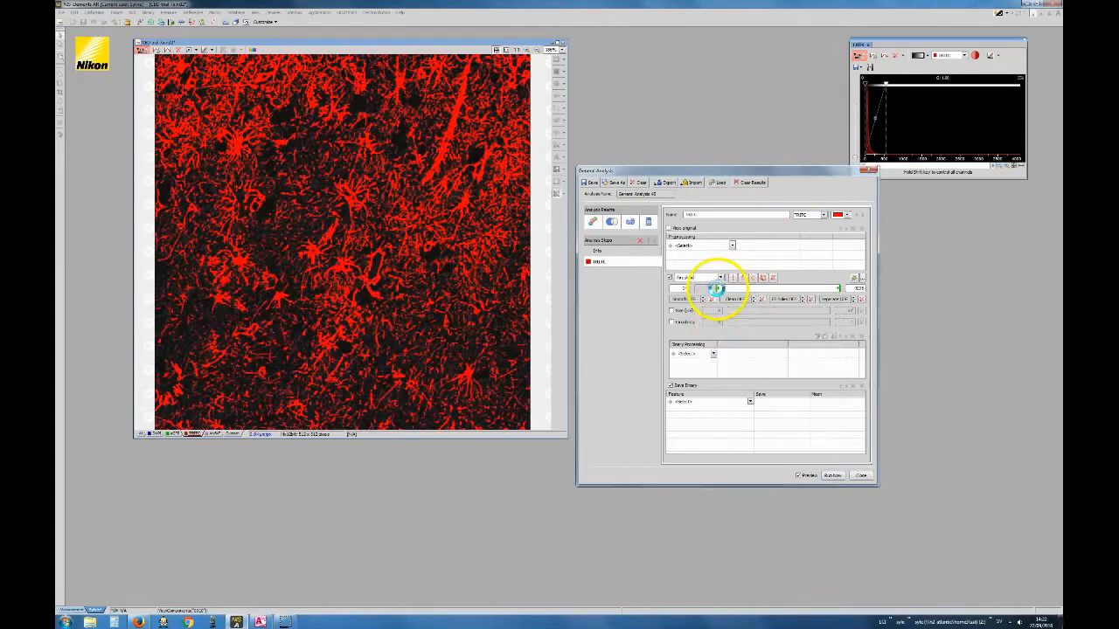
pyautogui.click(587, 262)
pyautogui.click(587, 262)
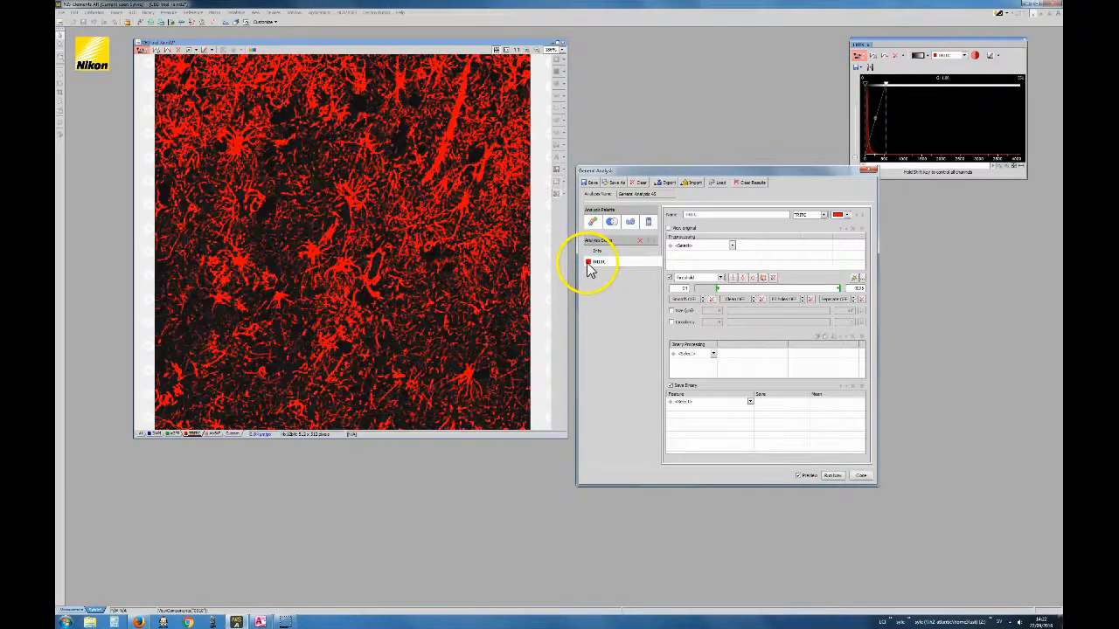
# Raise the TRITC lower threshold slightly to exclude faint background, comparing the image with the binary overlay on and off
pyautogui.click(587, 262)
pyautogui.click(588, 262)
pyautogui.click(587, 263)
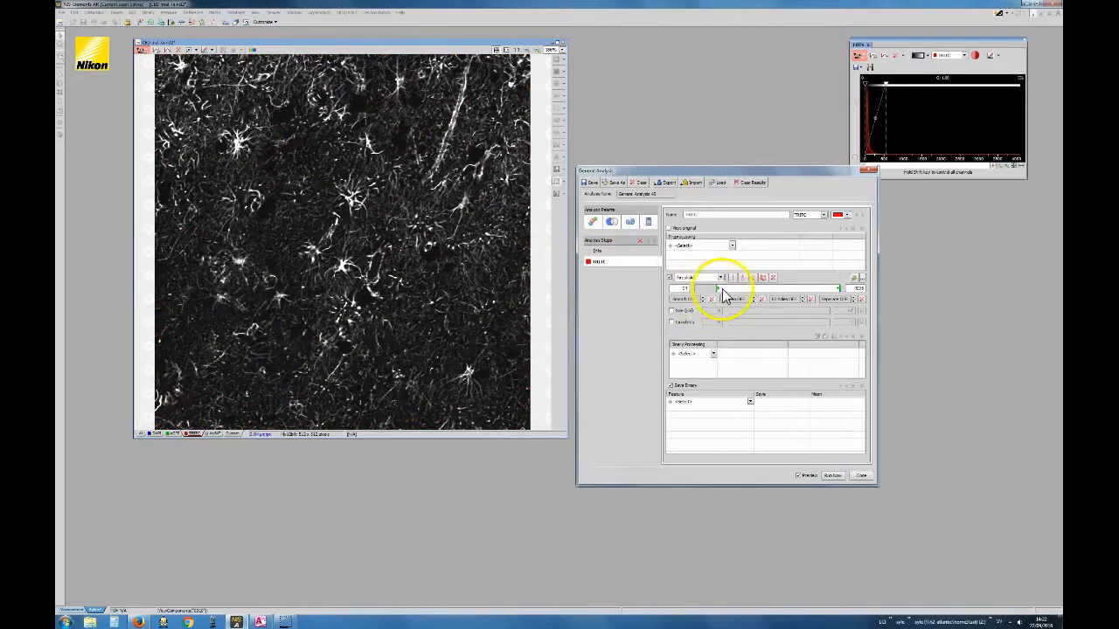
pyautogui.click(588, 262)
pyautogui.moveTo(717, 289); pyautogui.dragTo(727, 288)
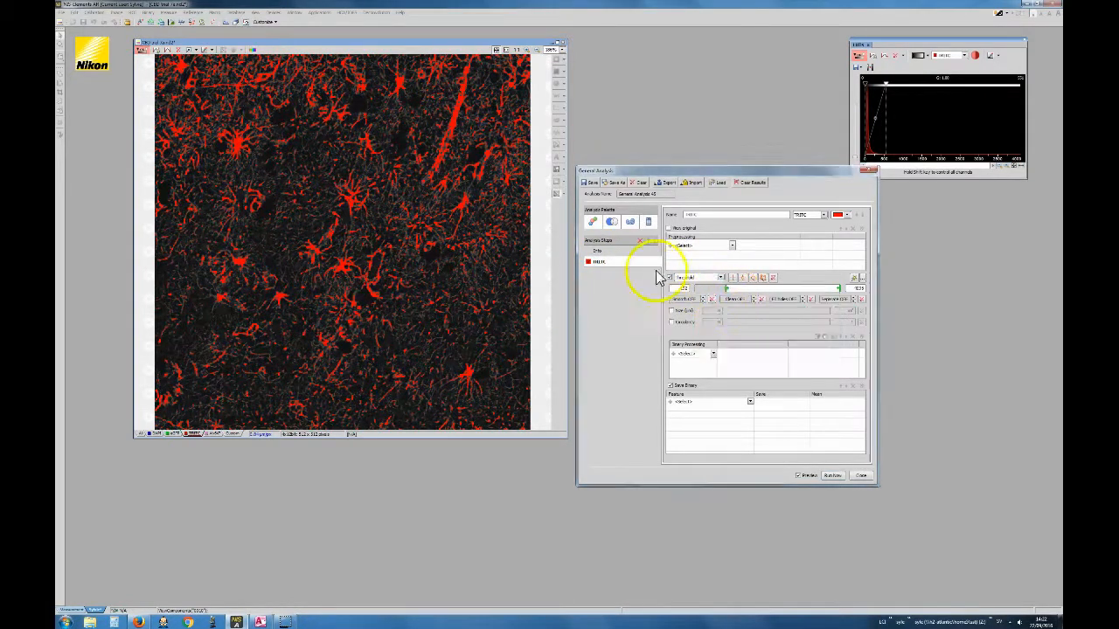
pyautogui.click(589, 262)
pyautogui.click(589, 262)
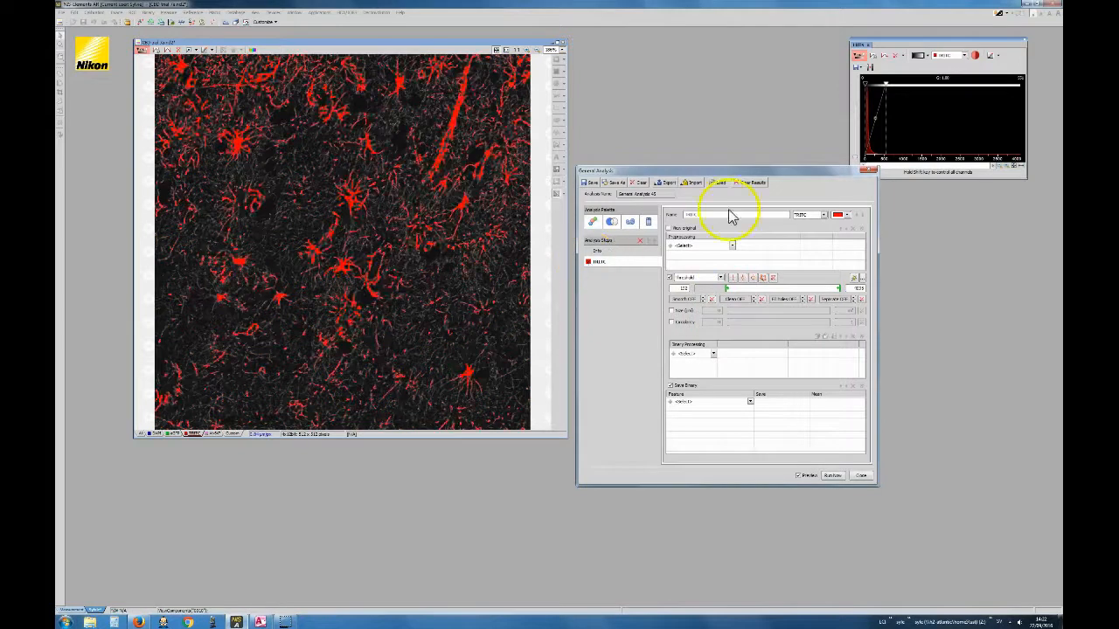
# Extend the TRITC display range's white level to about 1000 and compare the binary overlay with the dimmer image
pyautogui.moveTo(886, 86); pyautogui.dragTo(905, 86)
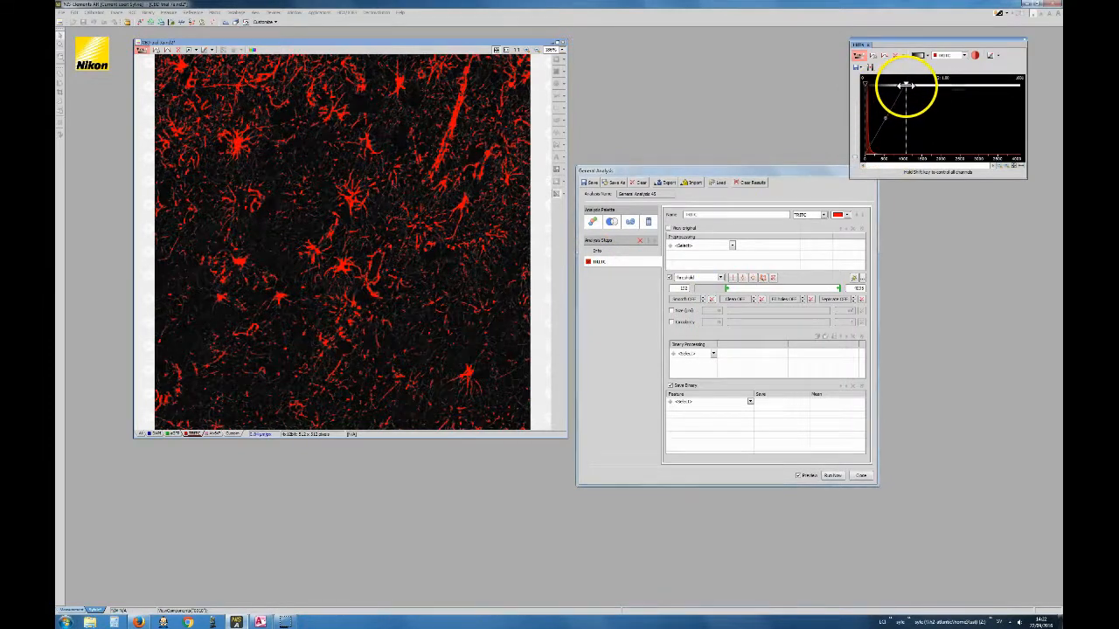
pyautogui.click(588, 263)
pyautogui.click(588, 264)
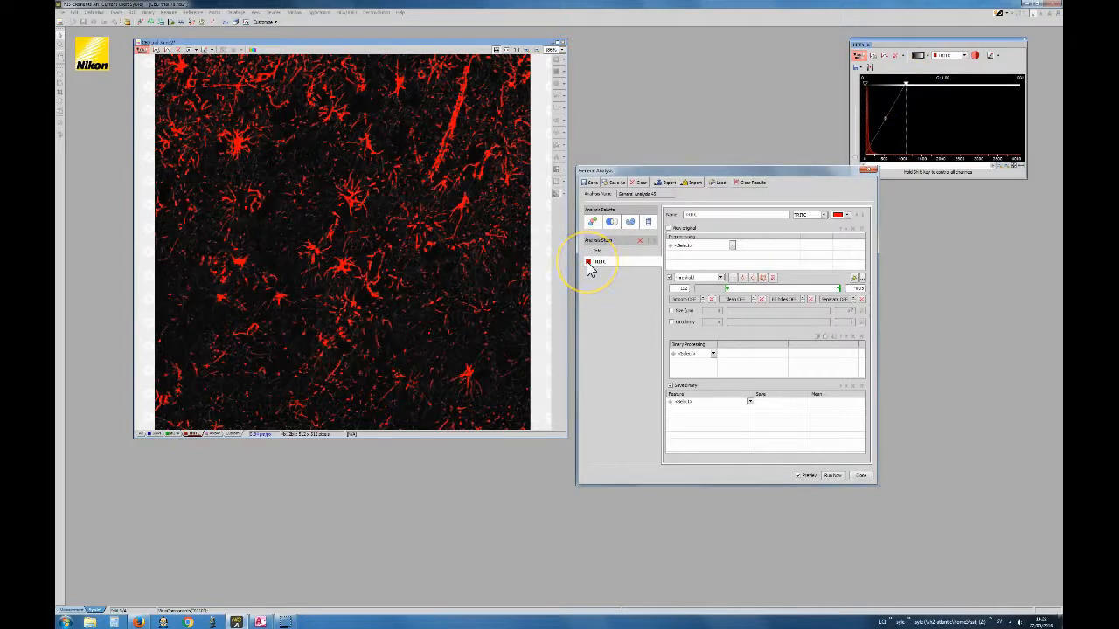
pyautogui.click(588, 263)
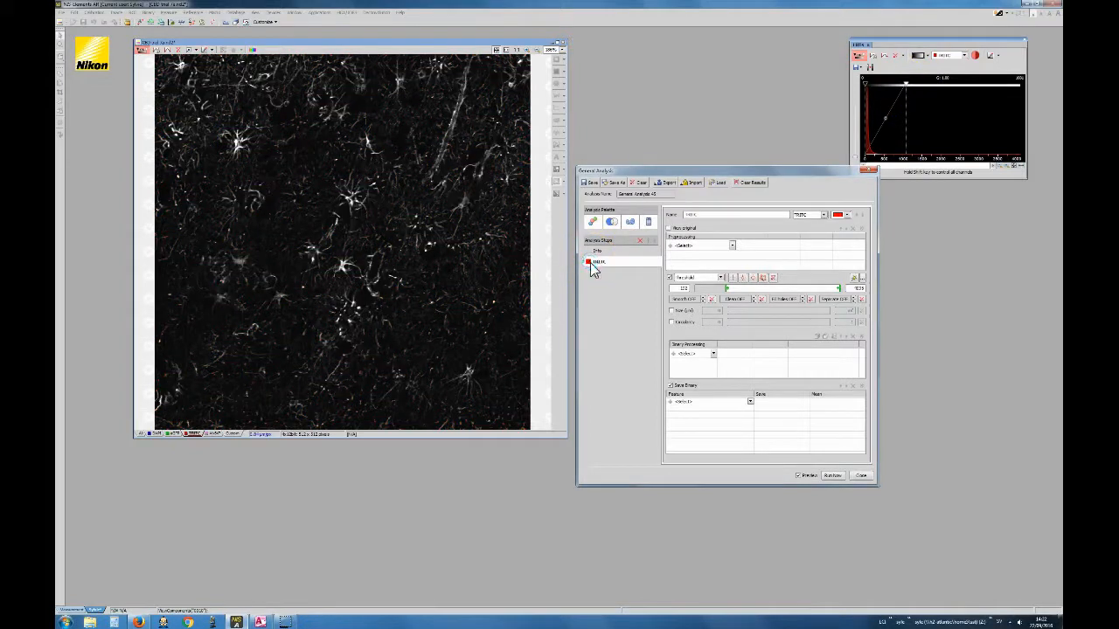
pyautogui.click(590, 263)
pyautogui.click(590, 262)
pyautogui.click(589, 263)
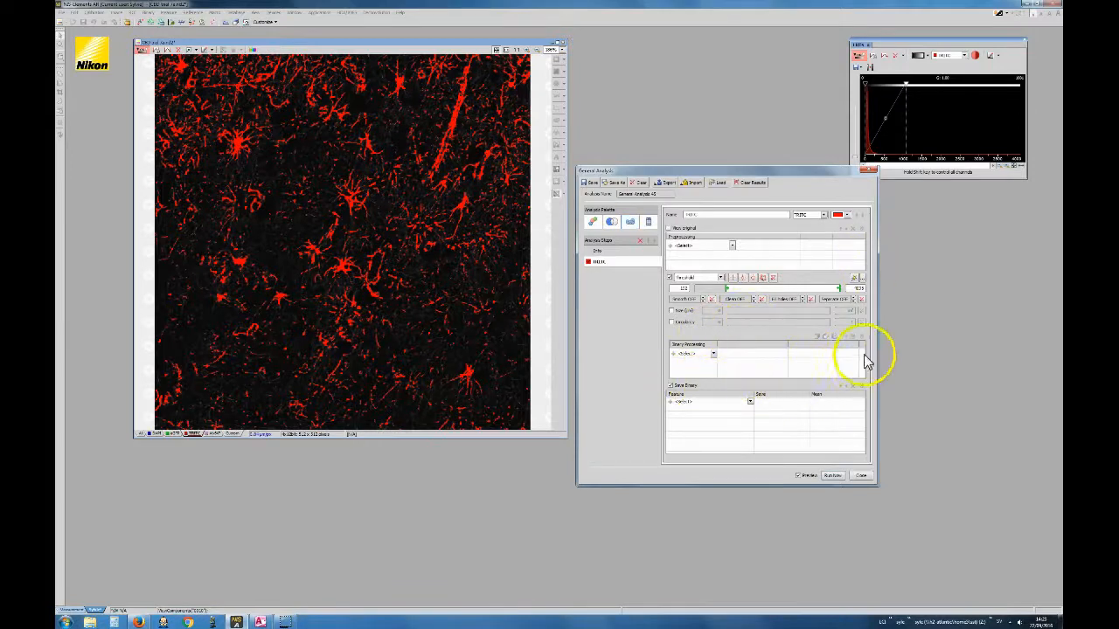
# Add a FillArea object filter to the TRITC binary processing and lower its maximum to exclude the large elongated vessel
pyautogui.click(715, 357)
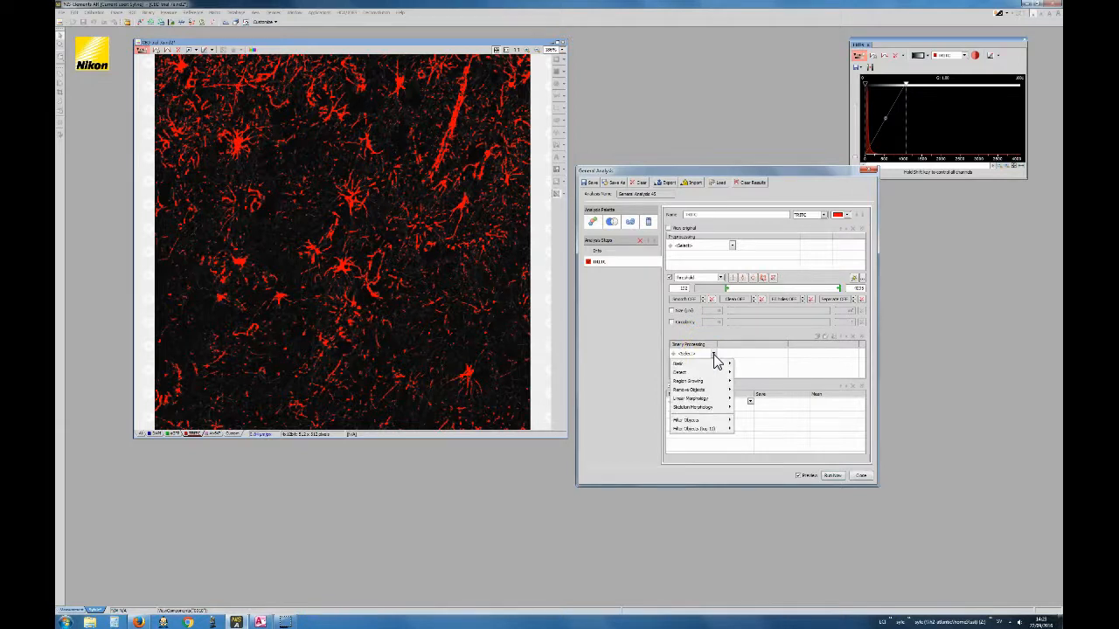
pyautogui.moveTo(704, 423)
pyautogui.moveTo(749, 426)
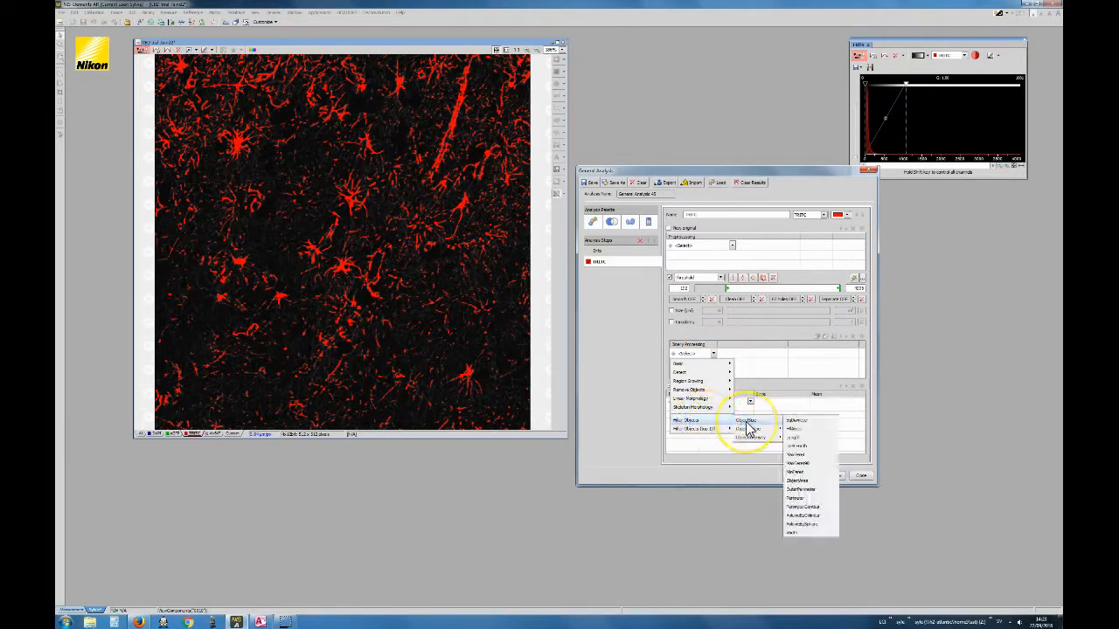
pyautogui.click(808, 431)
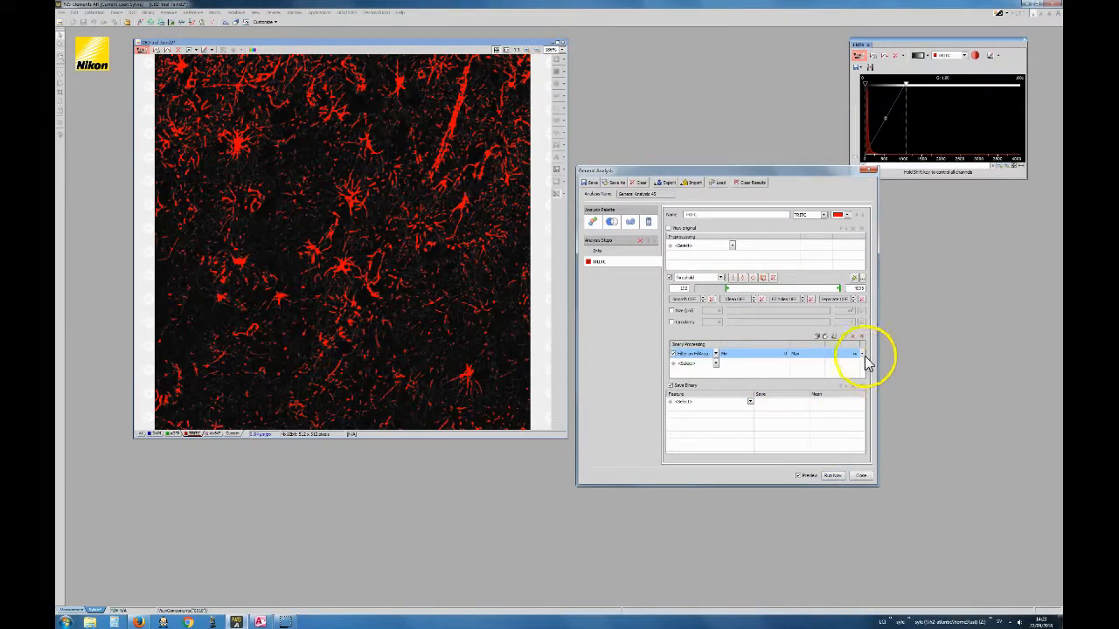
pyautogui.click(861, 354)
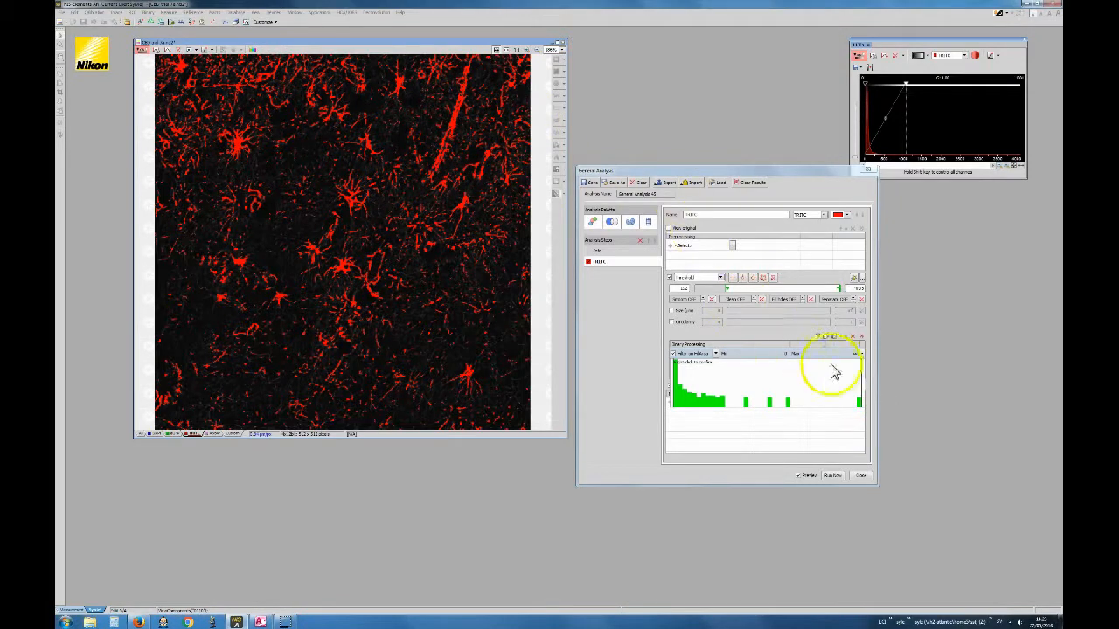
pyautogui.moveTo(861, 370); pyautogui.dragTo(838, 373)
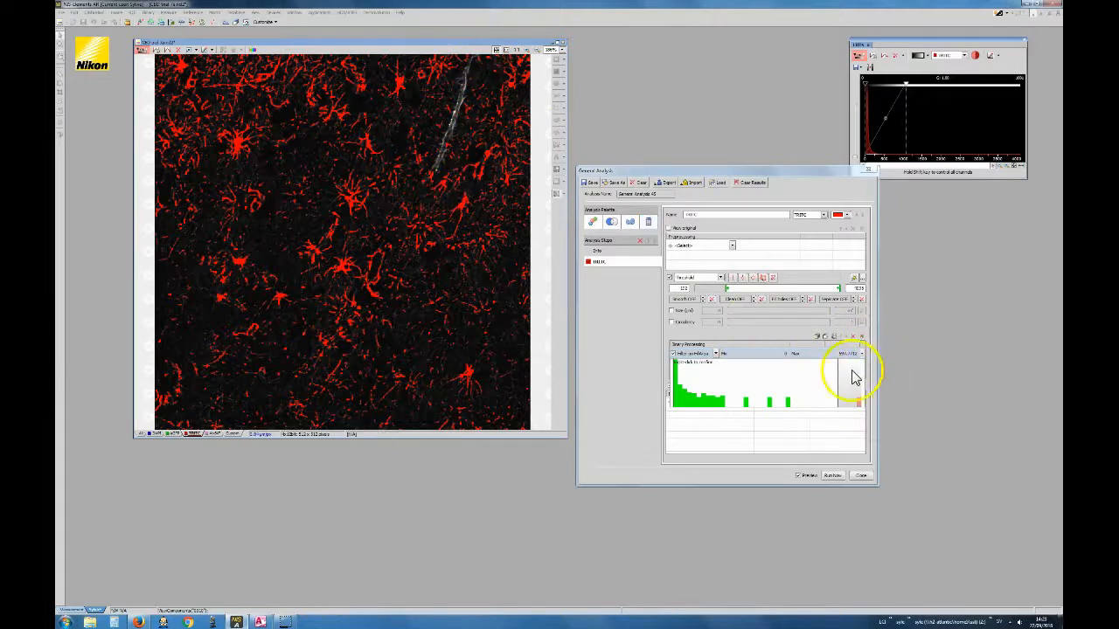
pyautogui.moveTo(838, 372); pyautogui.dragTo(831, 376)
pyautogui.click(739, 351)
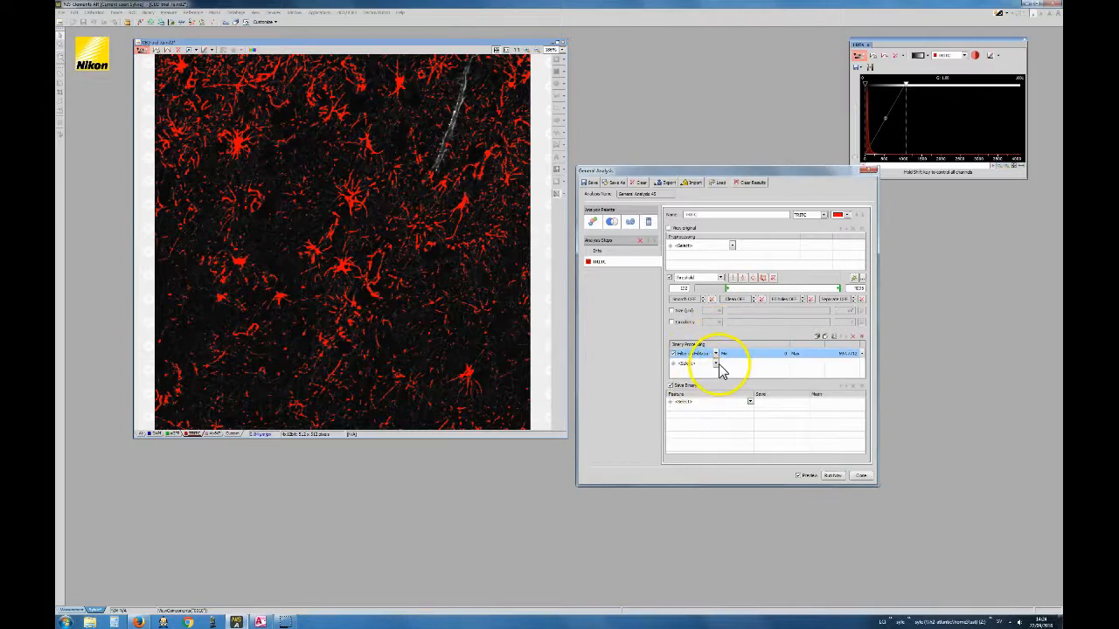
pyautogui.click(717, 364)
pyautogui.moveTo(706, 377)
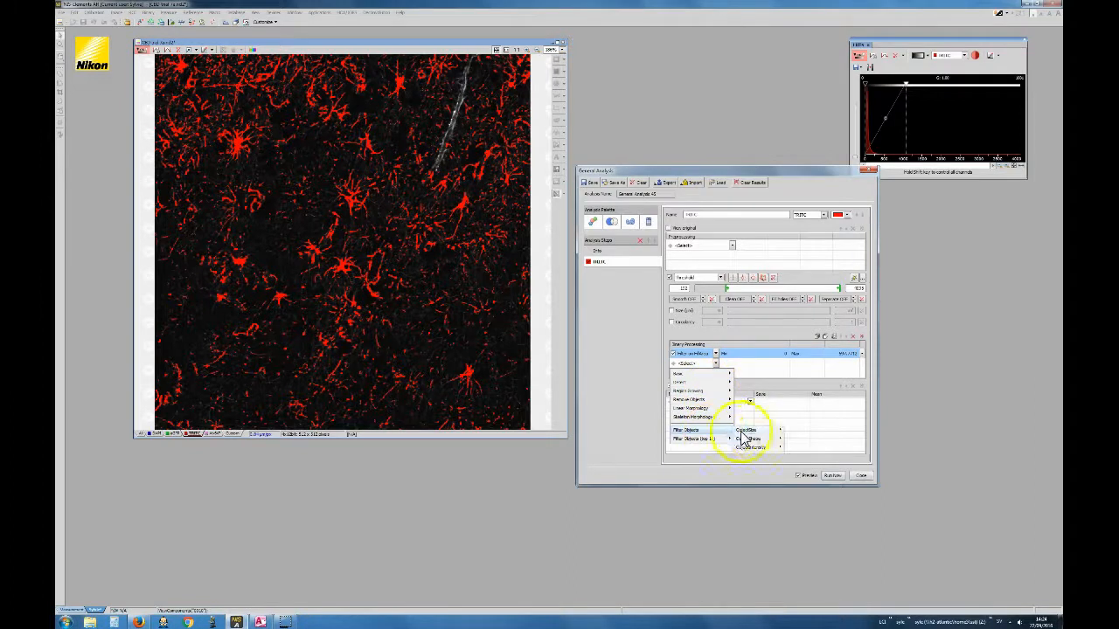
pyautogui.moveTo(752, 438)
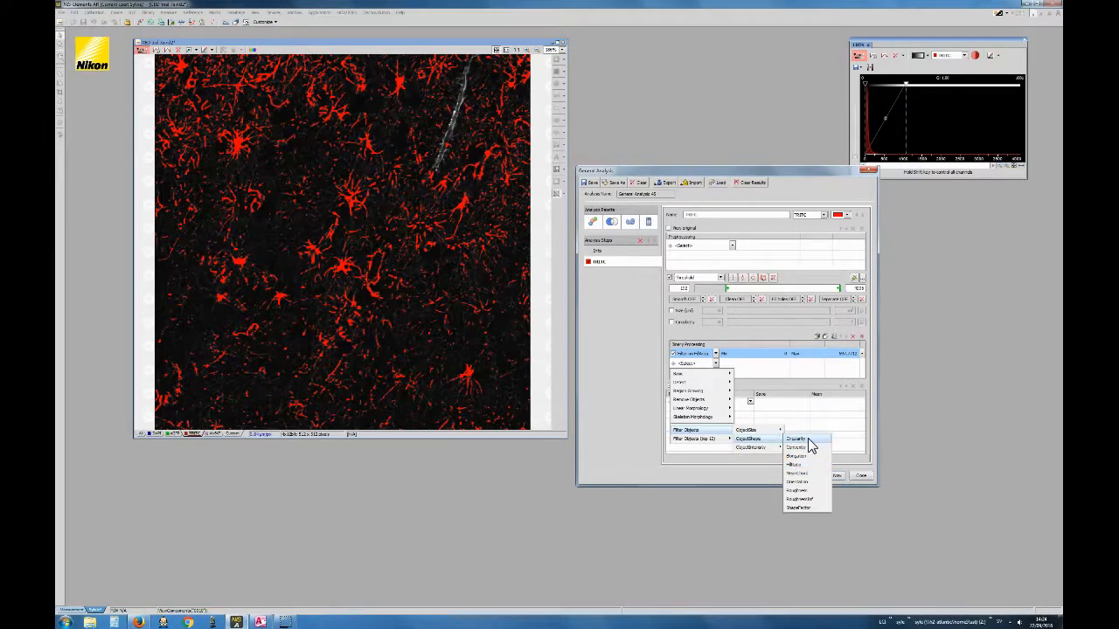
pyautogui.click(635, 341)
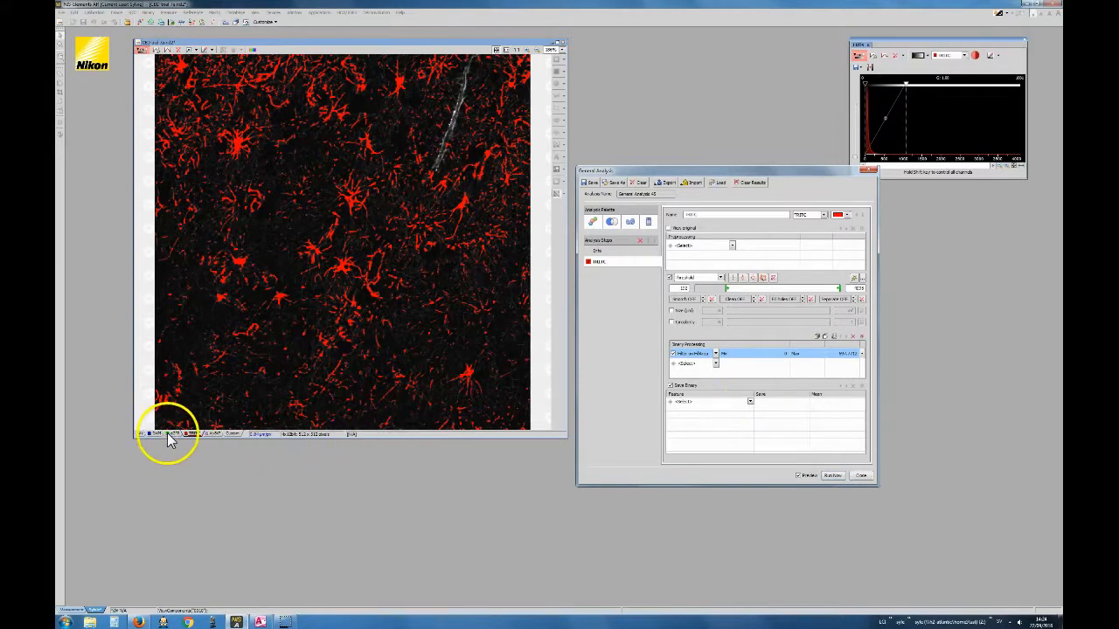
# Add object MeanIntensity measurements for the eGFP channel and the fourth channel to the TRITC analysis step
pyautogui.click(750, 402)
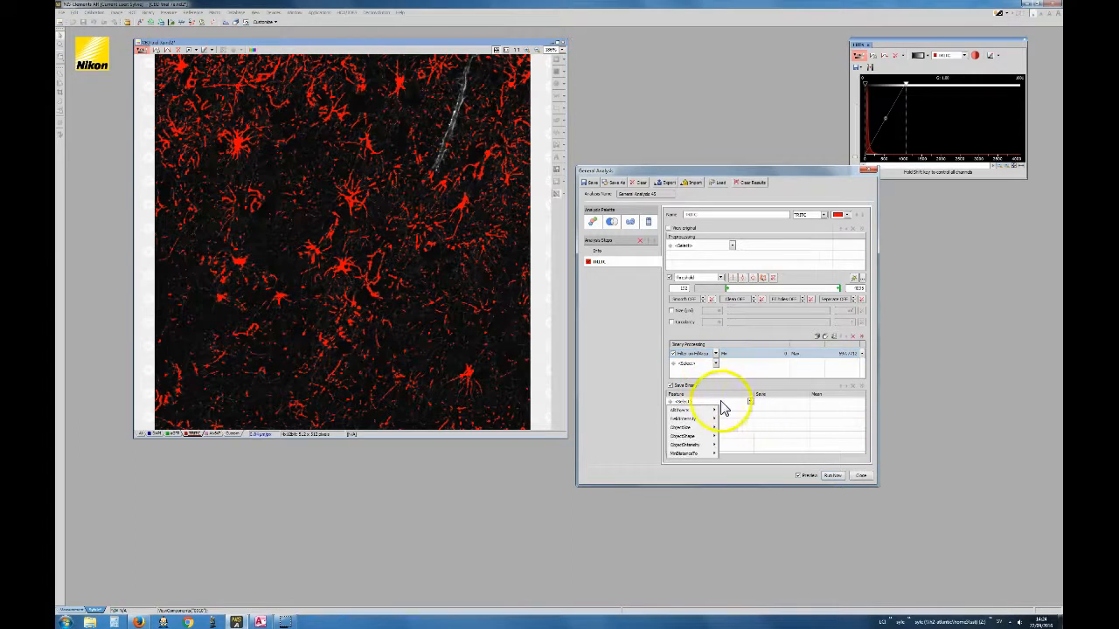
pyautogui.moveTo(694, 430)
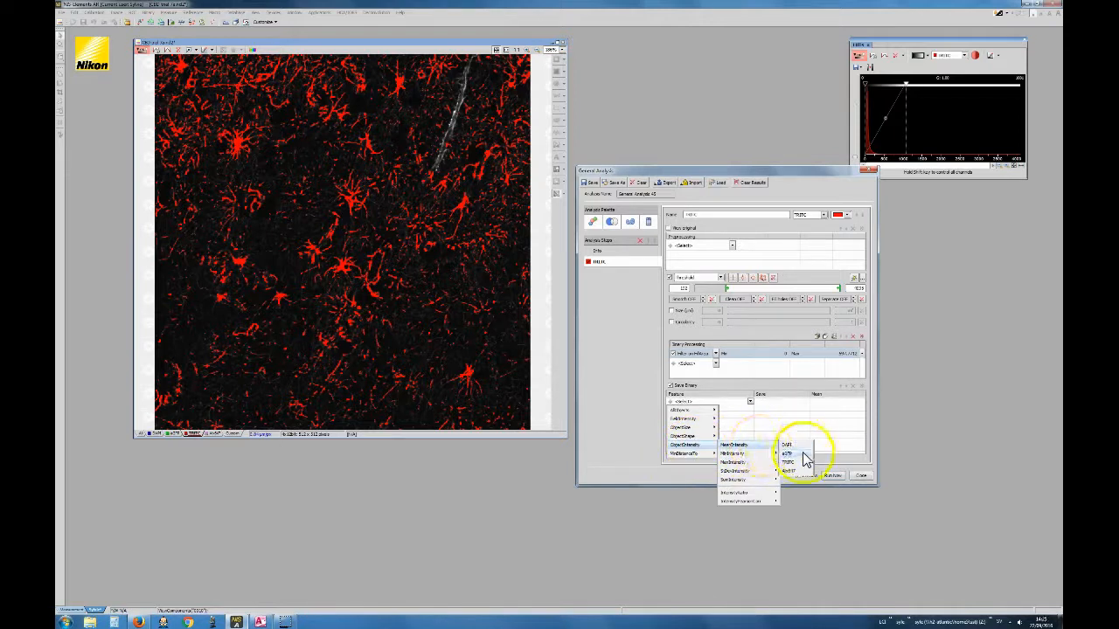
pyautogui.click(803, 453)
pyautogui.click(749, 408)
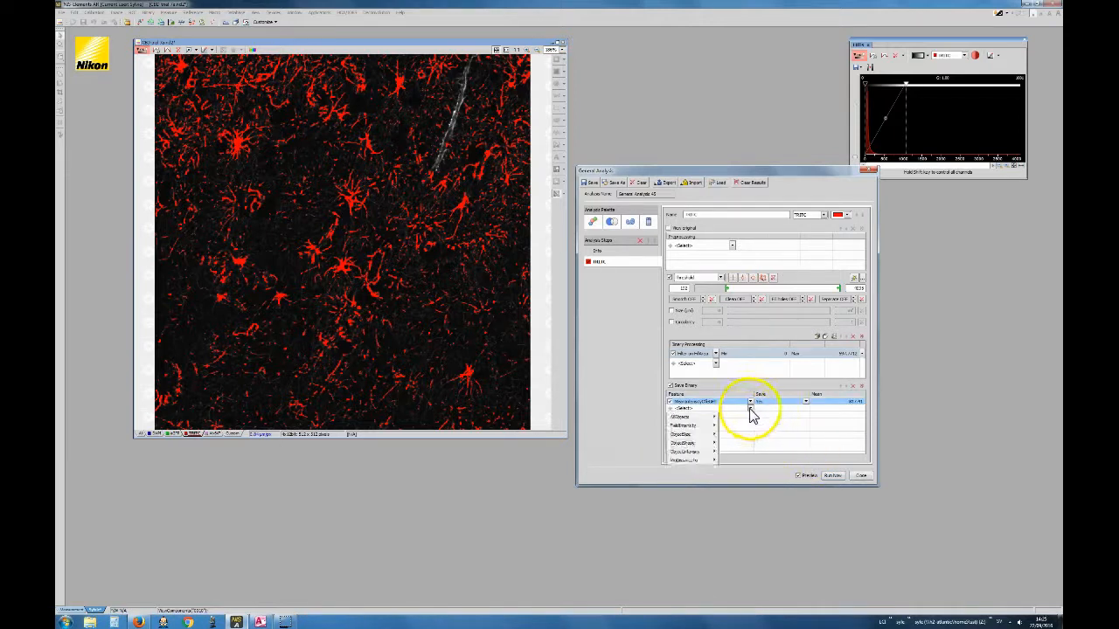
pyautogui.moveTo(693, 452)
pyautogui.moveTo(750, 452)
pyautogui.click(786, 460)
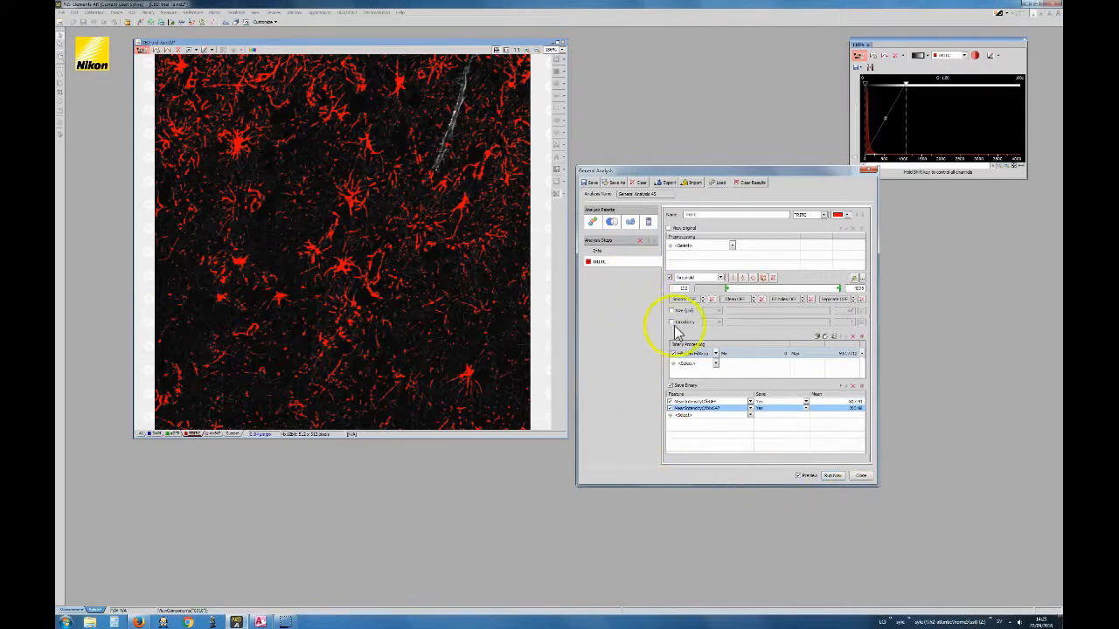
pyautogui.click(607, 327)
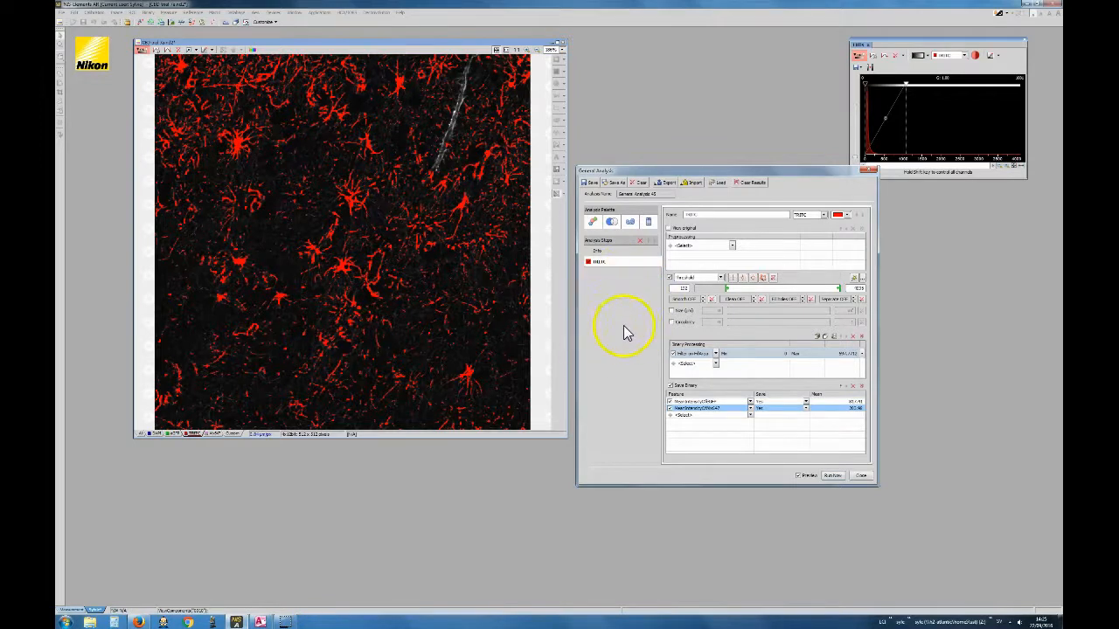
# Display only the DAPI channel and add a DAPI channel step to the analysis
pyautogui.click(154, 435)
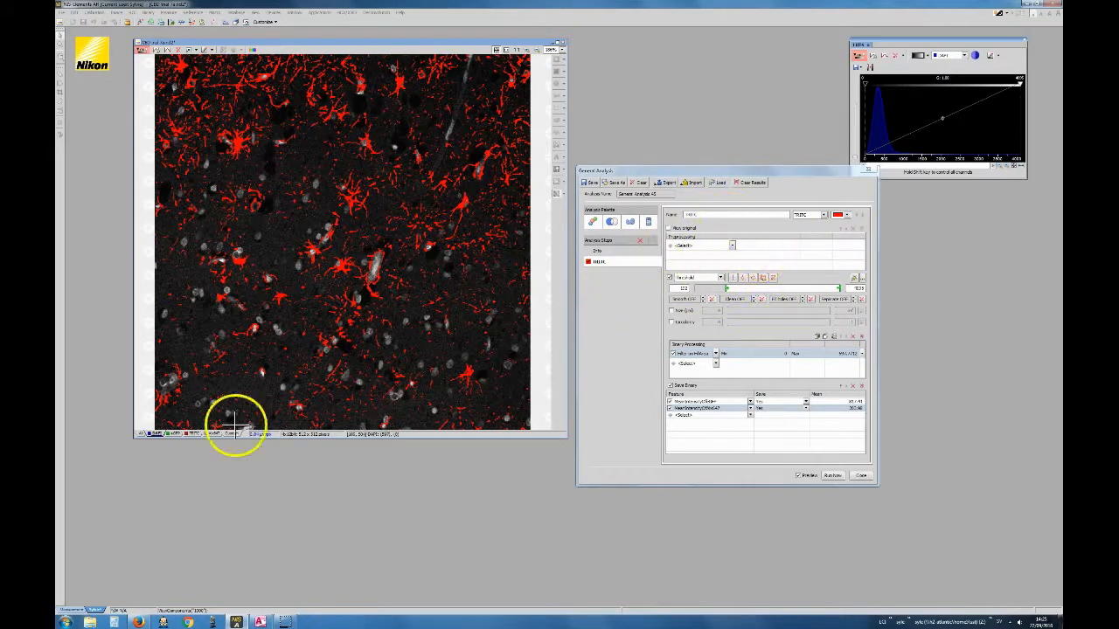
pyautogui.click(593, 224)
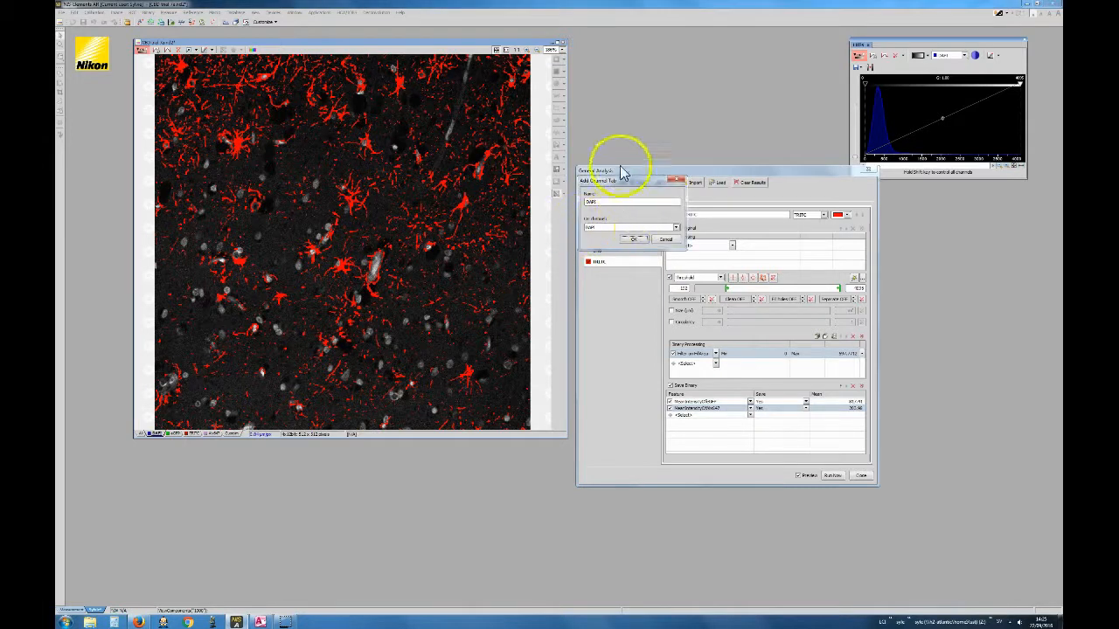
pyautogui.click(638, 240)
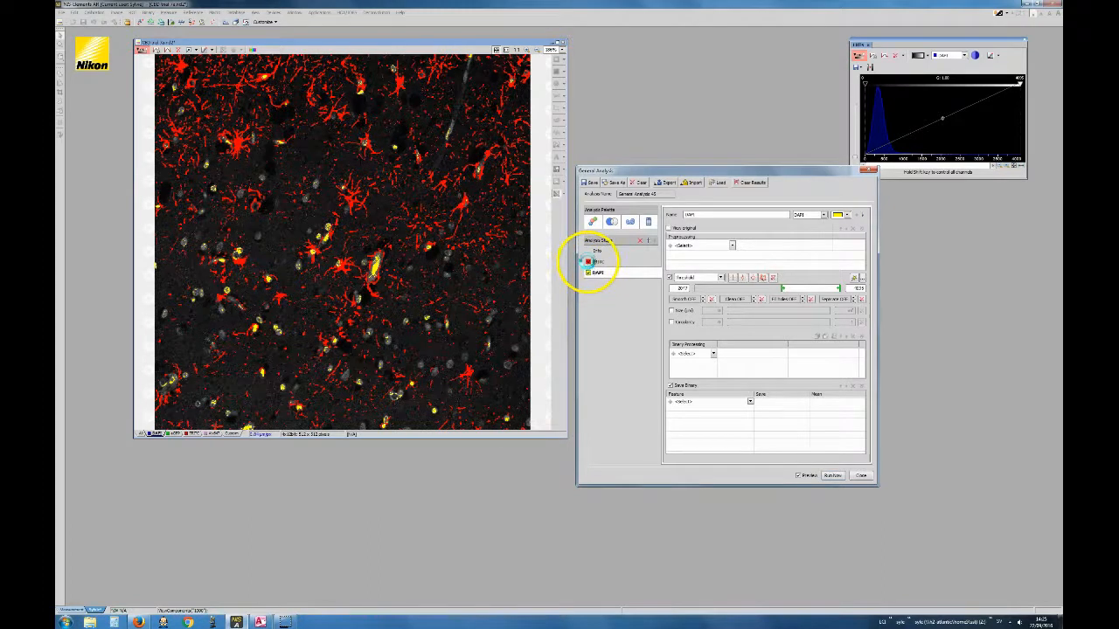
# Compare the TRITC and DAPI analysis steps, switching between their settings and toggling the TRITC binary overlay
pyautogui.click(588, 263)
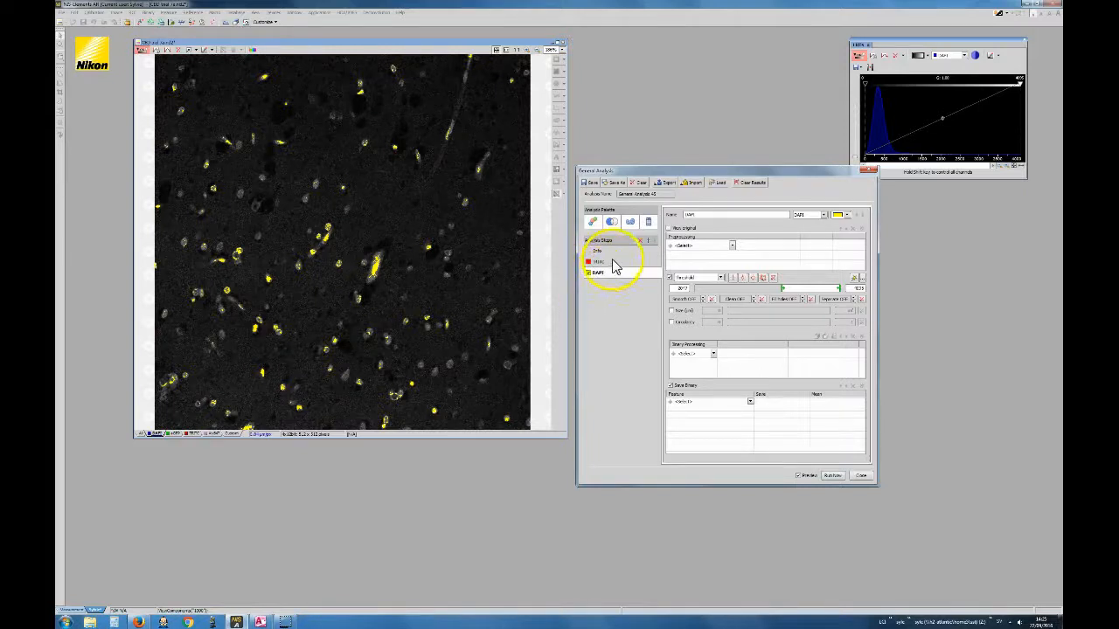
pyautogui.click(619, 263)
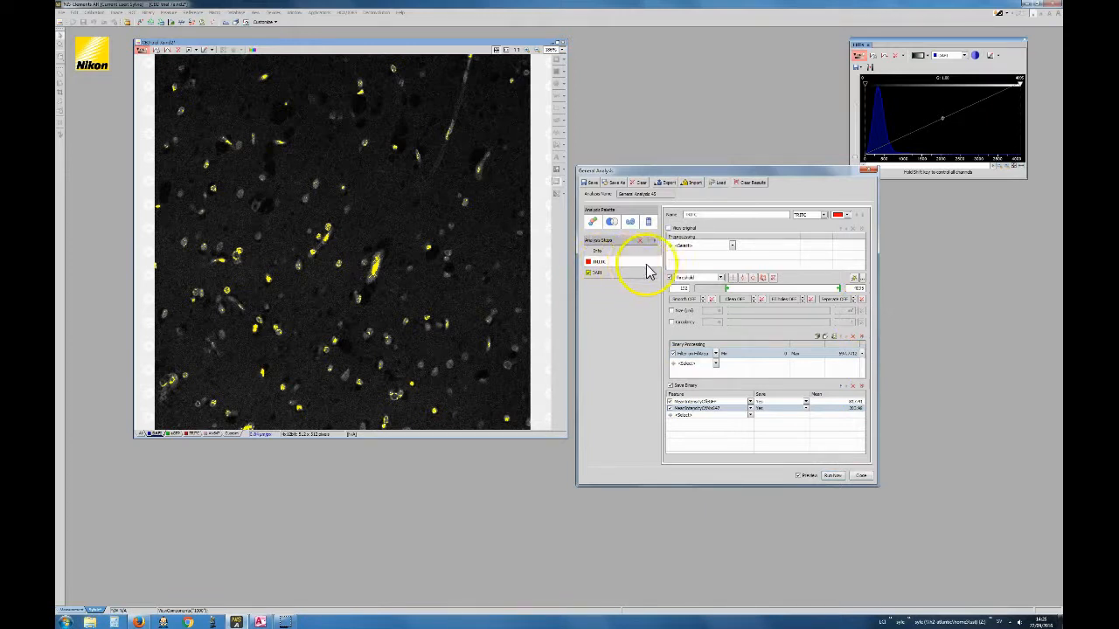
pyautogui.click(644, 277)
pyautogui.click(642, 263)
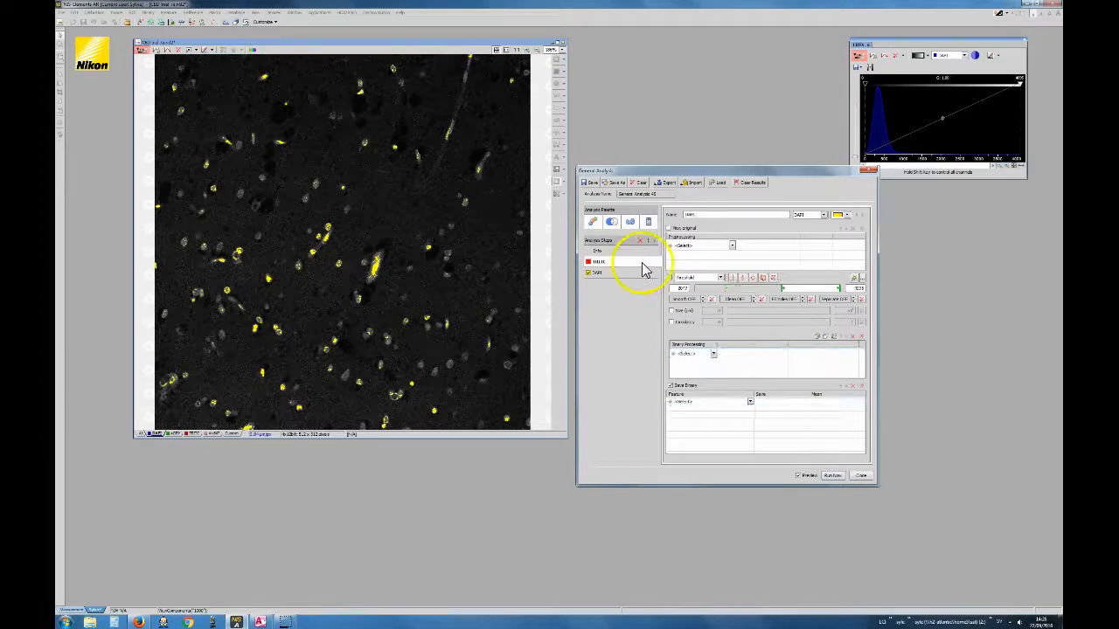
pyautogui.click(589, 264)
pyautogui.click(589, 263)
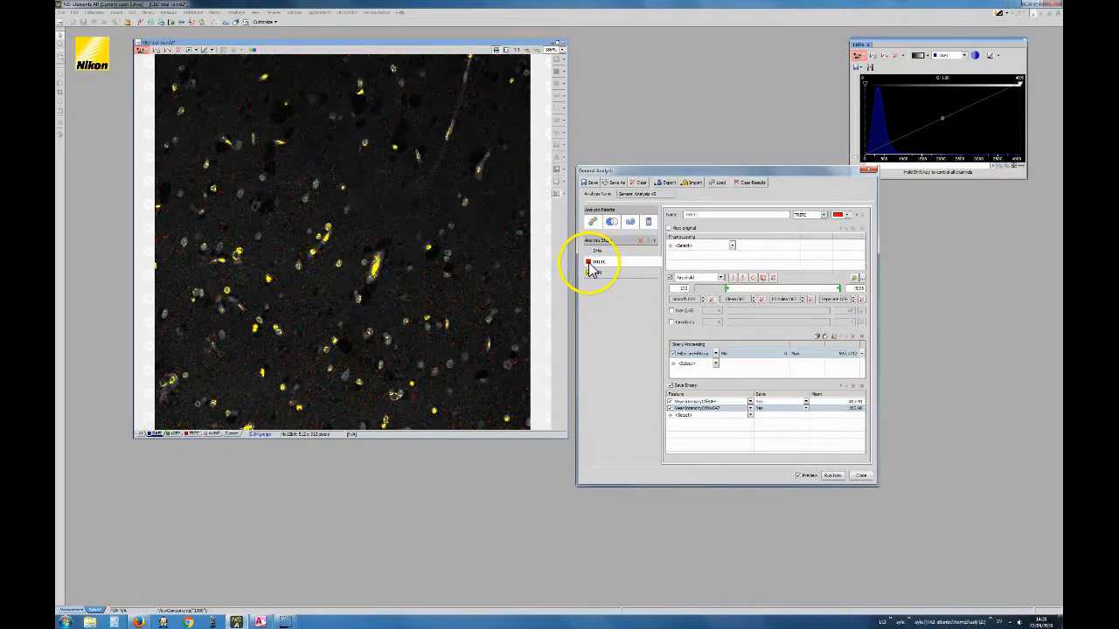
pyautogui.click(589, 263)
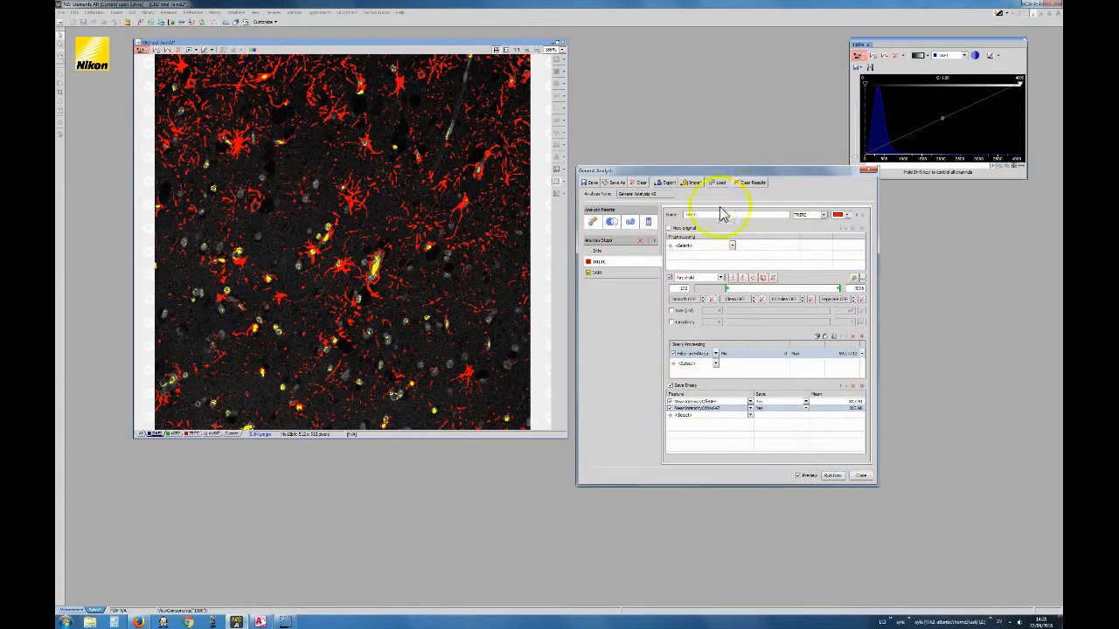
pyautogui.click(635, 273)
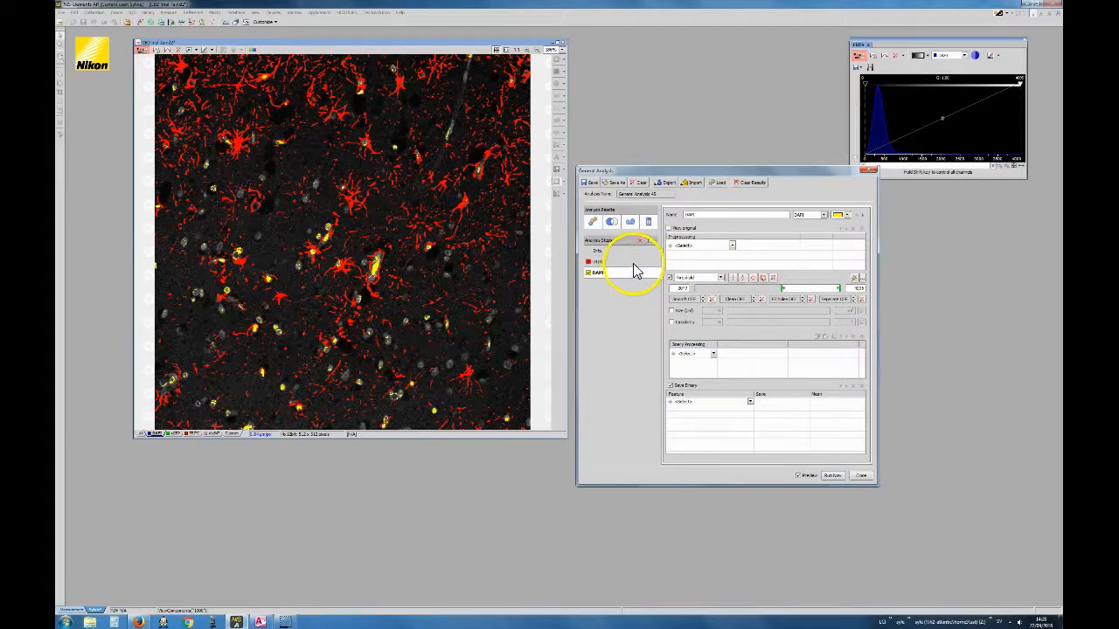
pyautogui.click(635, 262)
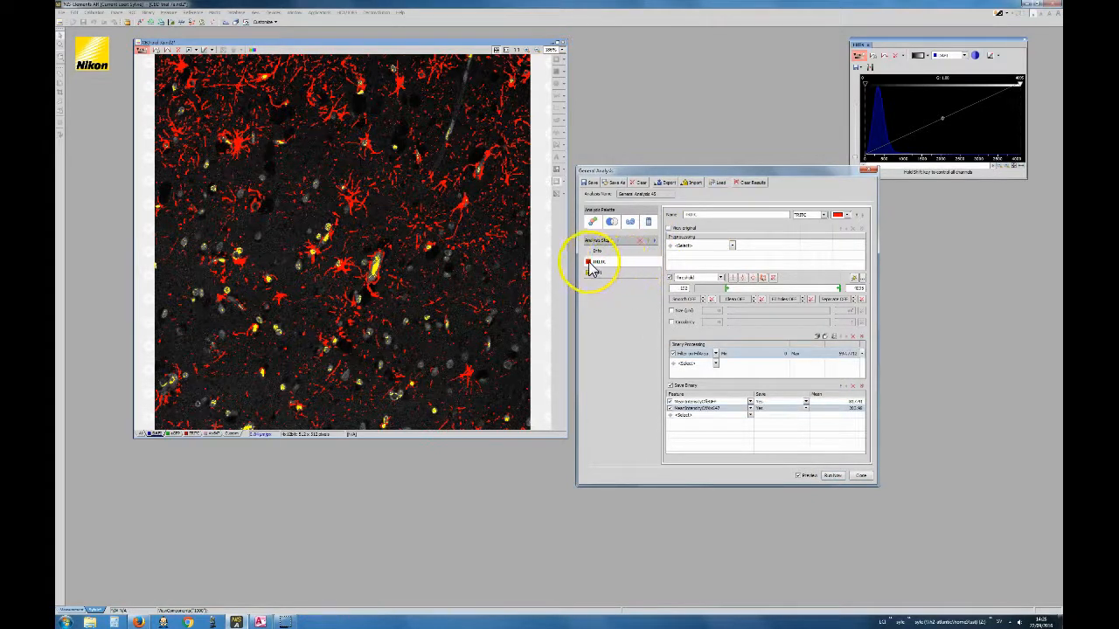
# Hide the TRITC overlay and reduce the DAPI step's lower threshold until the dim nuclei are covered
pyautogui.click(589, 261)
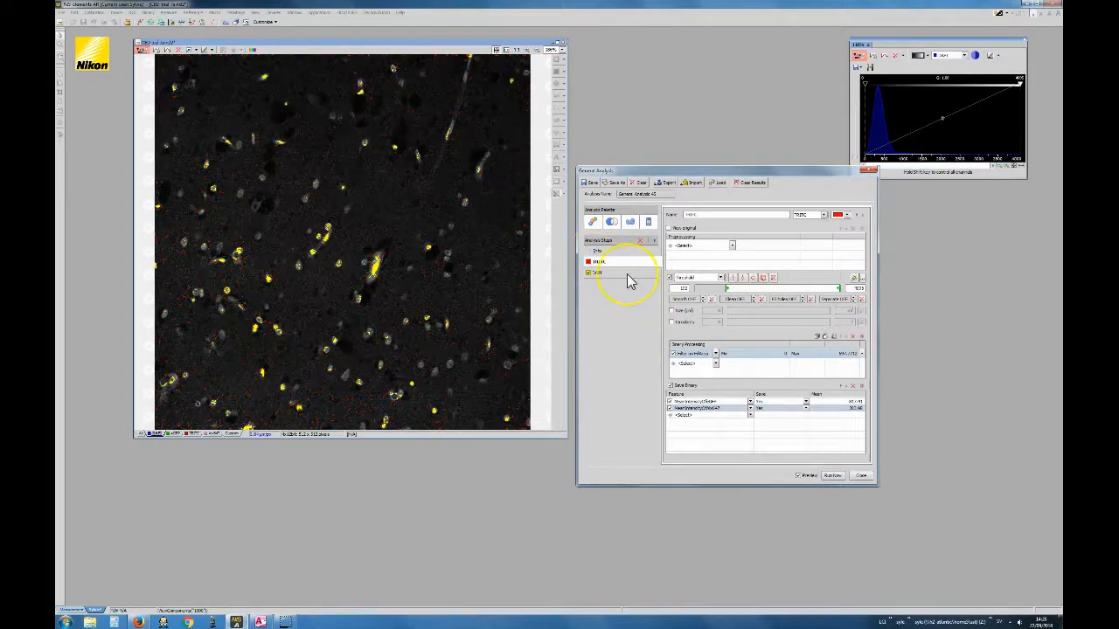
pyautogui.click(626, 273)
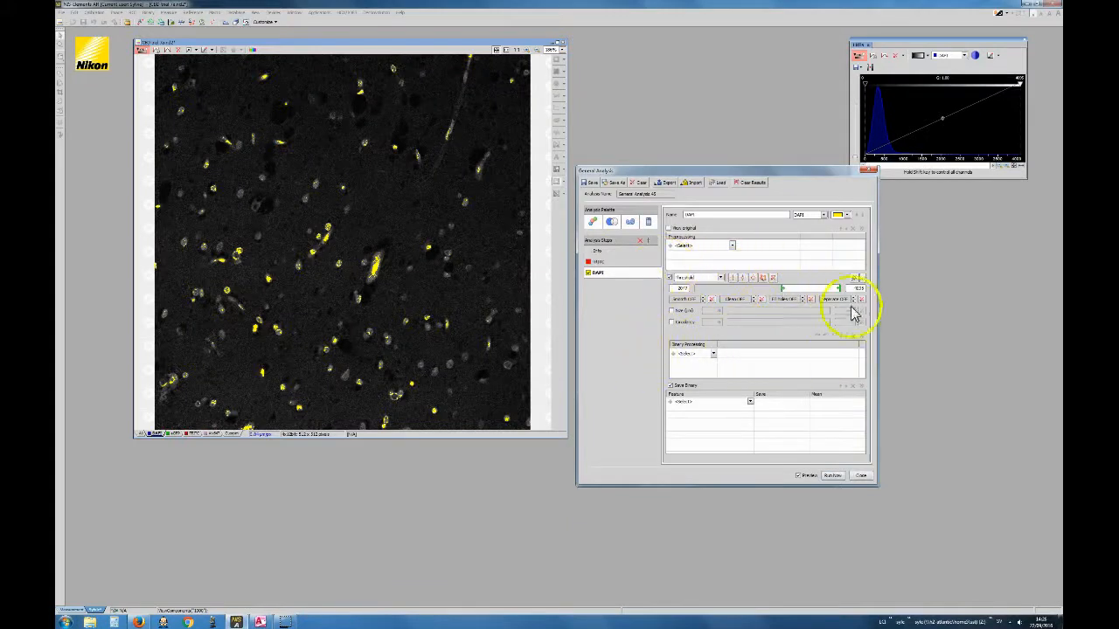
pyautogui.click(783, 288)
pyautogui.moveTo(782, 288); pyautogui.dragTo(753, 300)
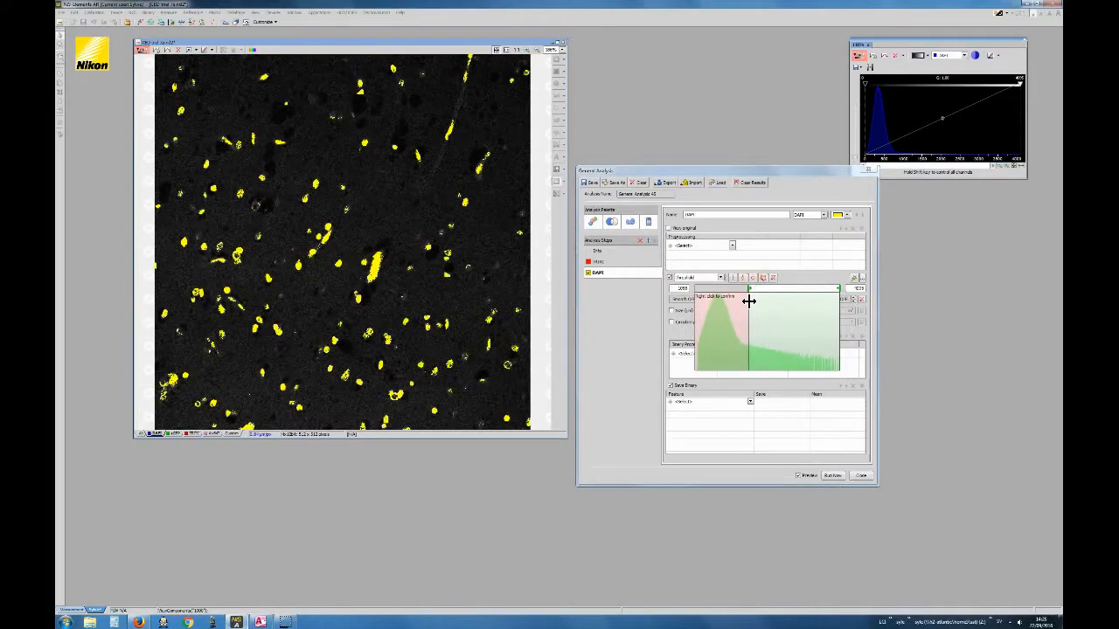
pyautogui.rightClick(749, 301)
pyautogui.moveTo(749, 288); pyautogui.dragTo(733, 290)
pyautogui.rightClick(732, 290)
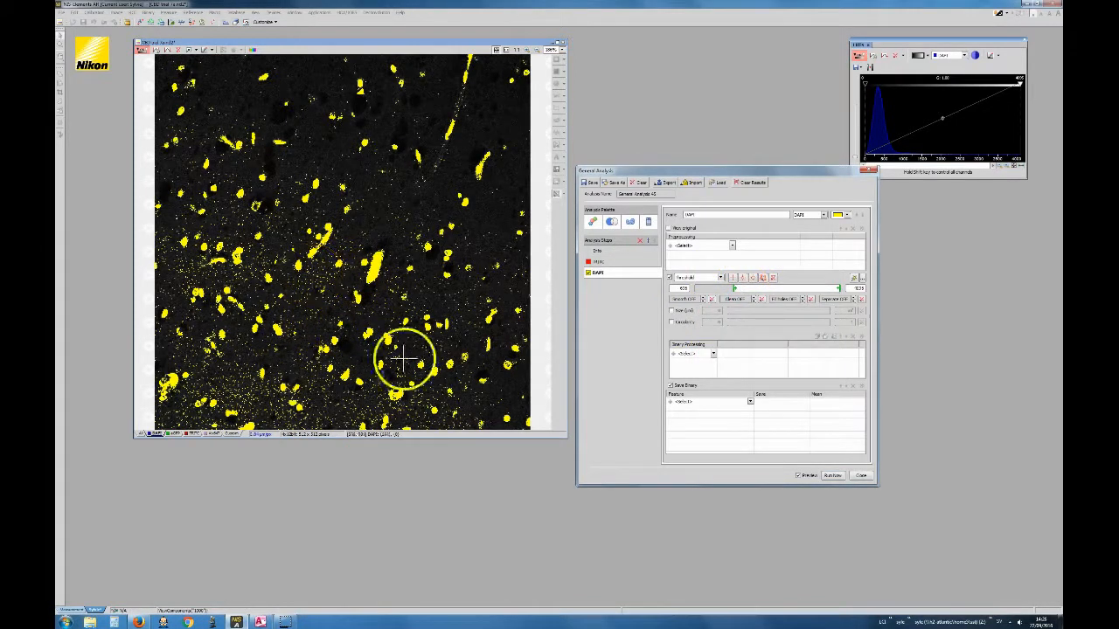
# Raise the DAPI step's lower threshold to exclude the background specks and reduce the channel's LUT white point to brighten the image
pyautogui.moveTo(734, 289); pyautogui.dragTo(744, 289)
pyautogui.rightClick(743, 289)
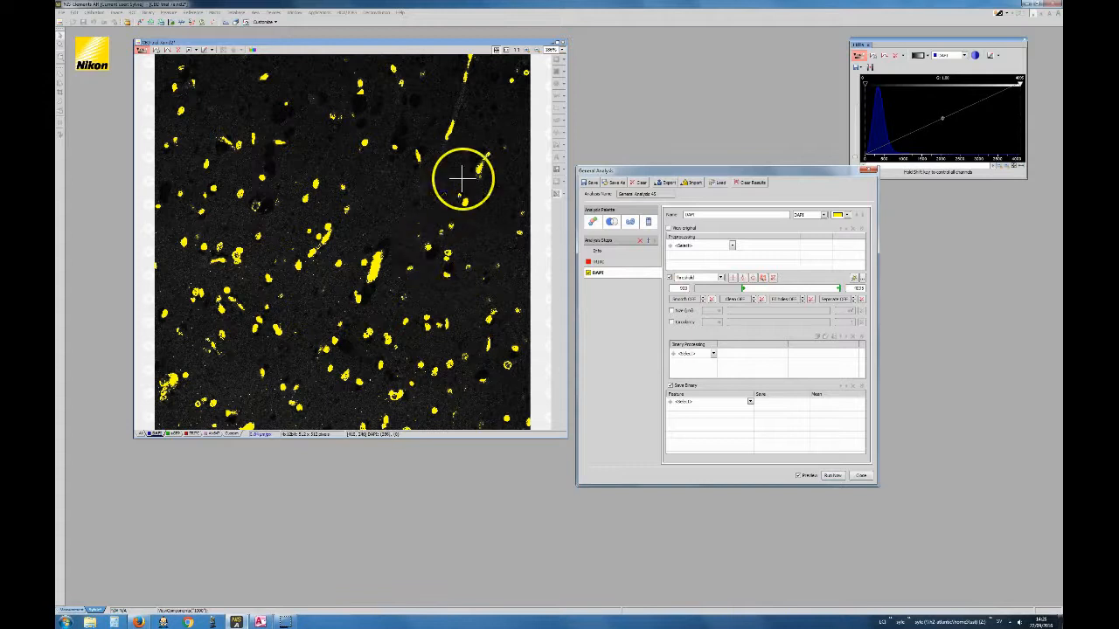
pyautogui.moveTo(1014, 86); pyautogui.dragTo(967, 87)
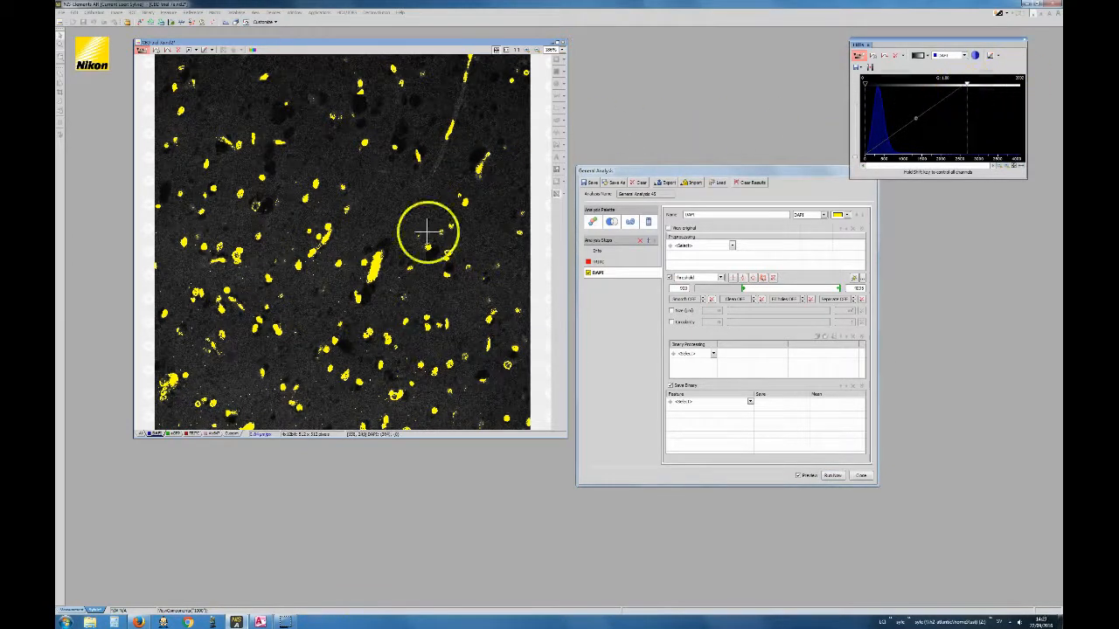
# Hide the DAPI binary overlay, examine the nuclei and background noise up close, and reposition the image window
pyautogui.click(590, 276)
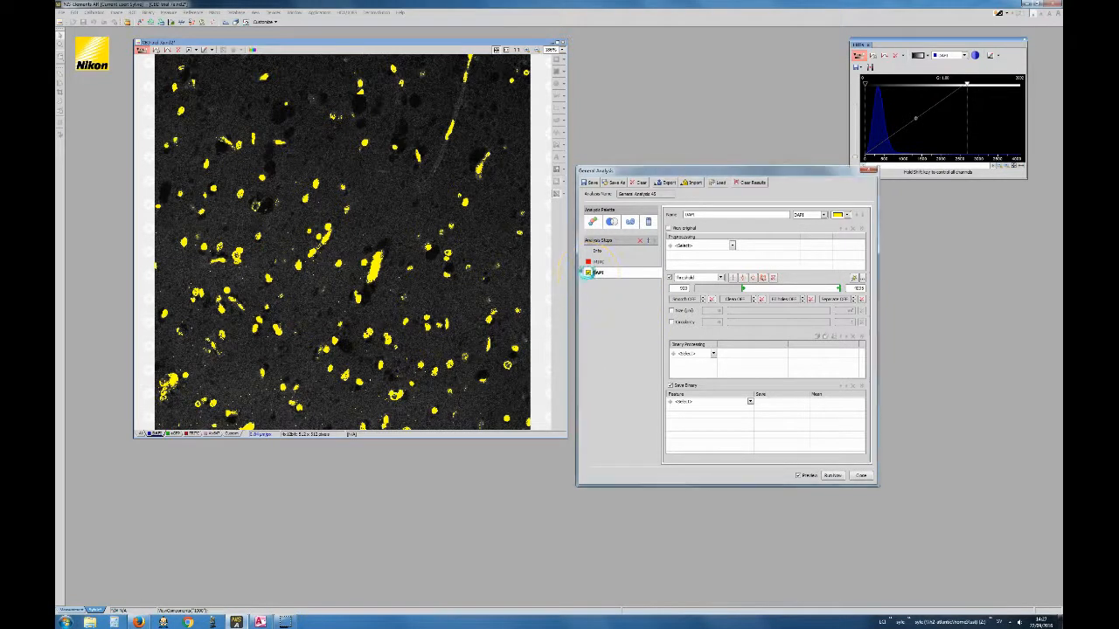
pyautogui.scroll(1, 460, 256)
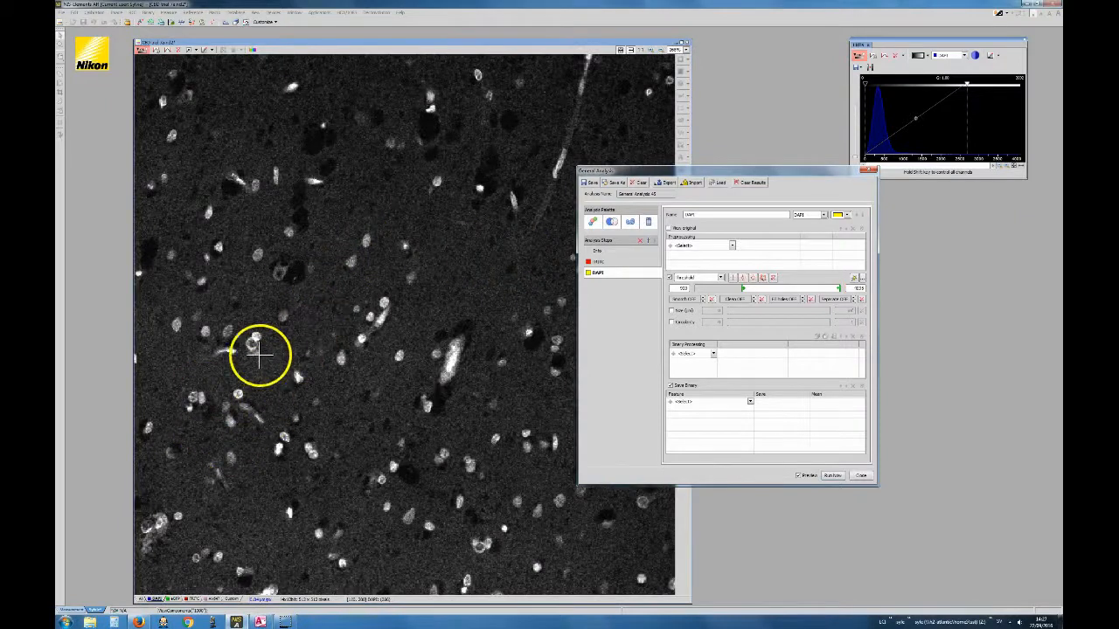
pyautogui.scroll(-1, 342, 373)
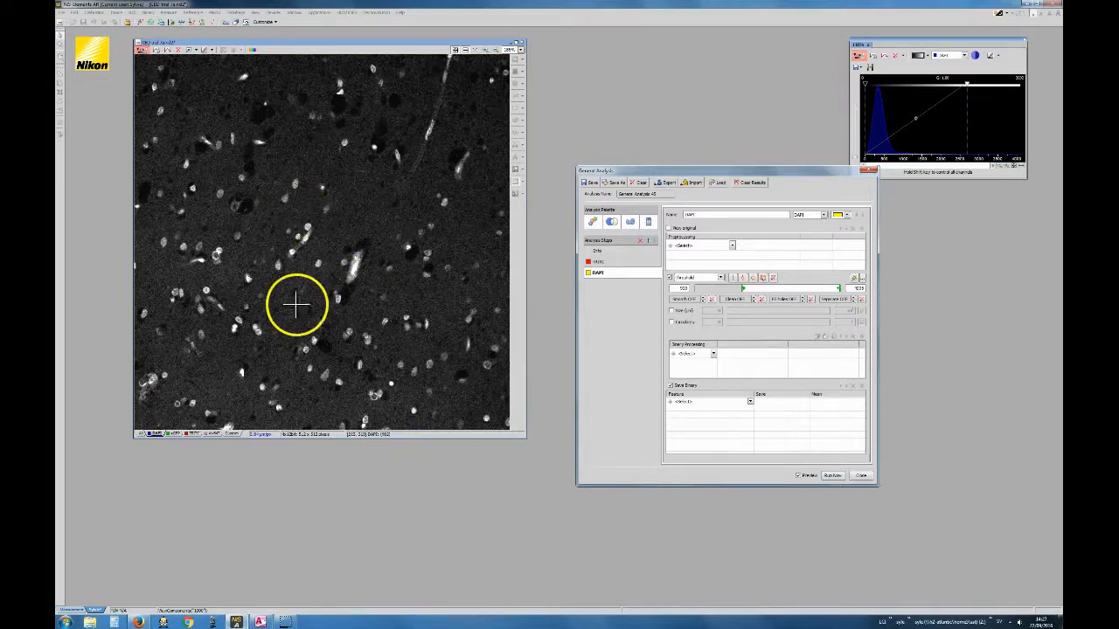
pyautogui.moveTo(380, 42); pyautogui.dragTo(368, 101)
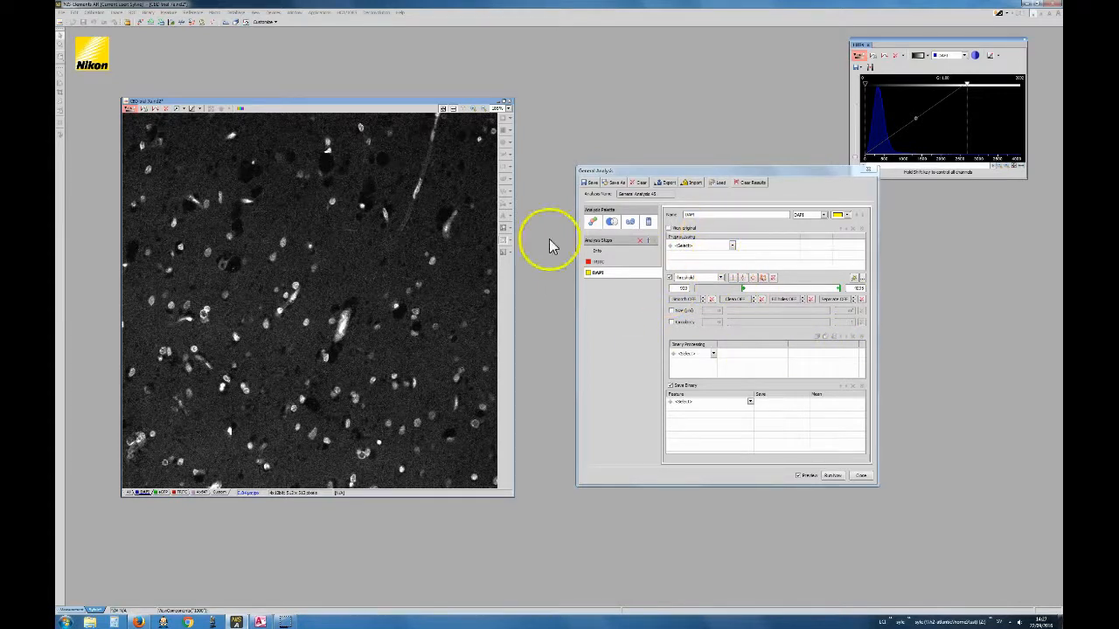
# Add a Median denoising filter to the DAPI step's preprocessing and compare the filtered image with the original
pyautogui.click(732, 246)
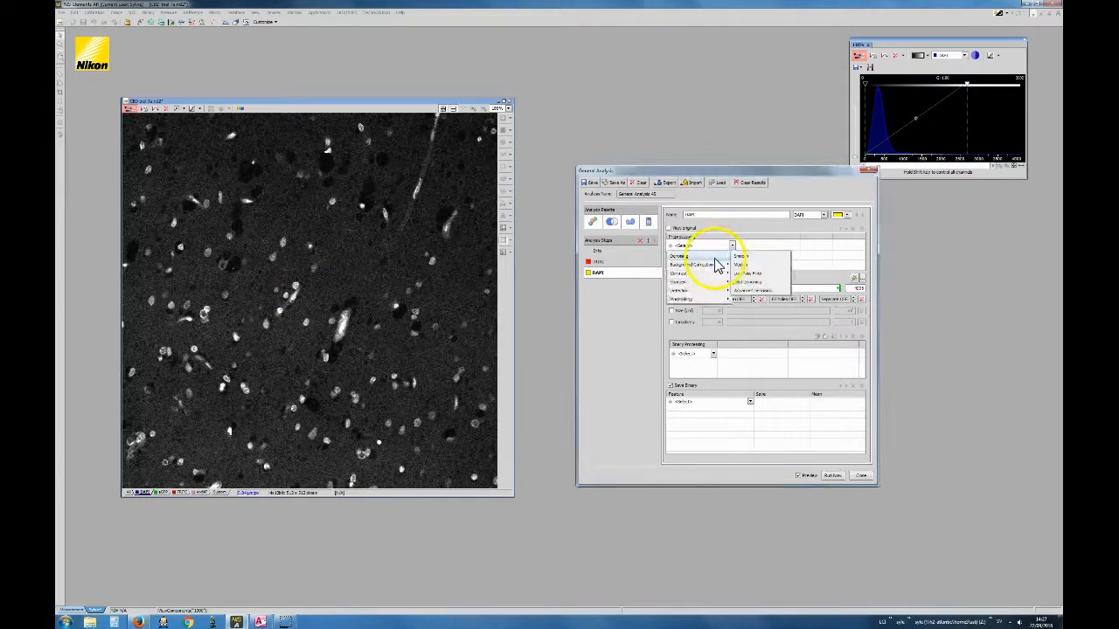
pyautogui.moveTo(722, 265)
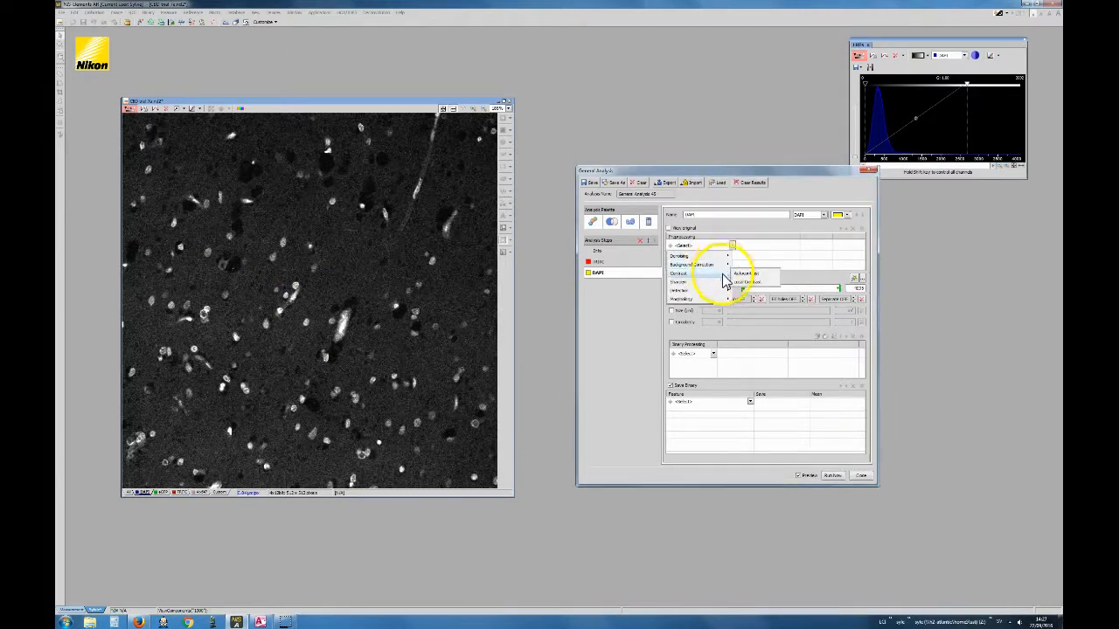
pyautogui.moveTo(724, 286)
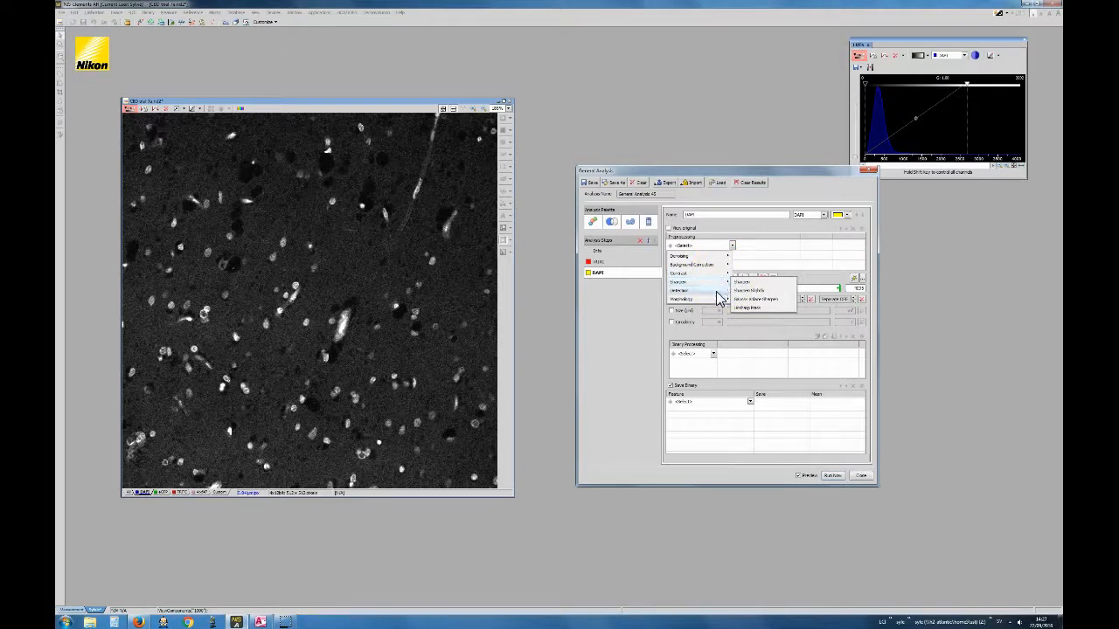
pyautogui.click(701, 258)
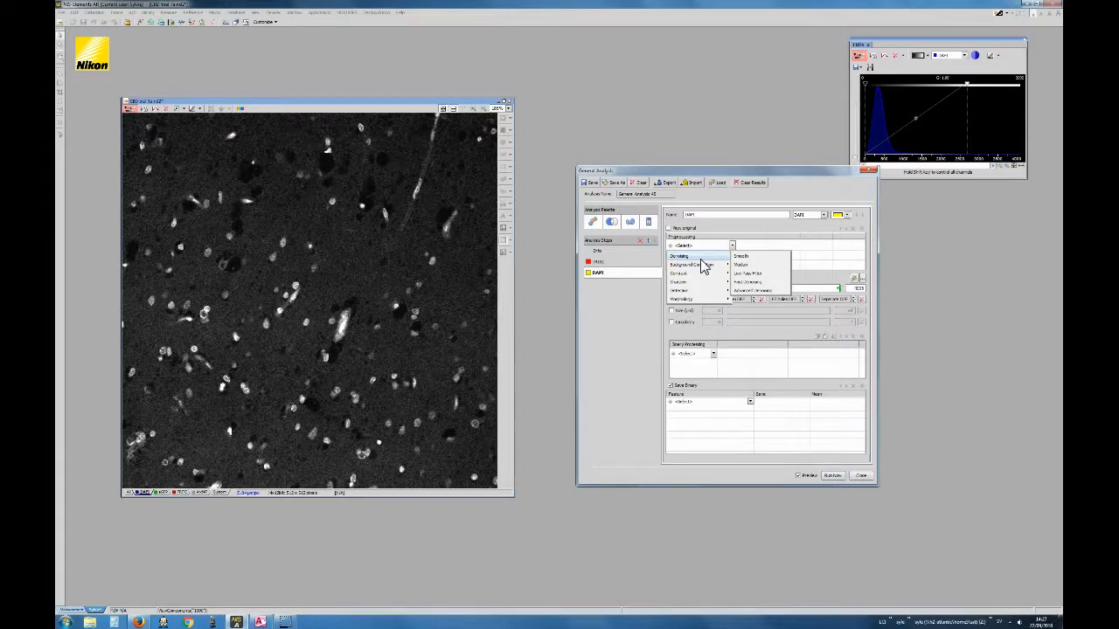
pyautogui.click(752, 267)
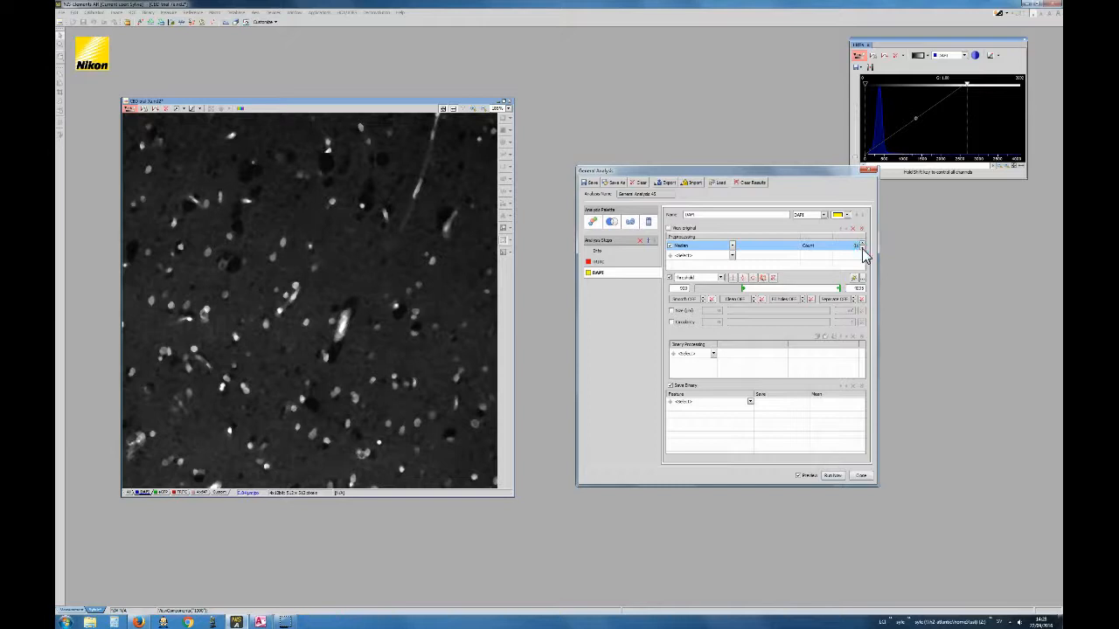
pyautogui.click(670, 230)
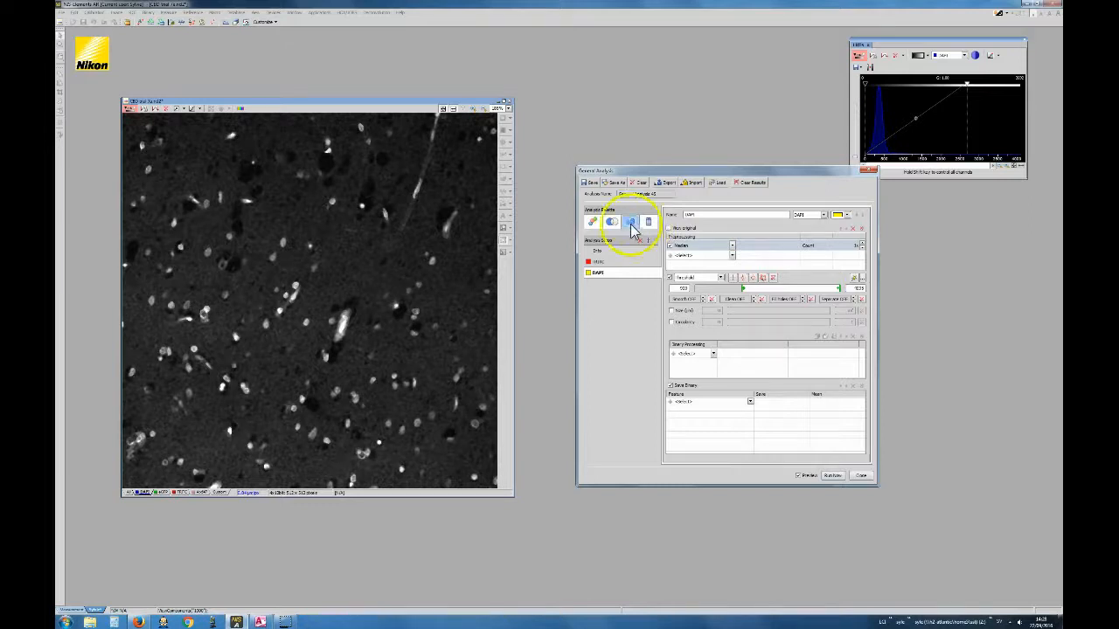
# Show the DAPI binary overlay and readjust the lower threshold on the filtered image until the nuclei are well covered
pyautogui.click(588, 273)
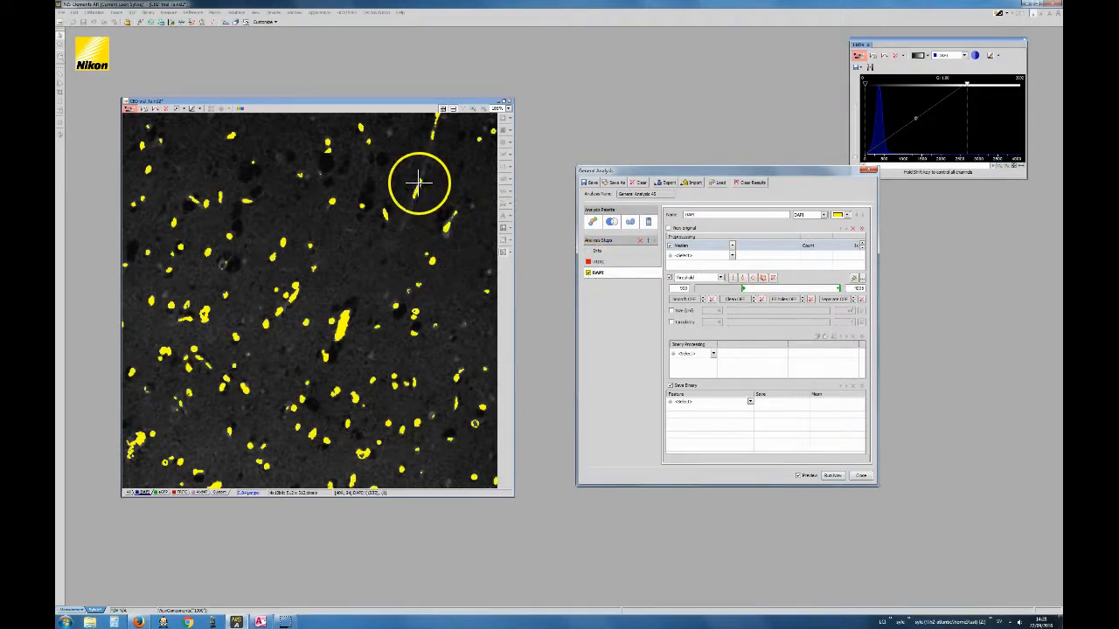
pyautogui.click(742, 287)
pyautogui.moveTo(743, 287); pyautogui.dragTo(740, 288)
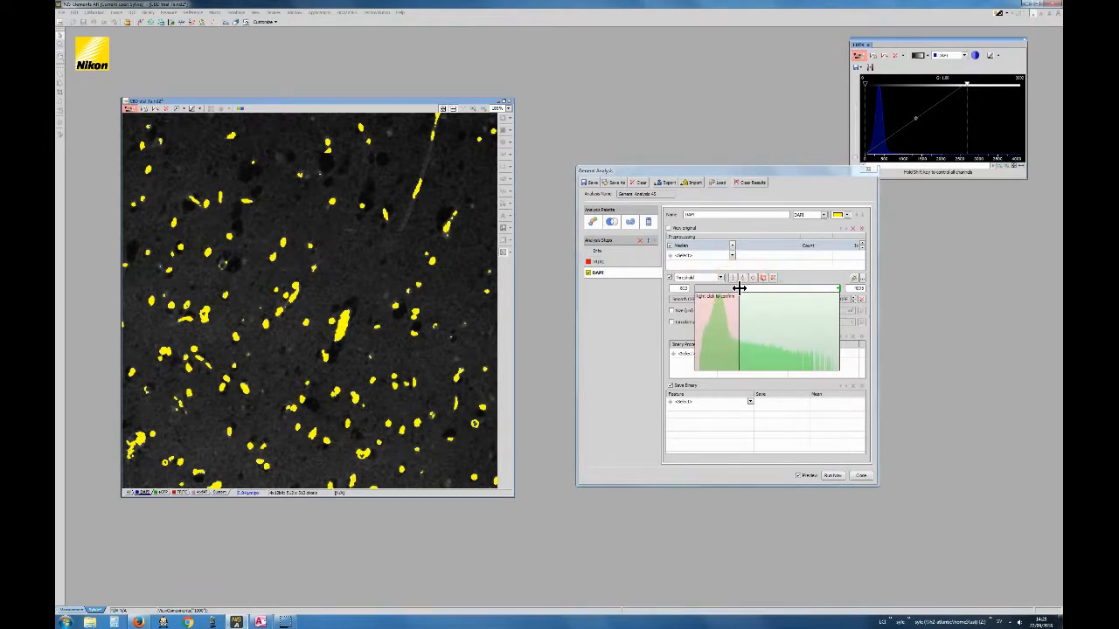
pyautogui.rightClick(741, 288)
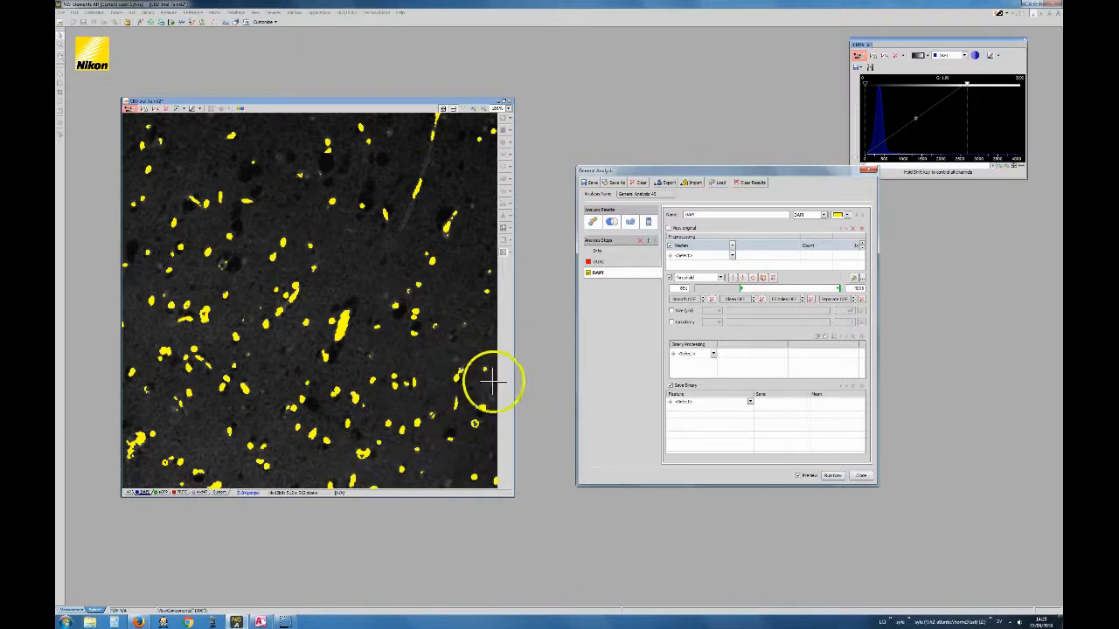
pyautogui.moveTo(741, 288); pyautogui.dragTo(734, 289)
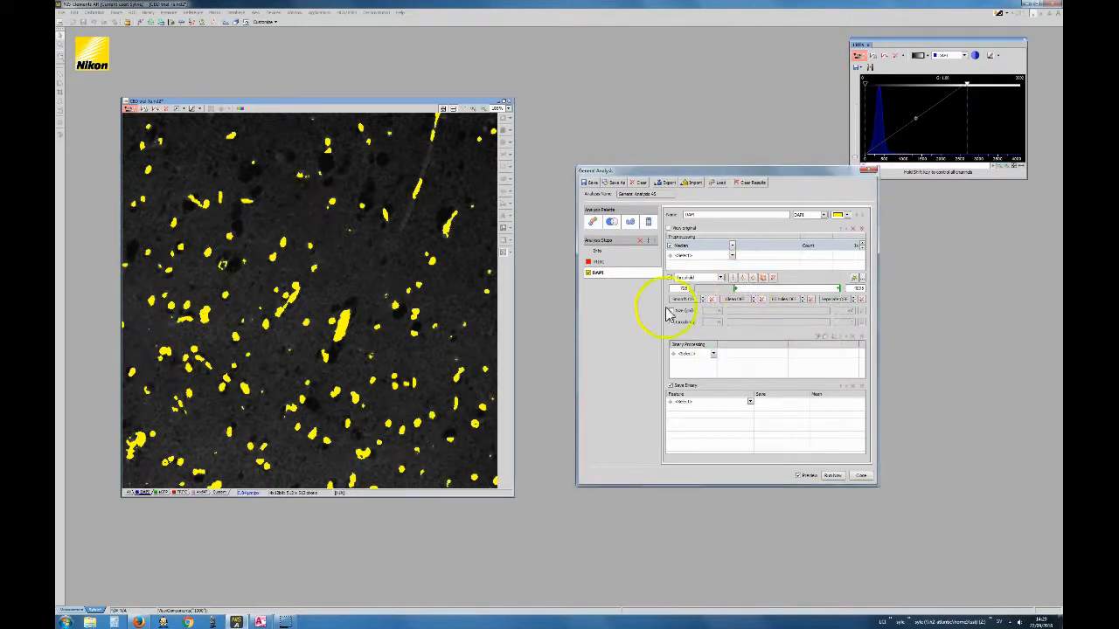
pyautogui.moveTo(734, 289); pyautogui.dragTo(740, 289)
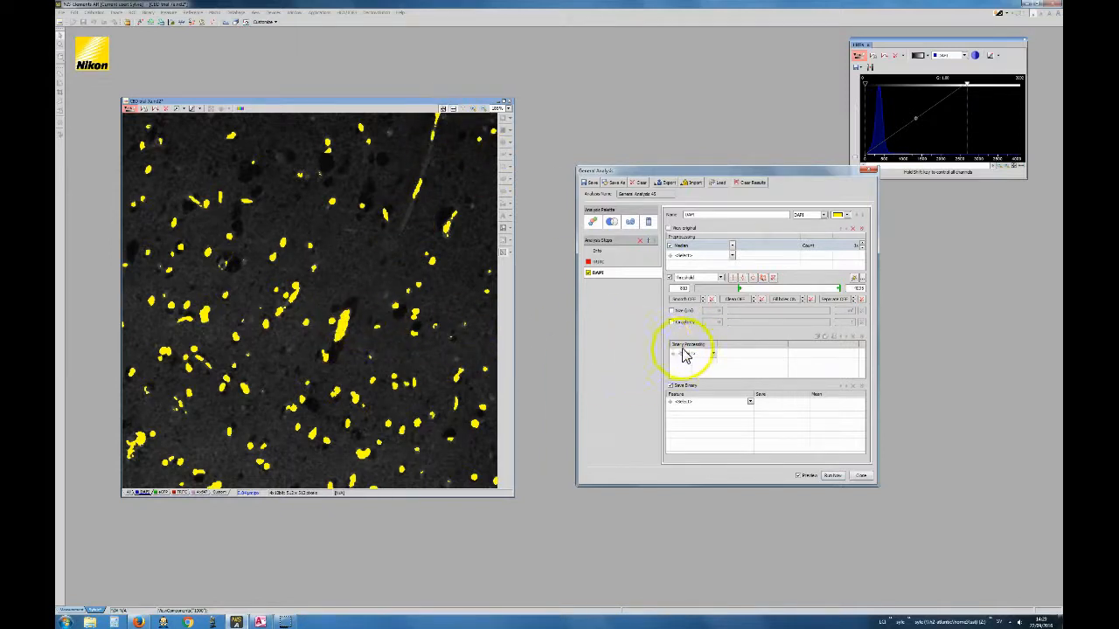
# Filter the DAPI objects by FillArea, narrowing the range to exclude the large elongated object near the image centre
pyautogui.click(715, 356)
pyautogui.moveTo(699, 421)
pyautogui.moveTo(757, 430)
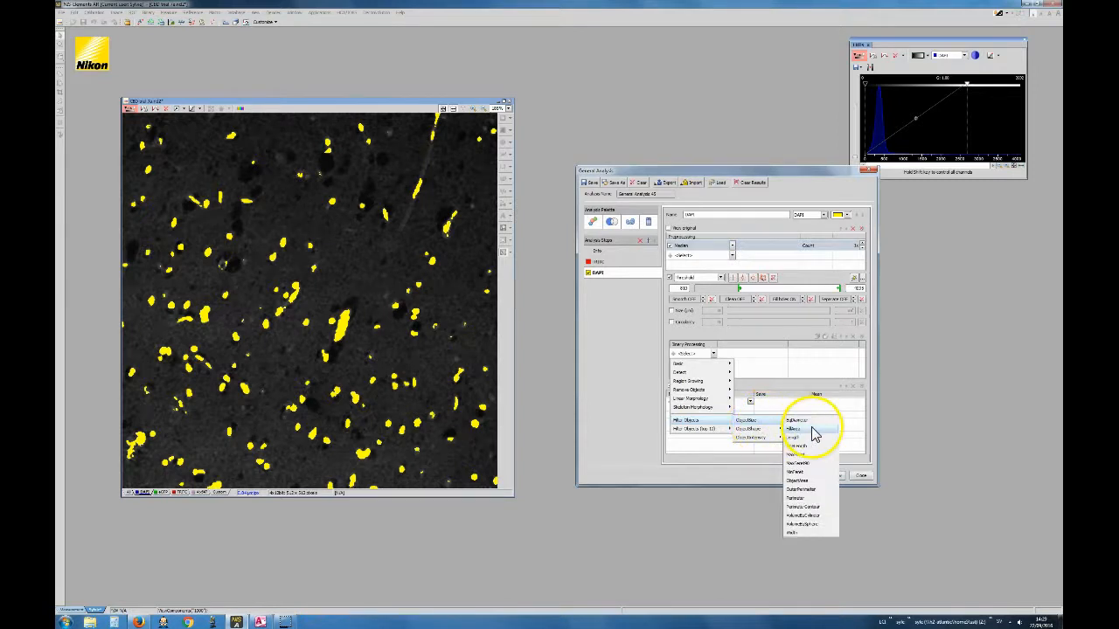
pyautogui.click(810, 429)
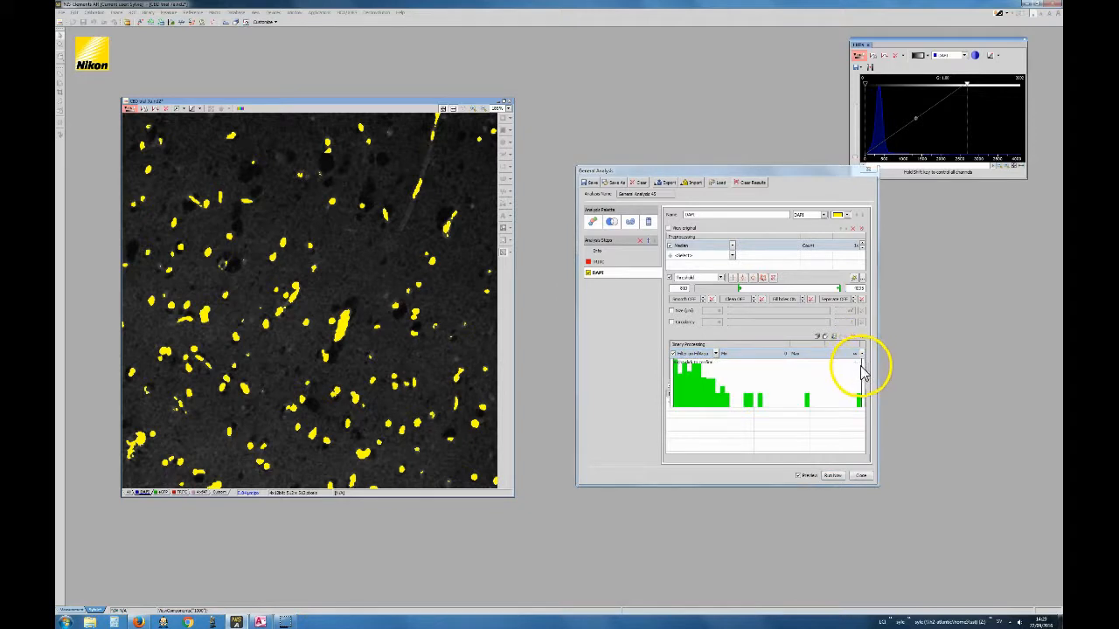
pyautogui.moveTo(861, 366); pyautogui.dragTo(853, 366)
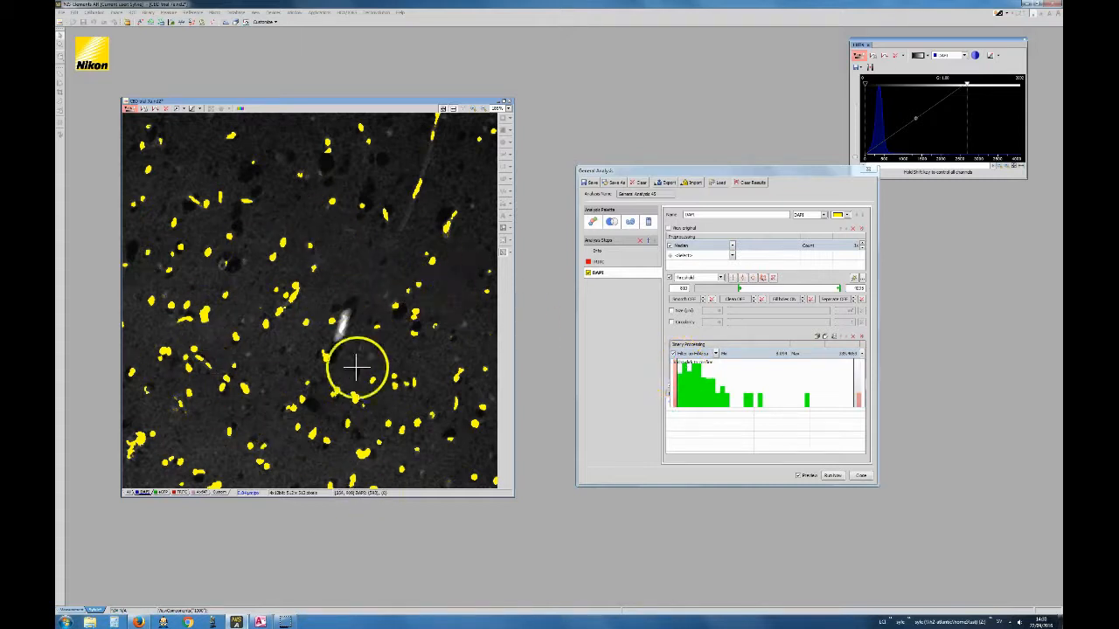
pyautogui.click(634, 358)
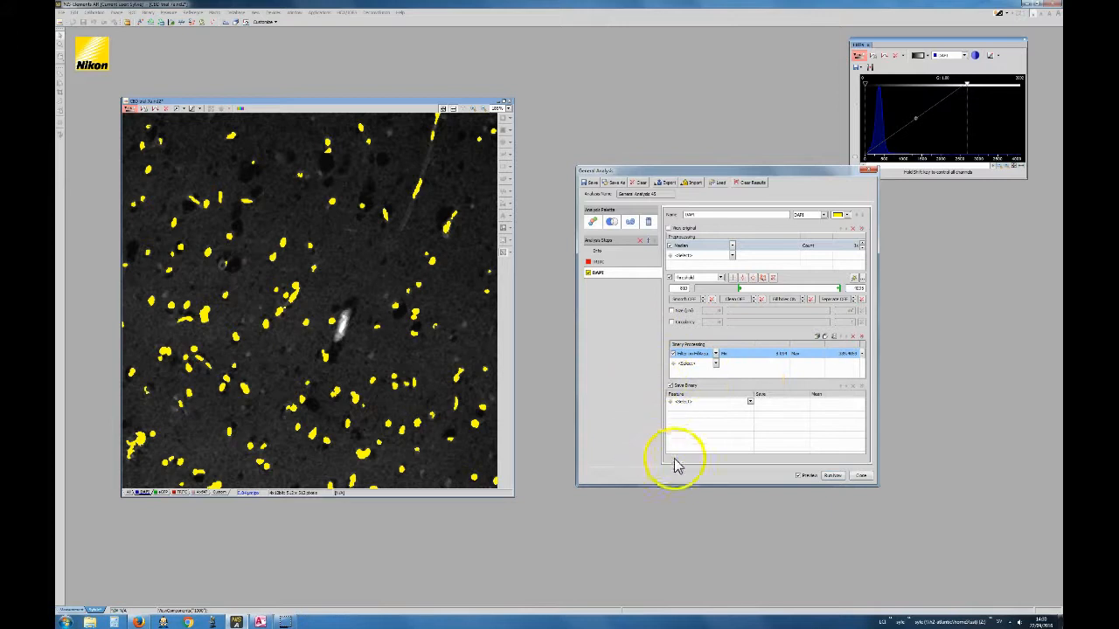
# Add the all-objects Count measurement to the DAPI step and check the detected nuclei by toggling their binary overlay
pyautogui.click(749, 402)
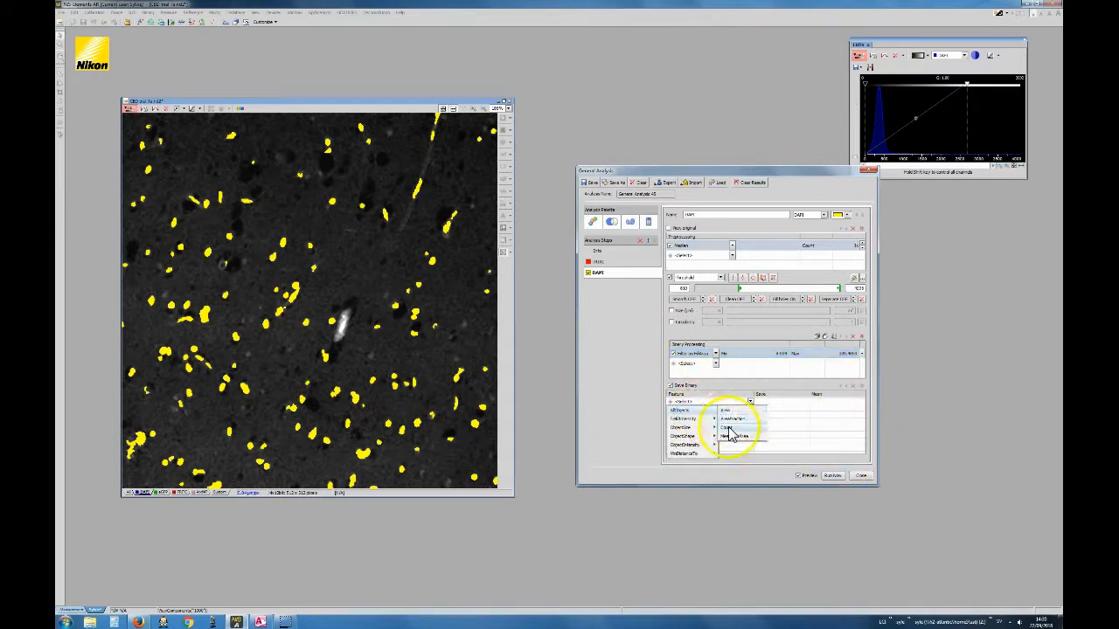
pyautogui.click(728, 427)
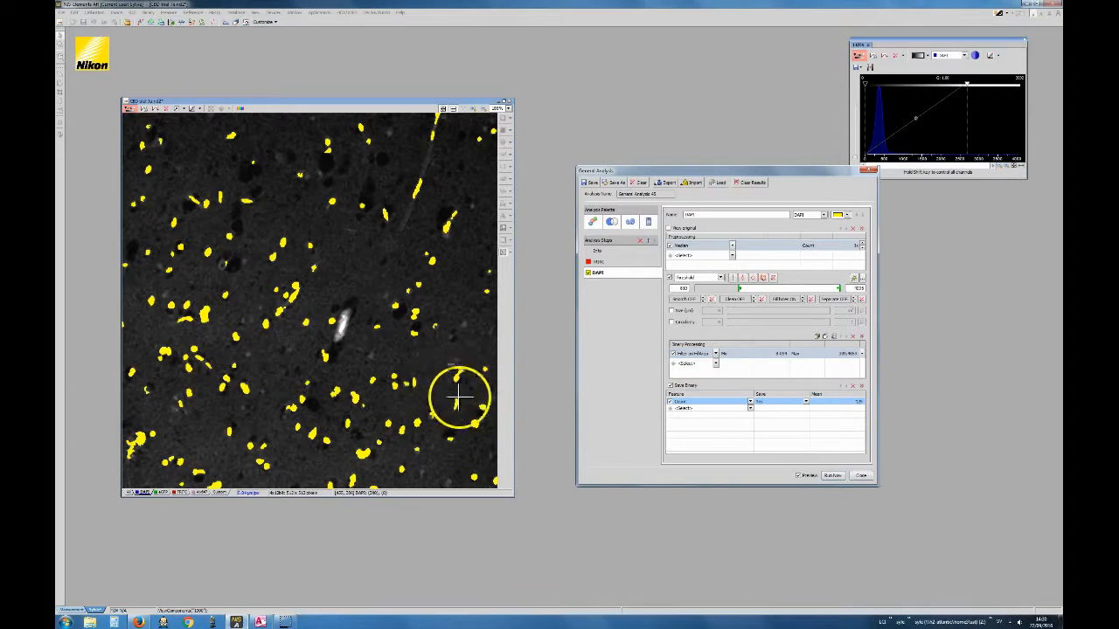
pyautogui.click(591, 274)
pyautogui.click(591, 274)
pyautogui.click(591, 273)
pyautogui.click(591, 273)
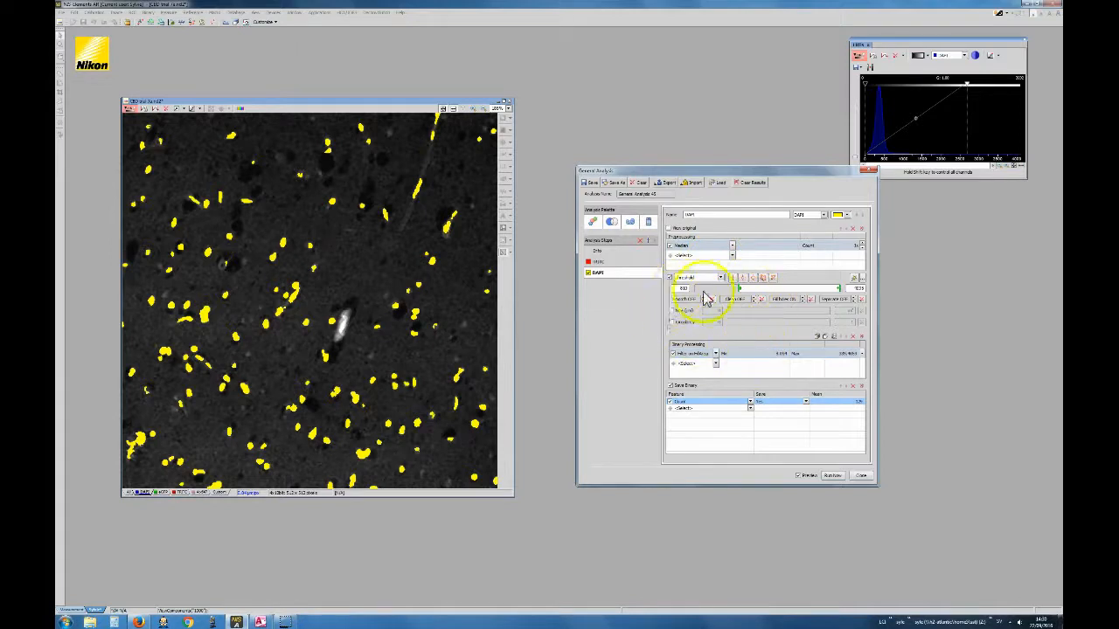
# Show the TRITC binary overlay together with the DAPI nuclei and select the TRITC analysis step
pyautogui.click(588, 263)
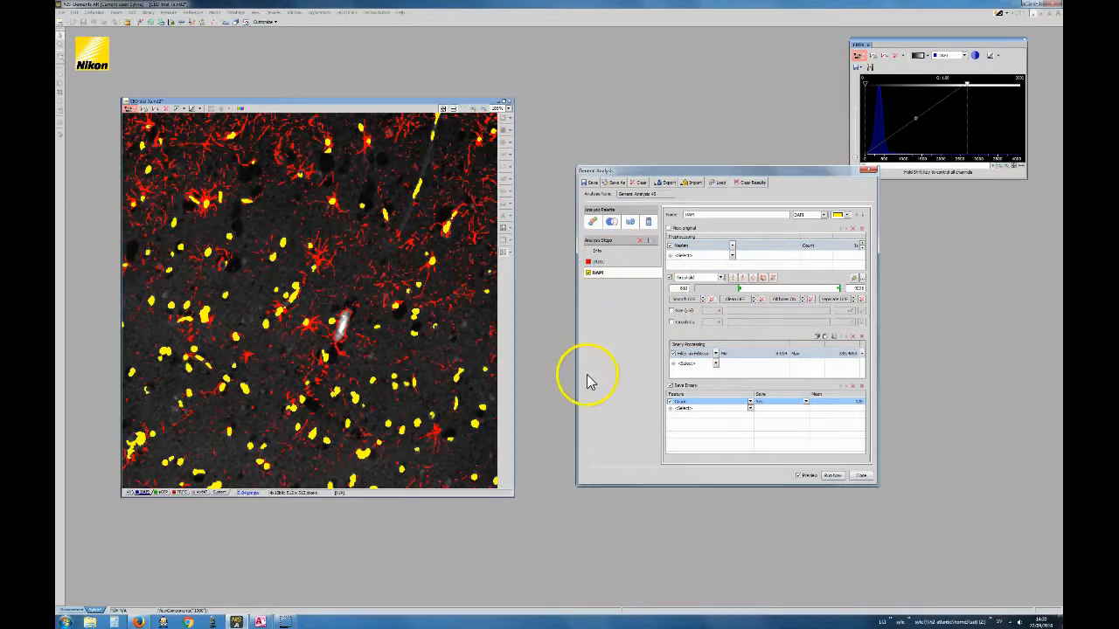
pyautogui.click(649, 262)
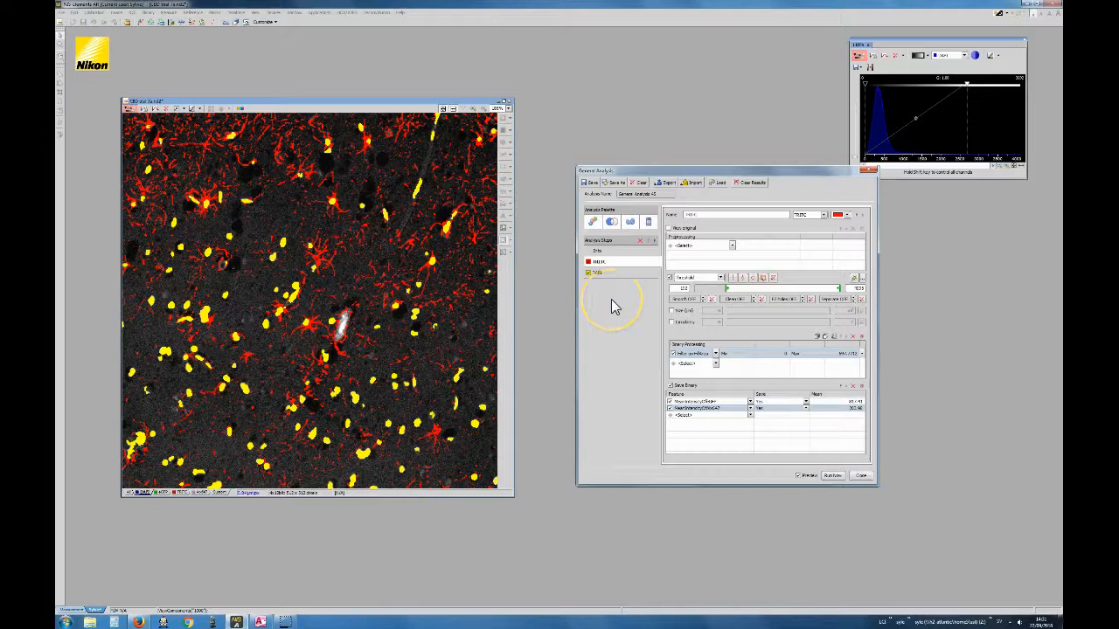
pyautogui.click(609, 277)
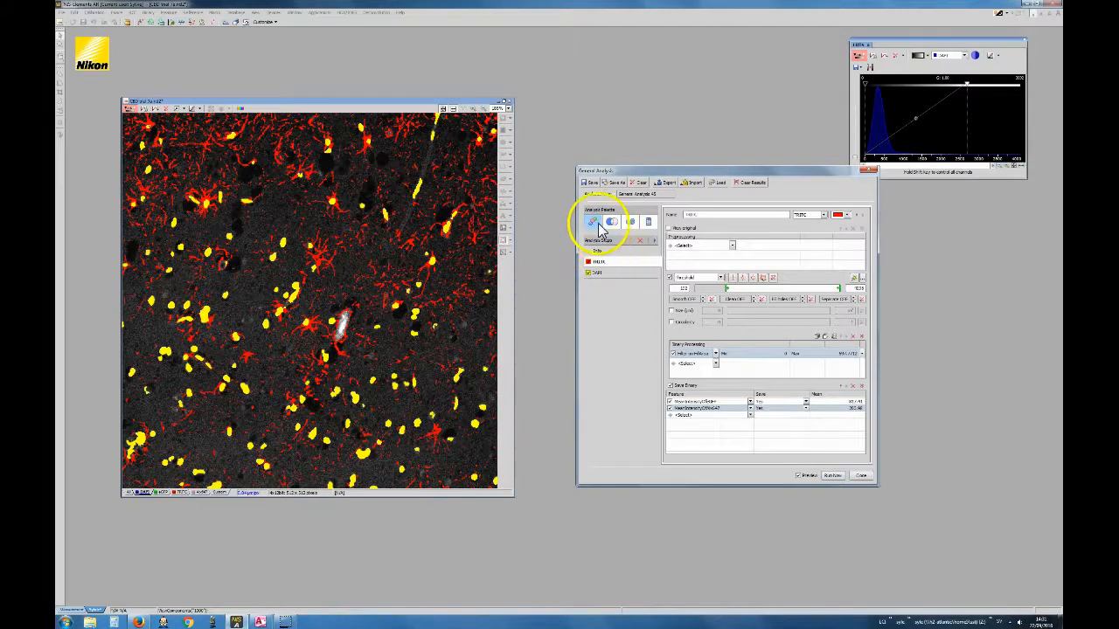
# Add a TRITC channel step named TRITC_expanded, copying its settings from the TRITC step
pyautogui.click(603, 222)
pyautogui.click(677, 228)
pyautogui.click(594, 245)
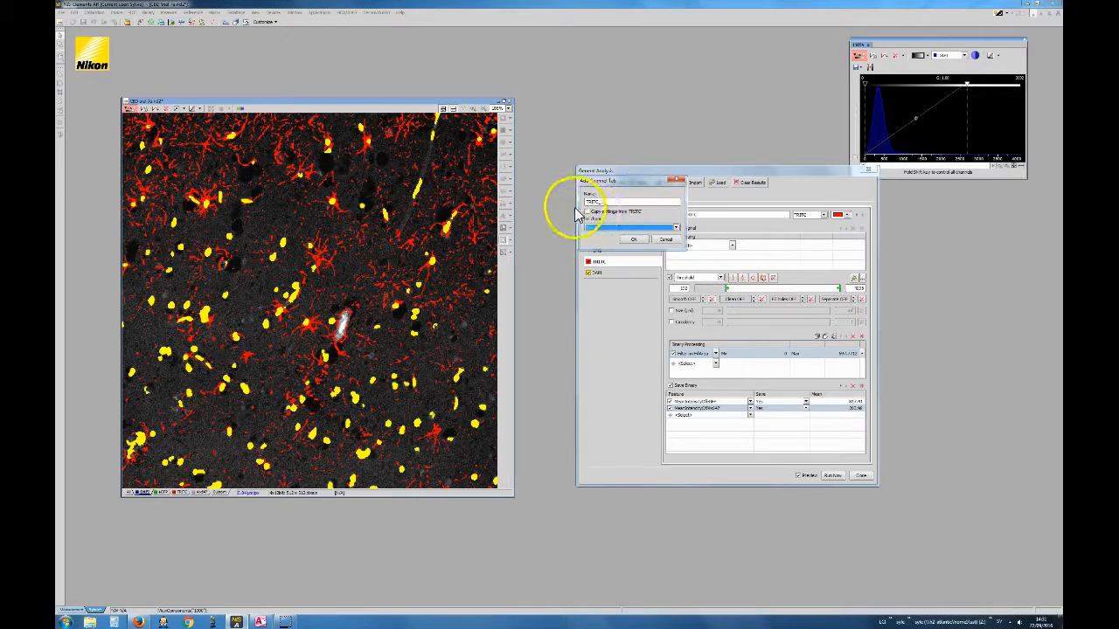
pyautogui.click(588, 212)
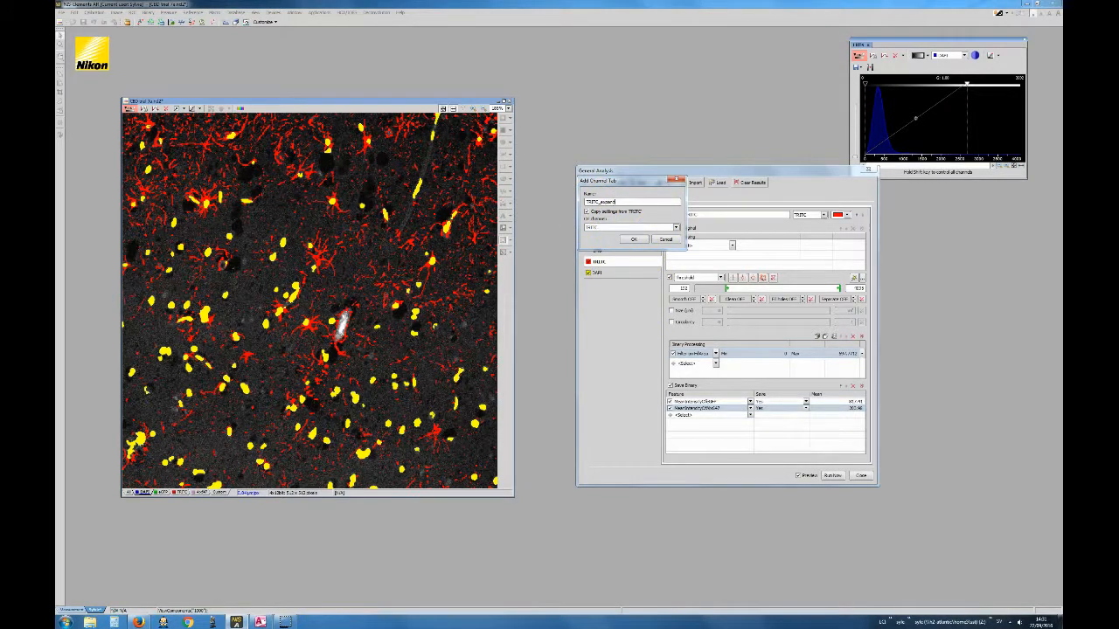
pyautogui.click(624, 229)
pyautogui.click(645, 240)
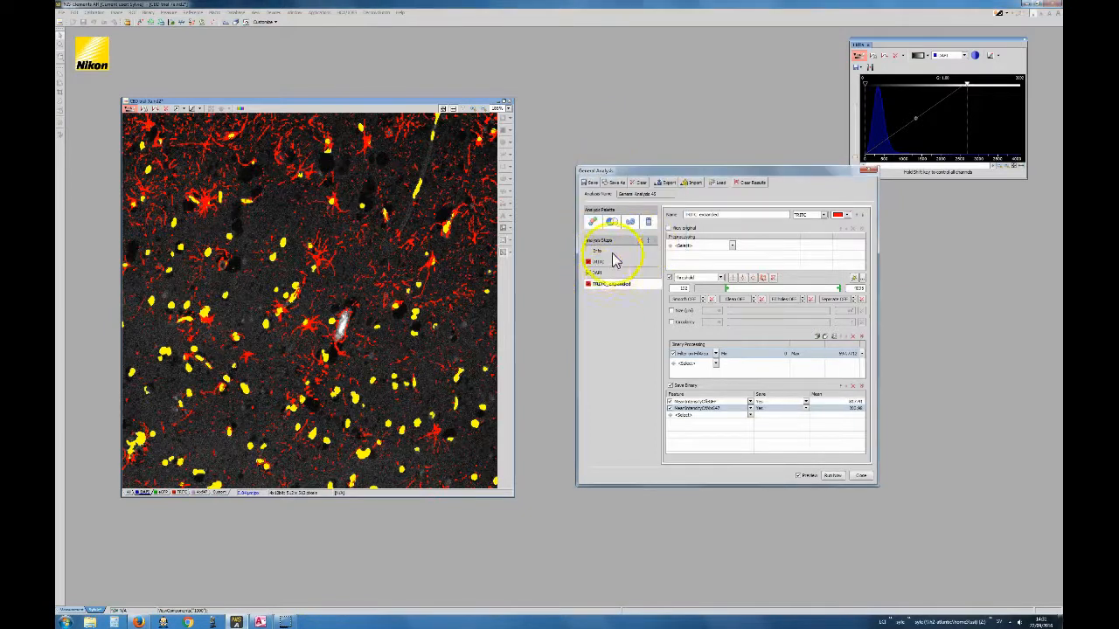
# Compare the TRITC and TRITC_expanded steps, hide the DAPI binary overlay and display only the TRITC channel
pyautogui.click(620, 261)
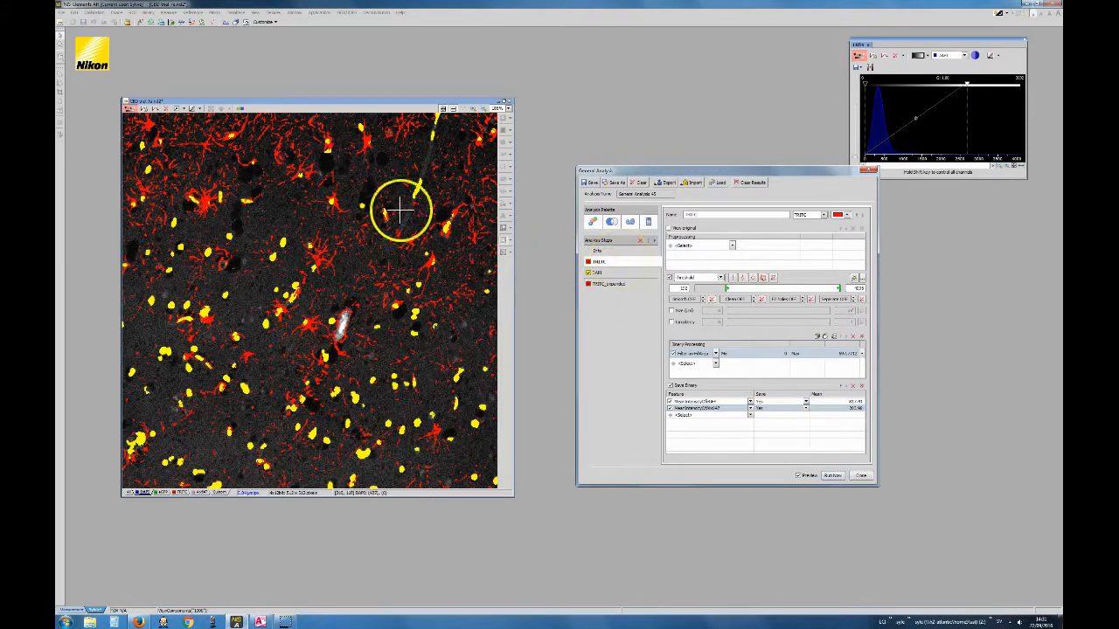
pyautogui.click(631, 285)
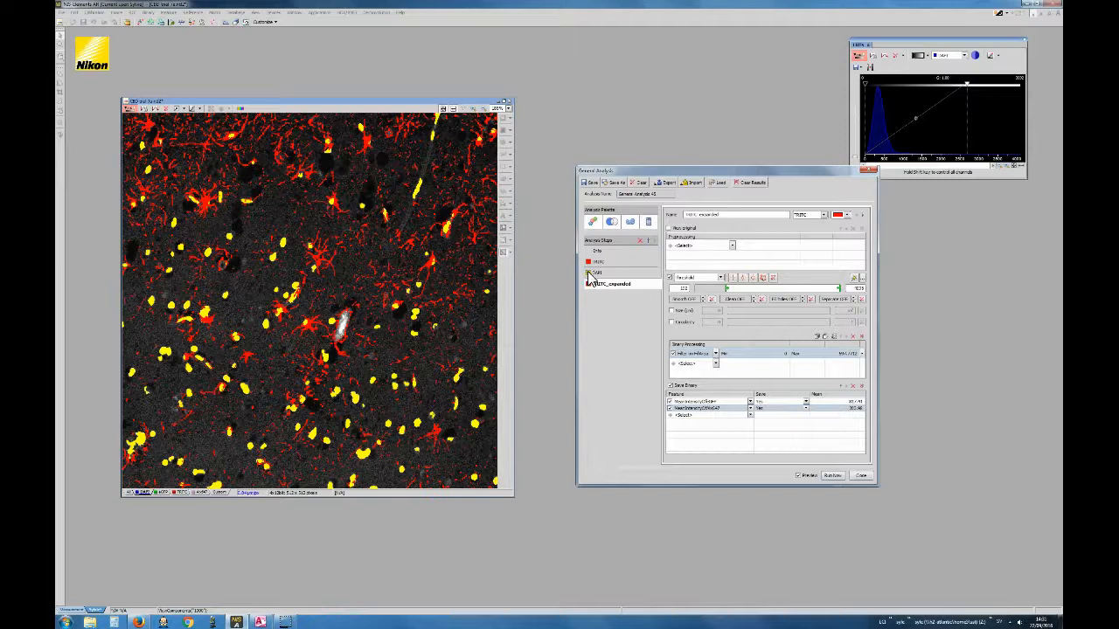
pyautogui.click(589, 274)
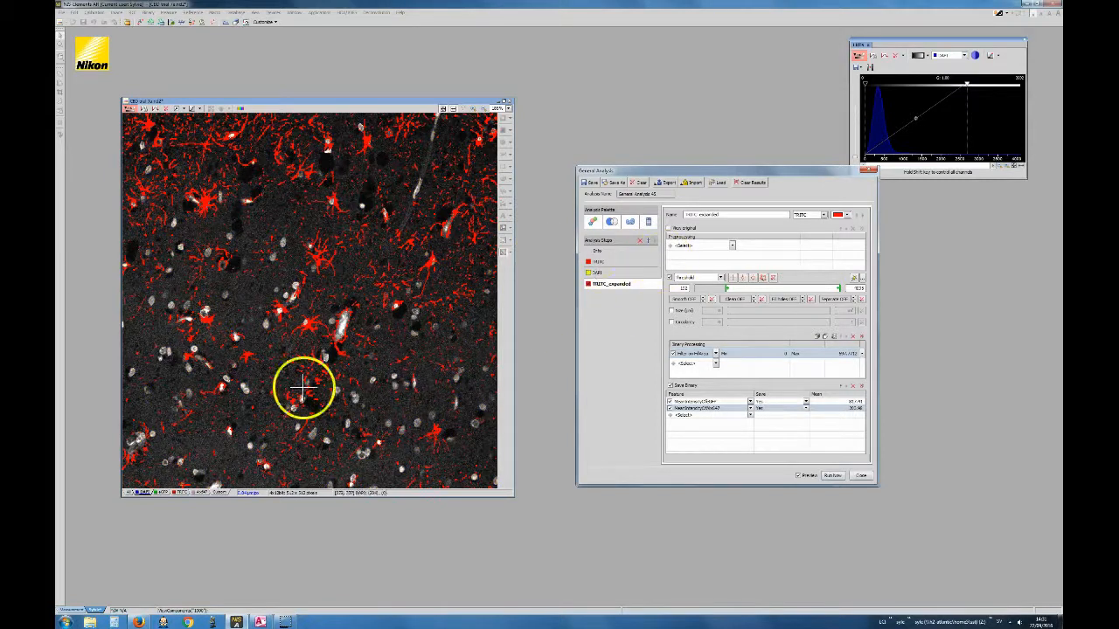
pyautogui.click(182, 493)
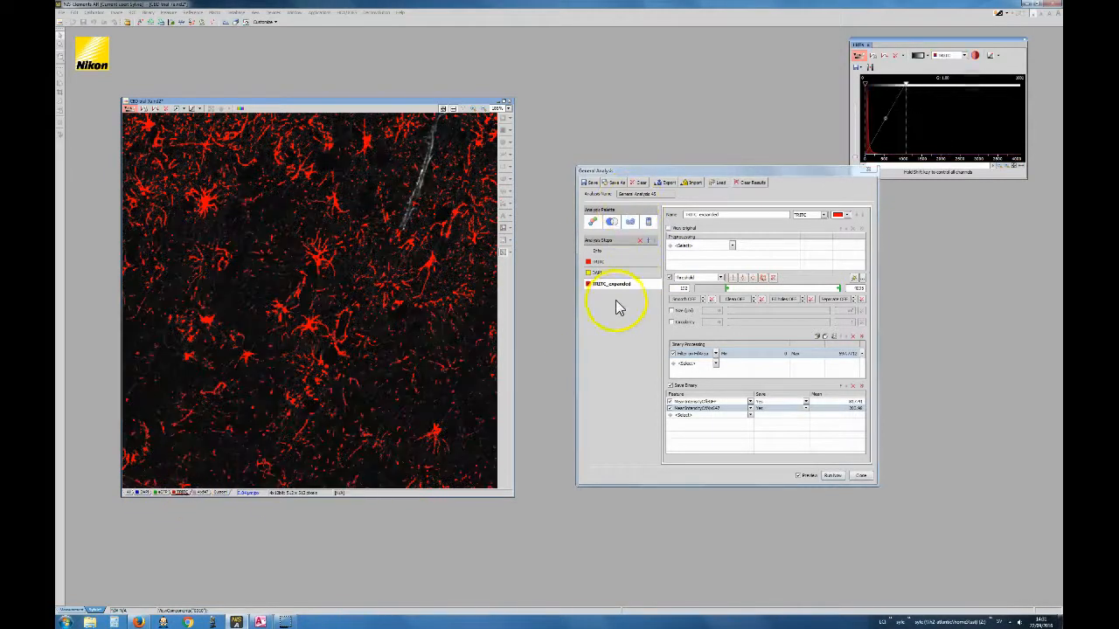
pyautogui.click(590, 286)
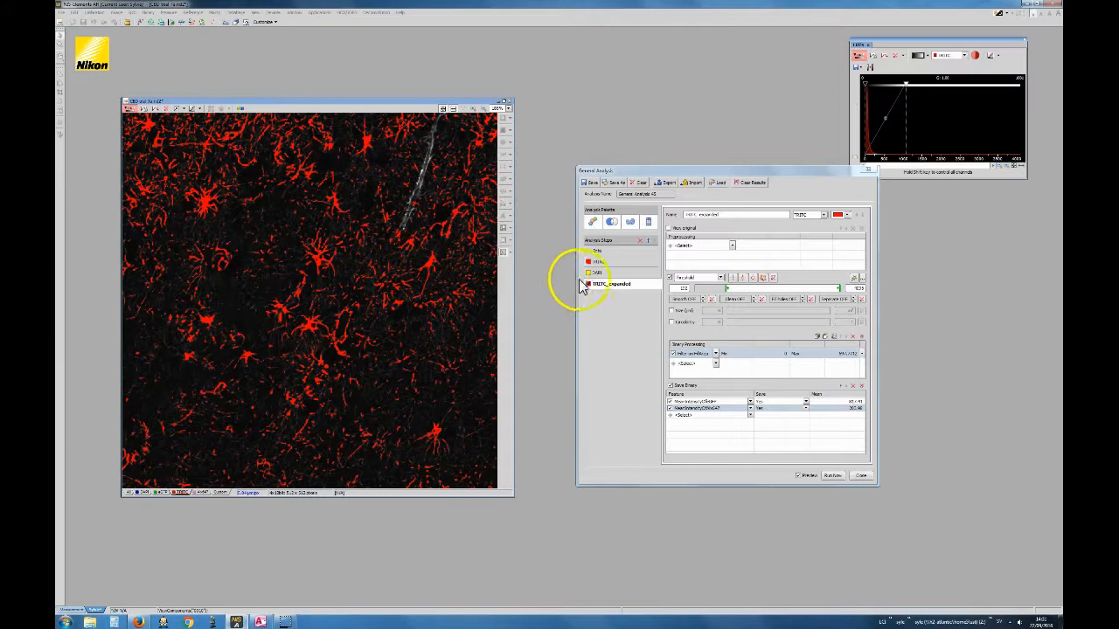
# Display the DAPI channel together with TRITC and add a Dilate operation to the TRITC_expanded binary processing
pyautogui.click(143, 494)
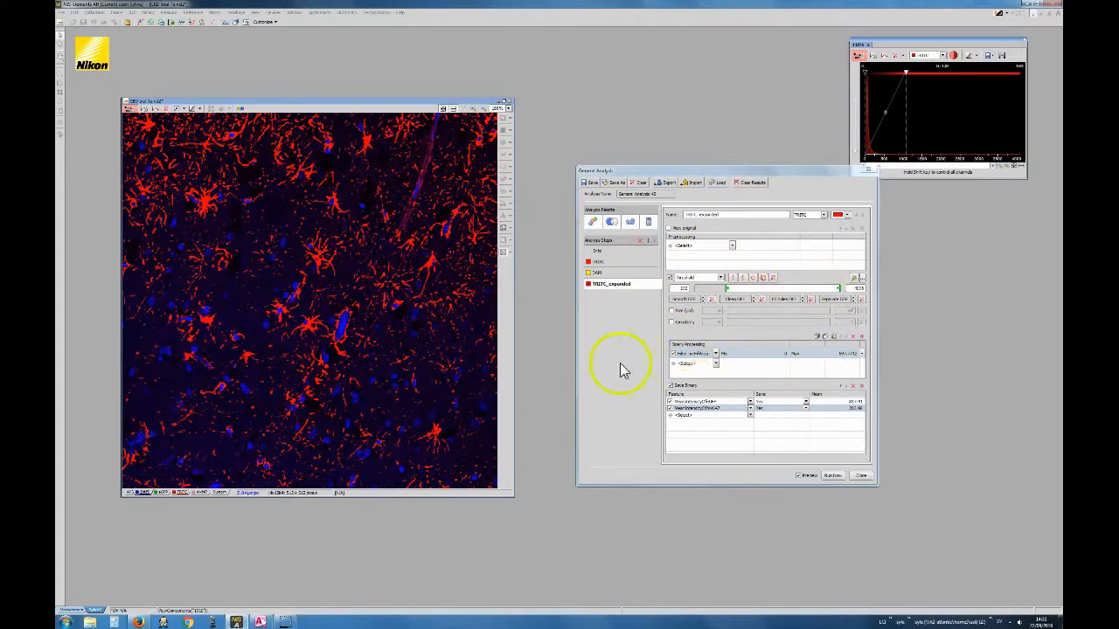
pyautogui.click(716, 364)
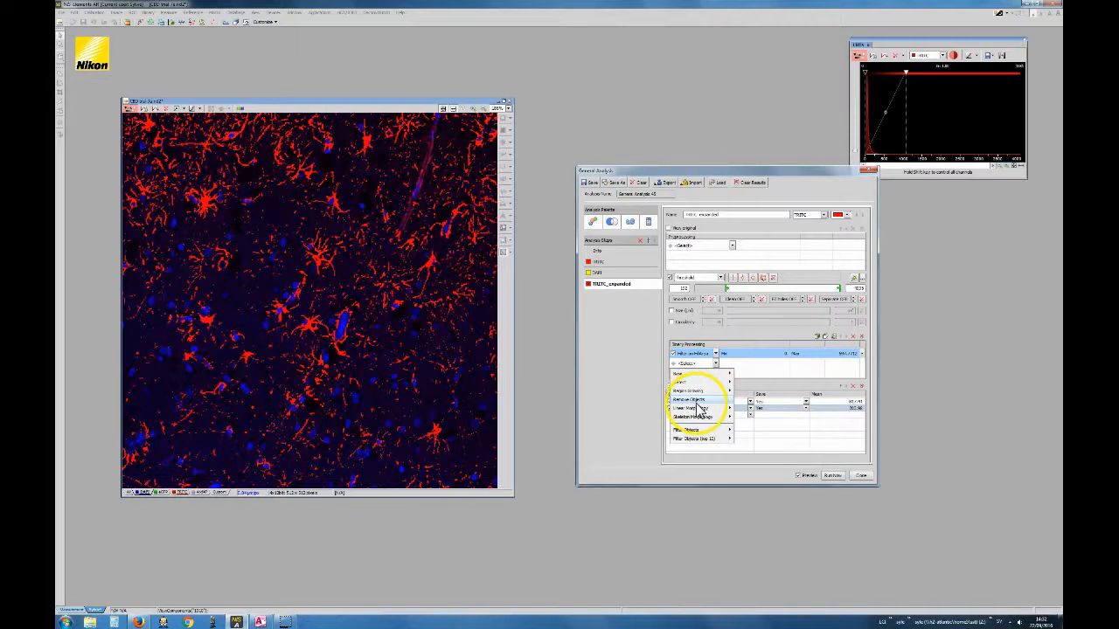
pyautogui.moveTo(698, 375)
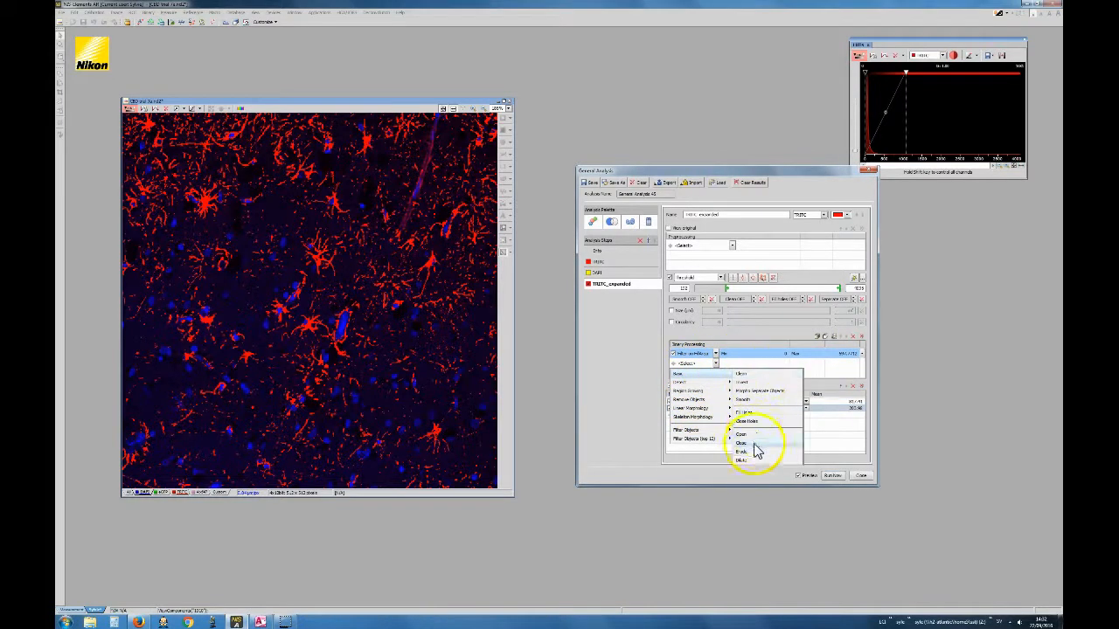
pyautogui.click(742, 460)
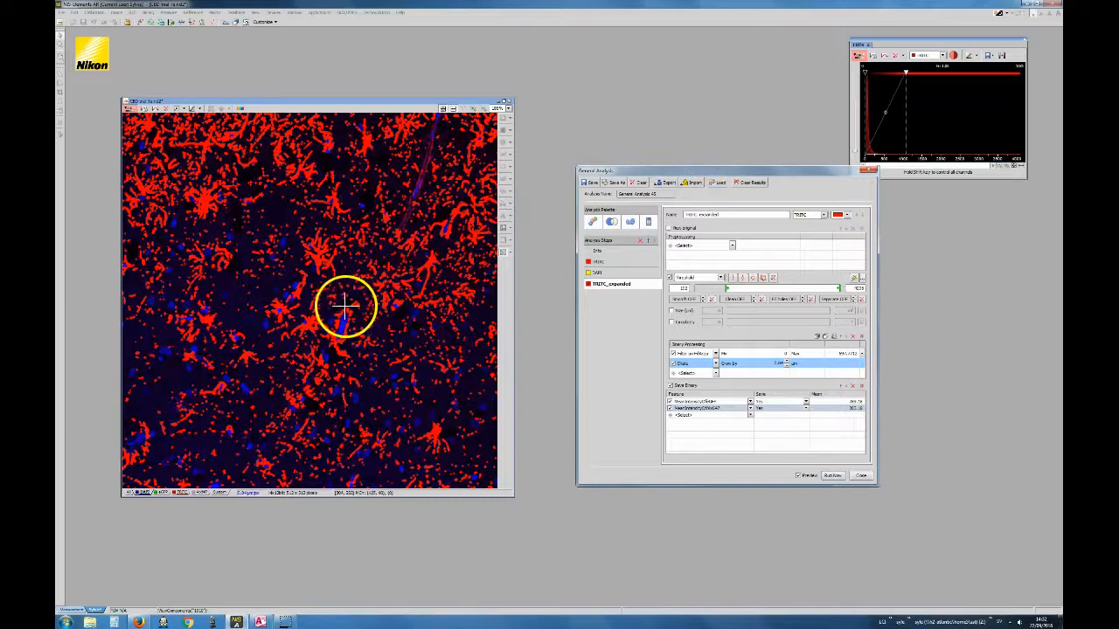
# Display only the TRITC channel and compare the TRITC_expanded binary with the Dilate operation disabled and enabled
pyautogui.click(182, 494)
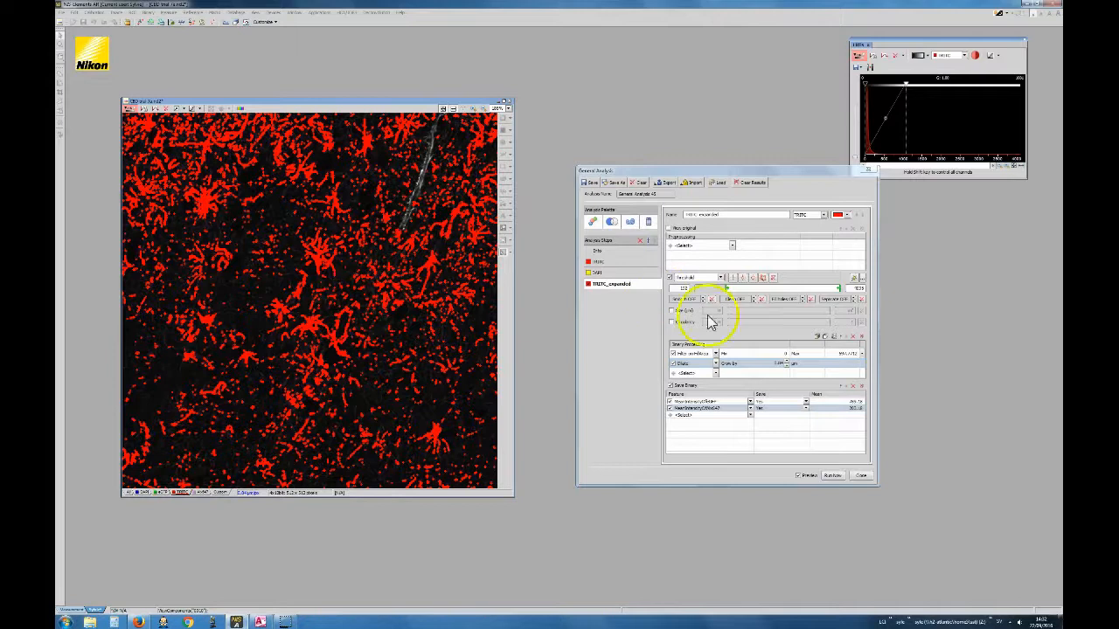
pyautogui.click(674, 365)
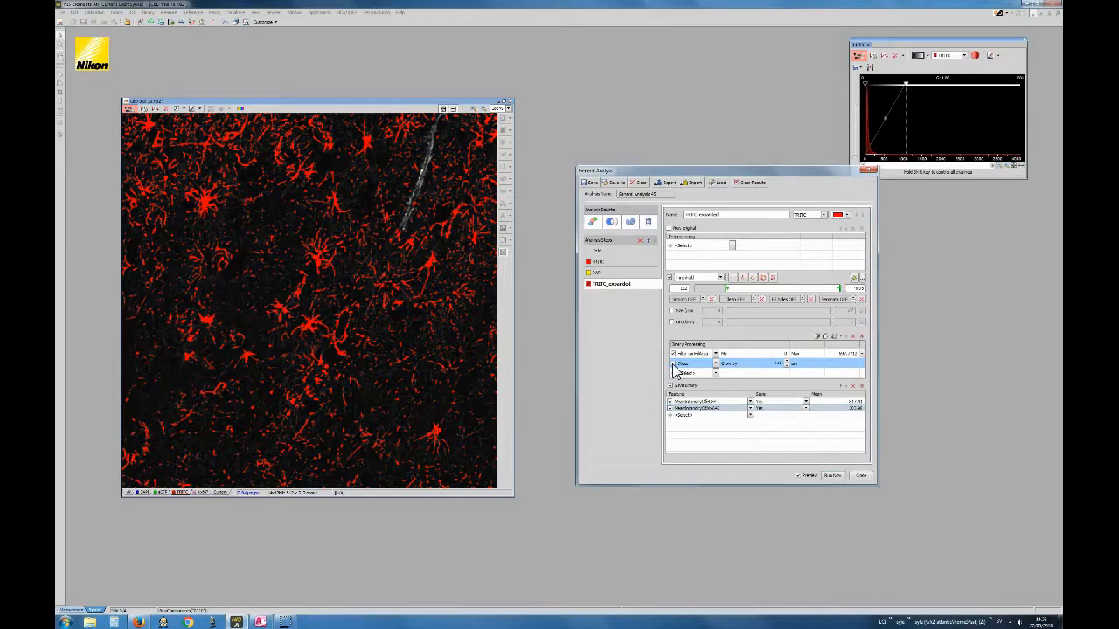
pyautogui.click(674, 364)
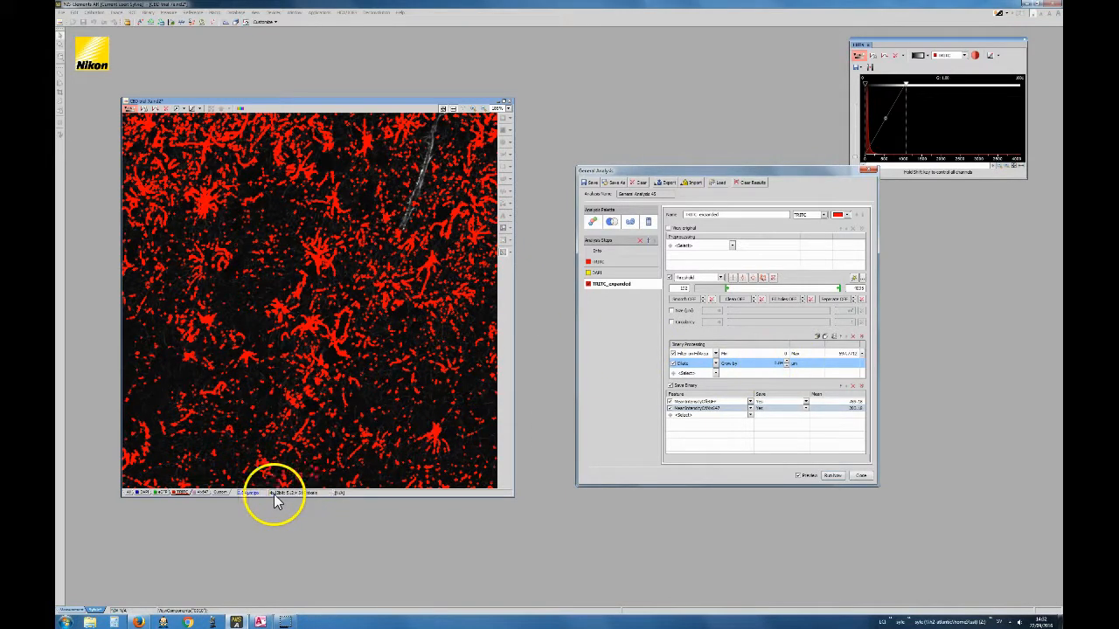
# Increase the Dilate growth distance by one increment and display only the DAPI channel
pyautogui.click(786, 361)
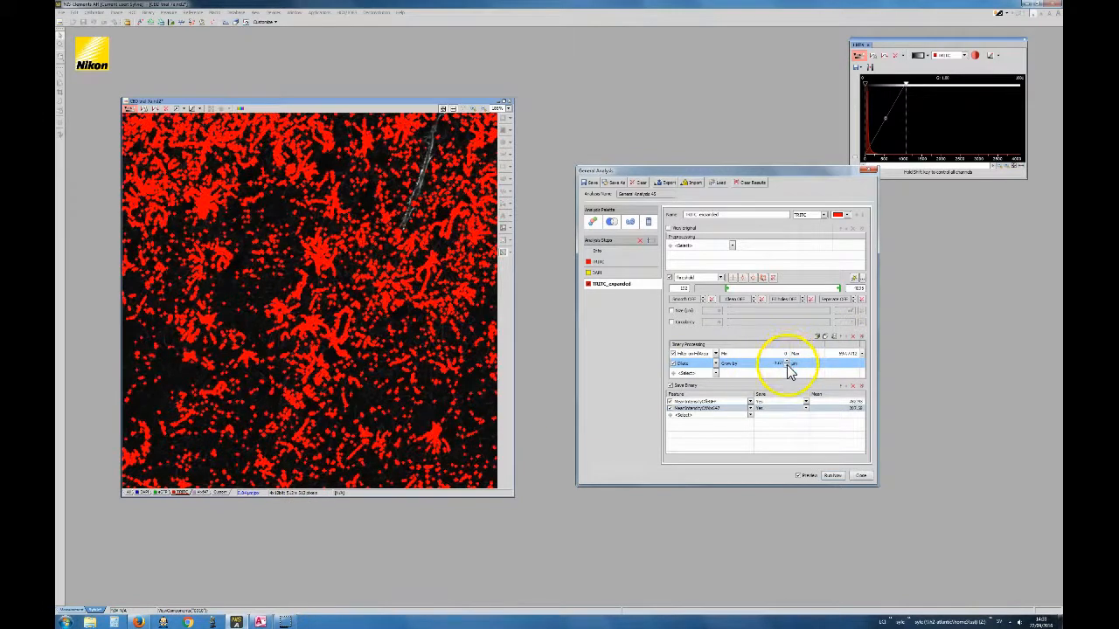
pyautogui.click(789, 367)
pyautogui.click(789, 360)
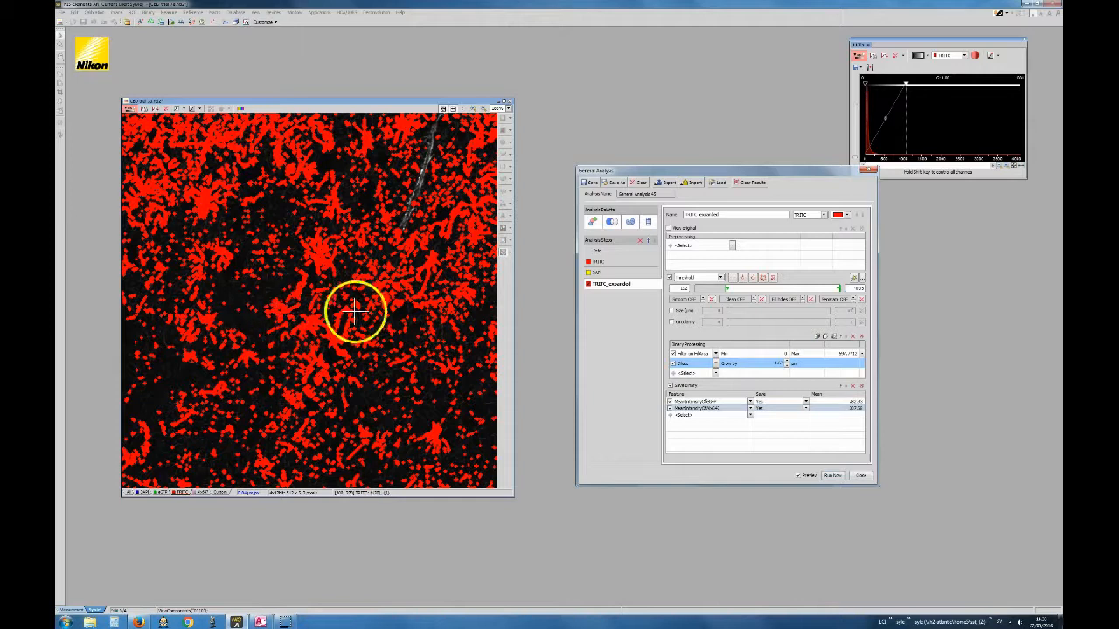
pyautogui.click(144, 493)
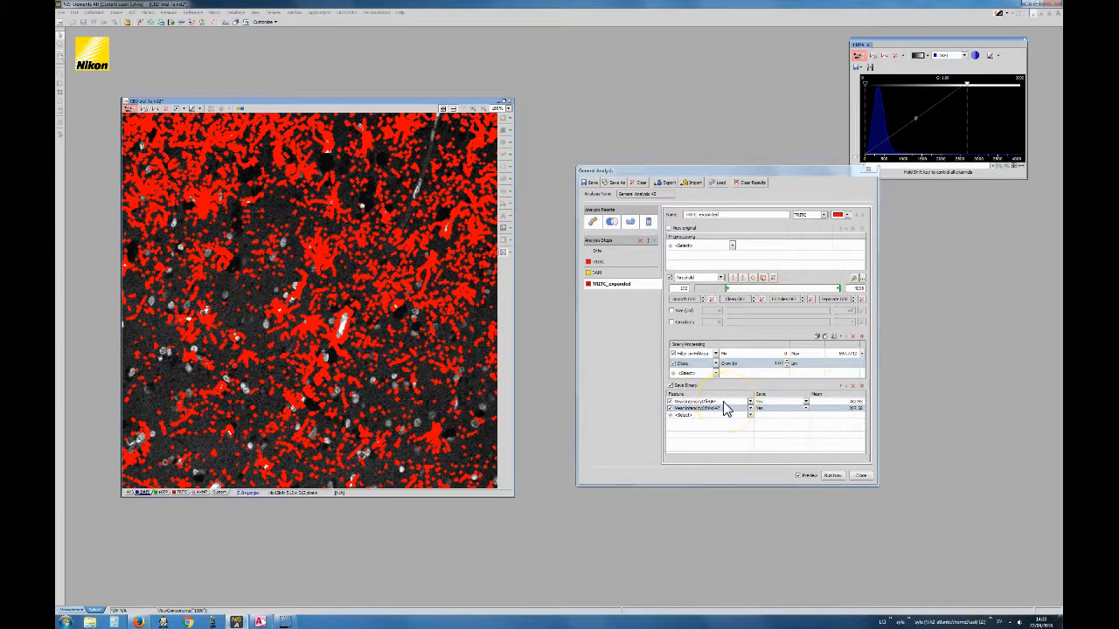
# Delete both mean intensity measurements from the TRITC_expanded step
pyautogui.click(778, 404)
pyautogui.click(854, 386)
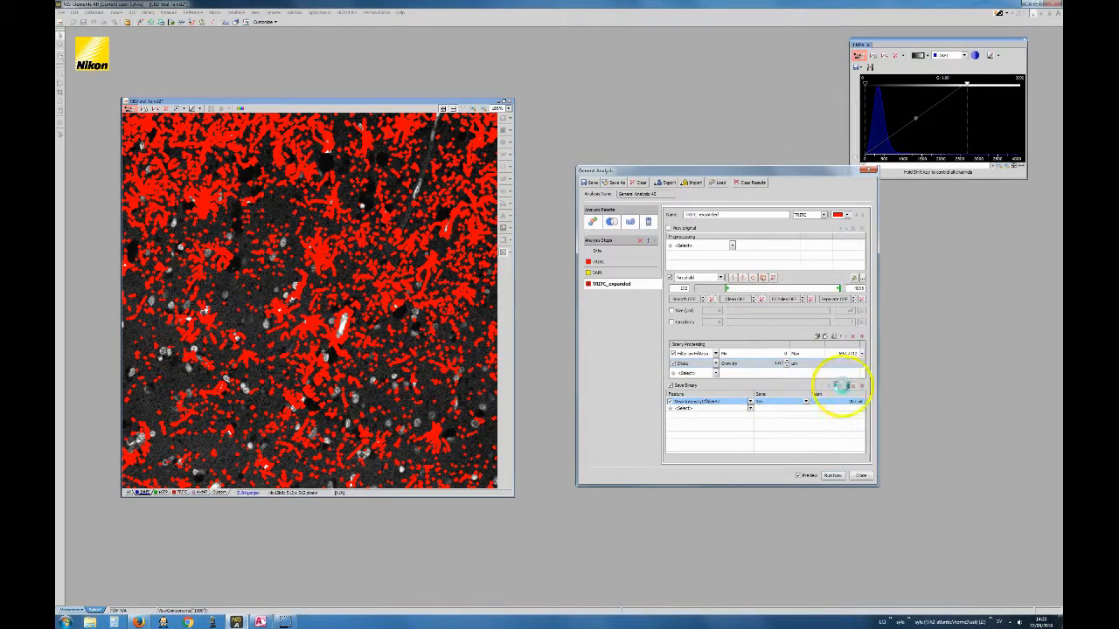
pyautogui.click(854, 386)
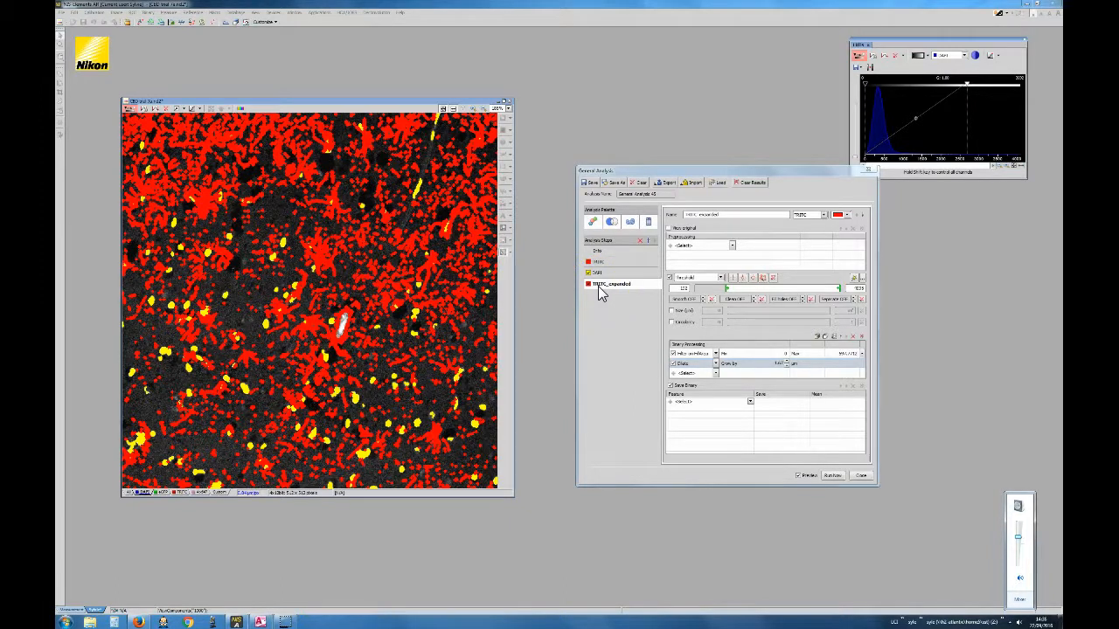
# Add a binary operation step named Combined with the expression TRITC_expanded HAVING DAPI
pyautogui.click(612, 222)
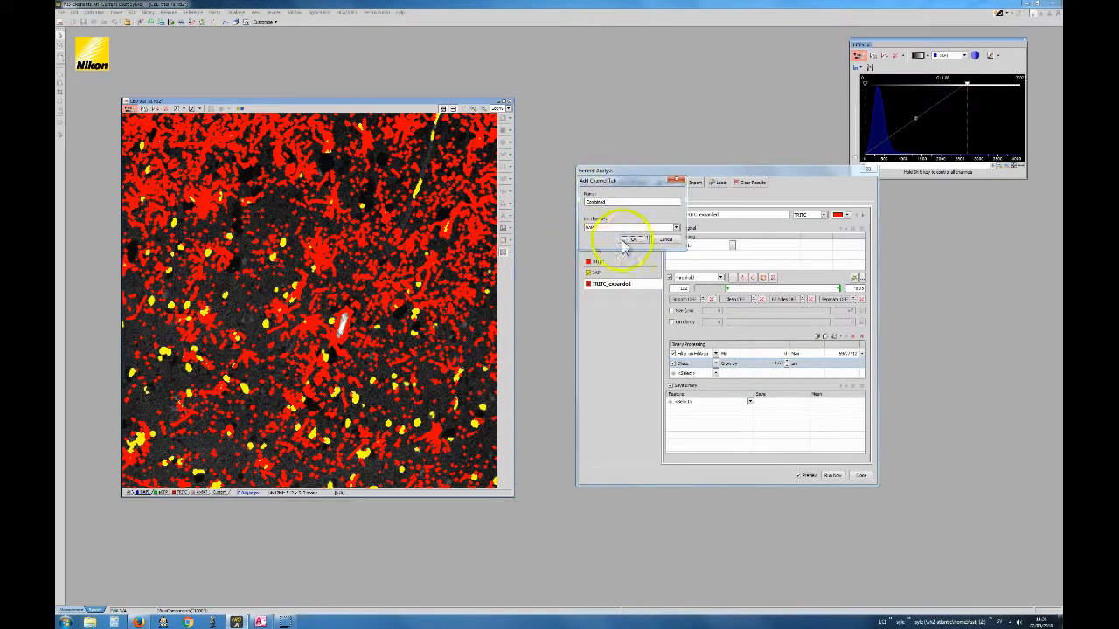
pyautogui.click(637, 239)
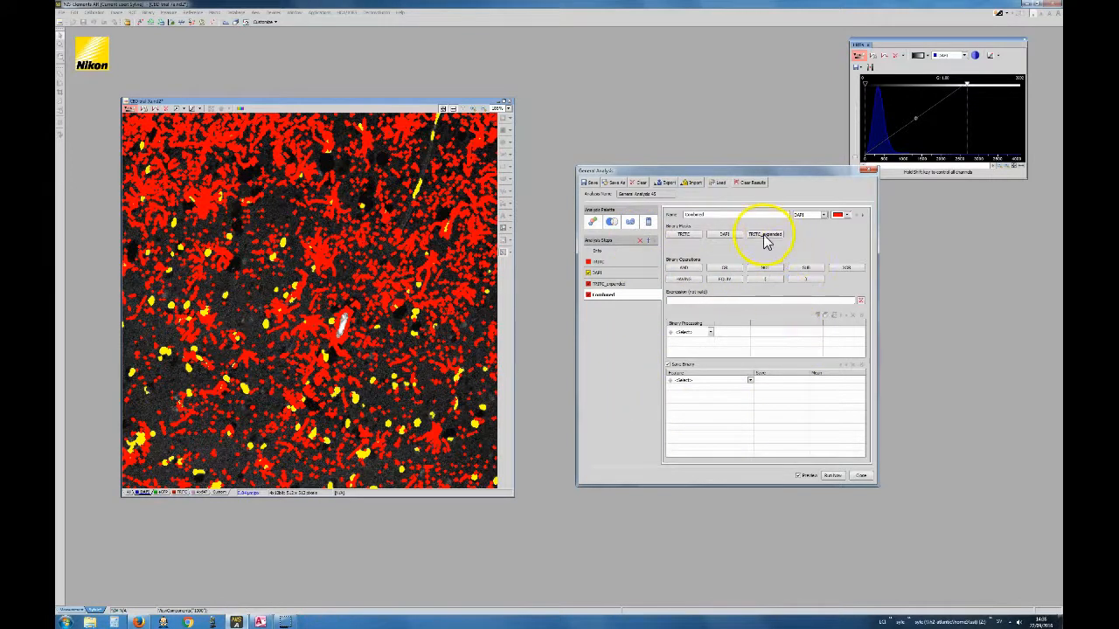
pyautogui.click(765, 236)
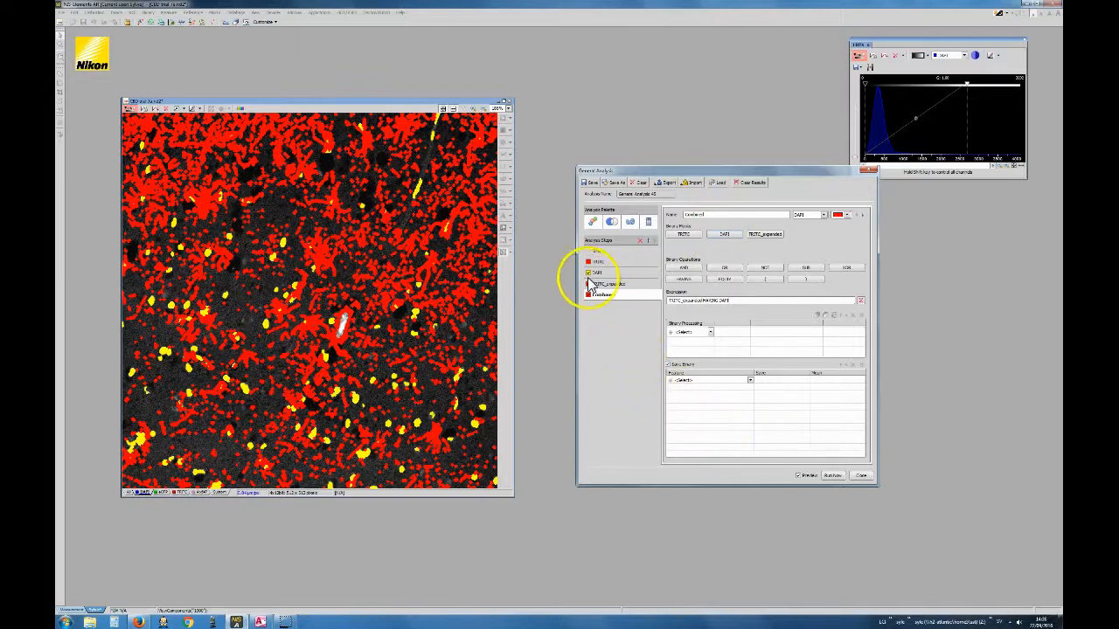
# Hide the DAPI overlay and toggle the TRITC_expanded overlay to compare it with the Combined result
pyautogui.click(588, 272)
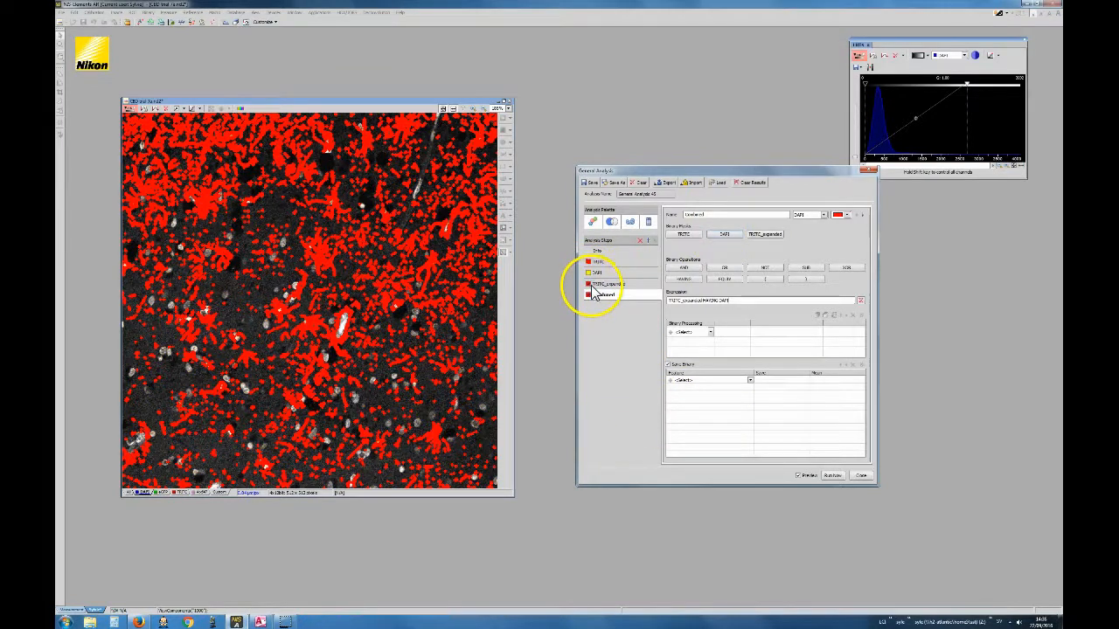
pyautogui.click(588, 284)
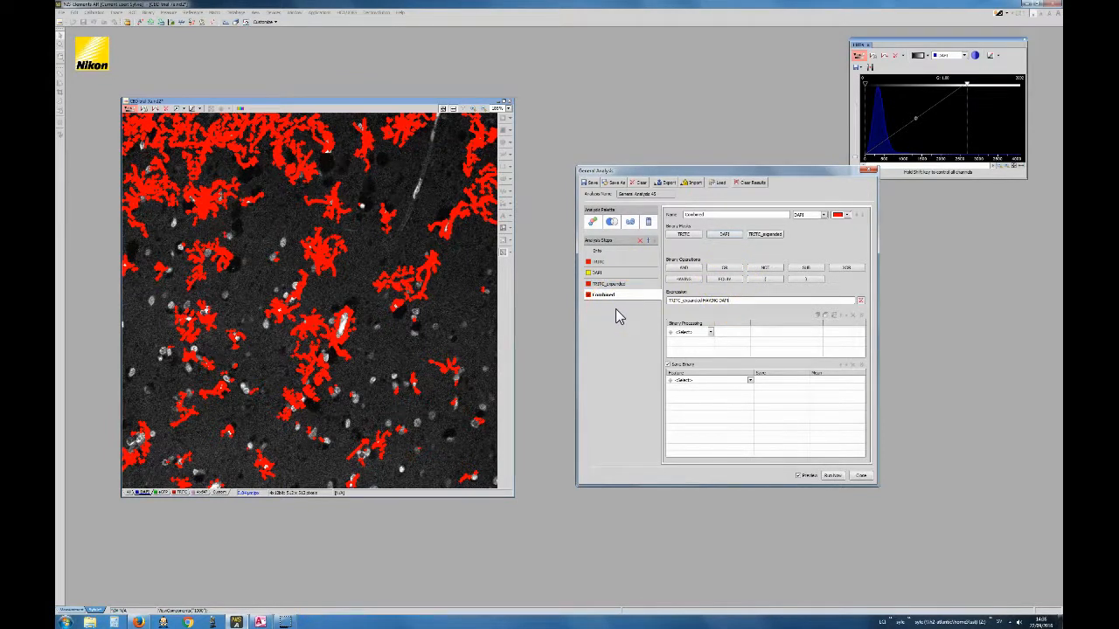
pyautogui.click(587, 287)
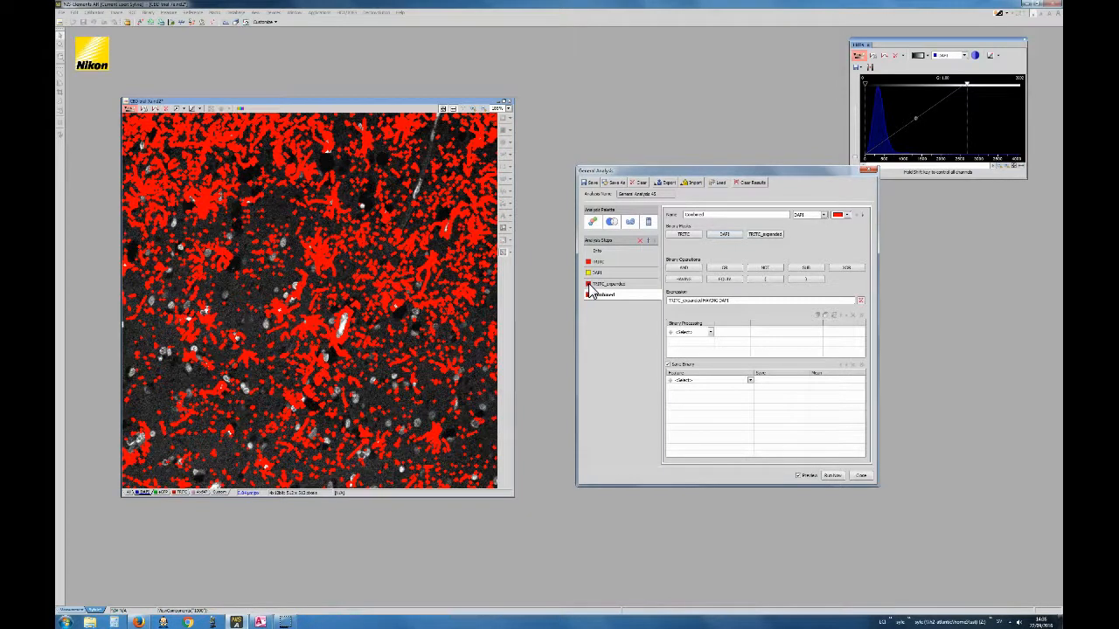
pyautogui.click(588, 285)
pyautogui.click(610, 299)
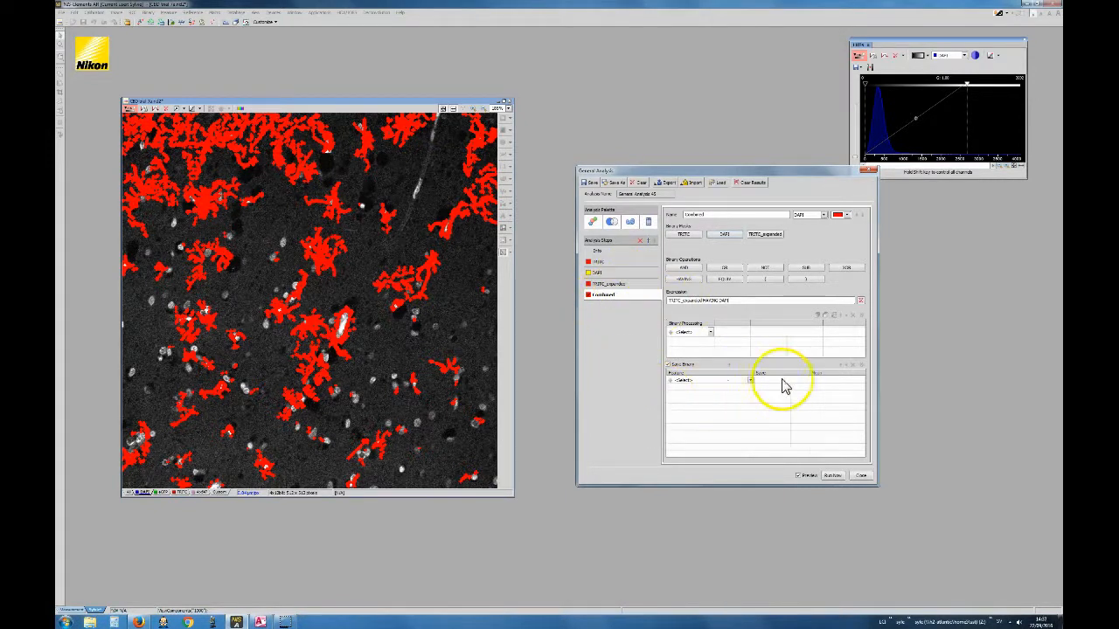
# Add object mean intensity measurements for the eGFP and 647 channels to the Combined step
pyautogui.click(750, 381)
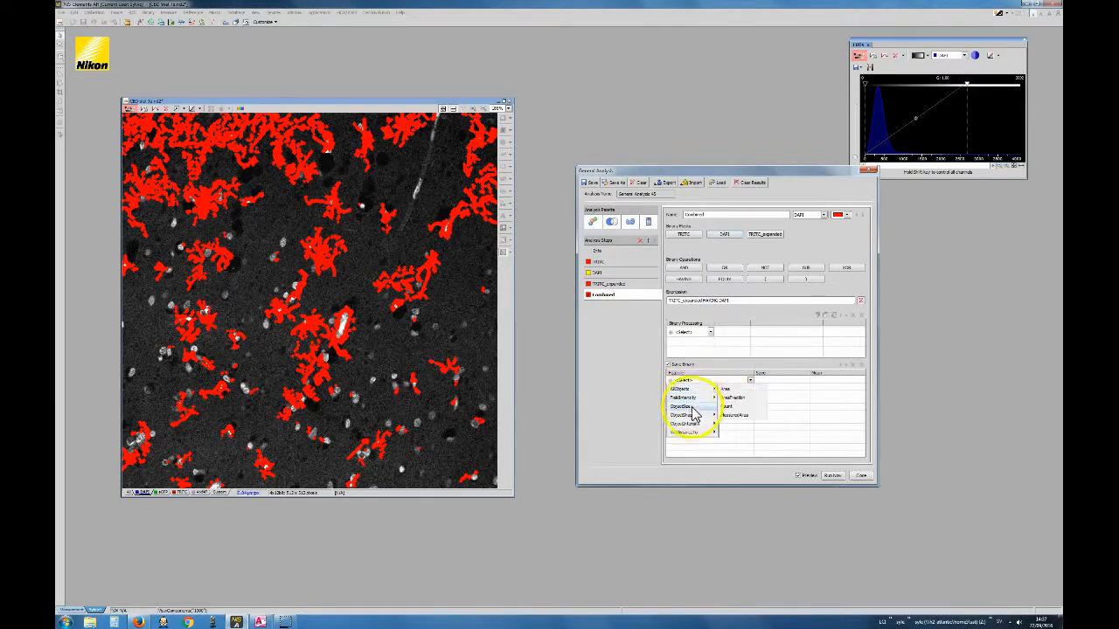
pyautogui.moveTo(695, 424)
pyautogui.moveTo(737, 426)
pyautogui.click(791, 433)
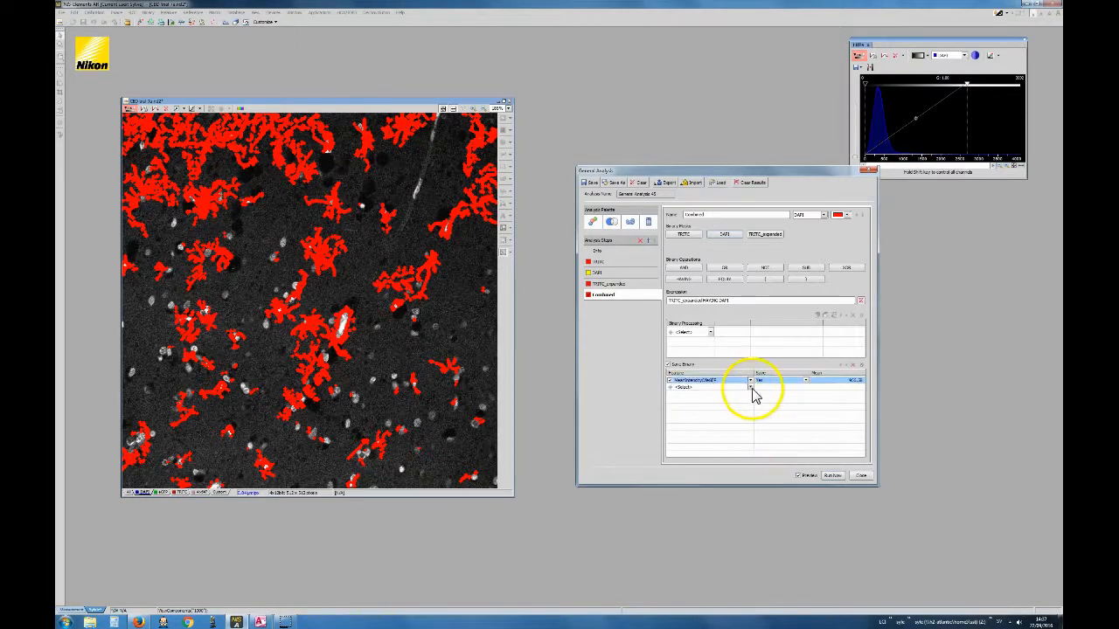
pyautogui.click(749, 388)
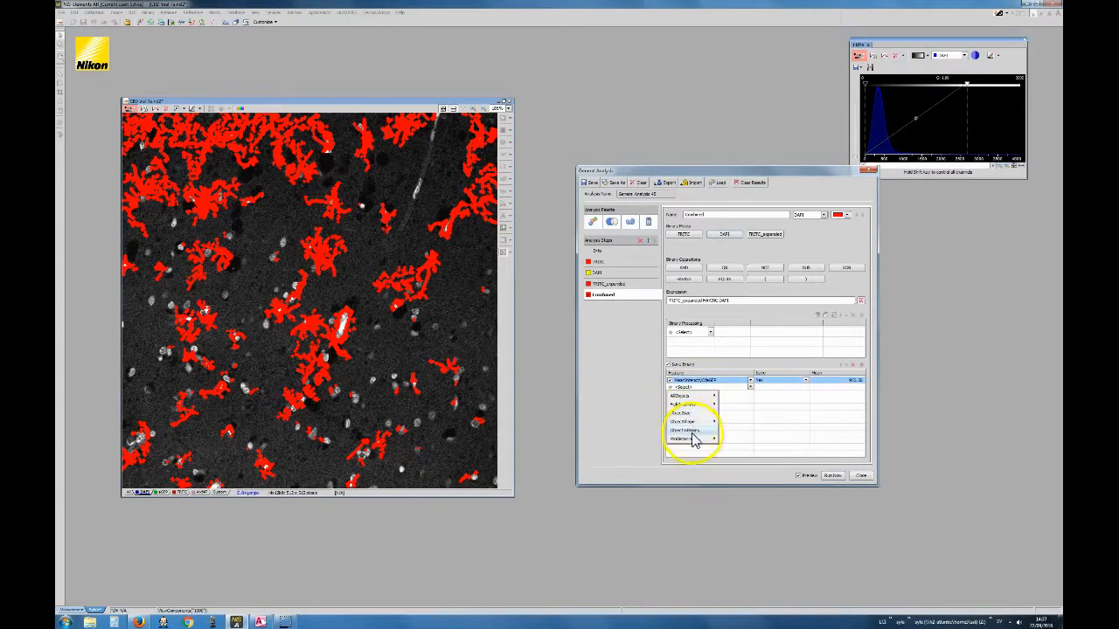
pyautogui.moveTo(695, 429)
pyautogui.moveTo(732, 437)
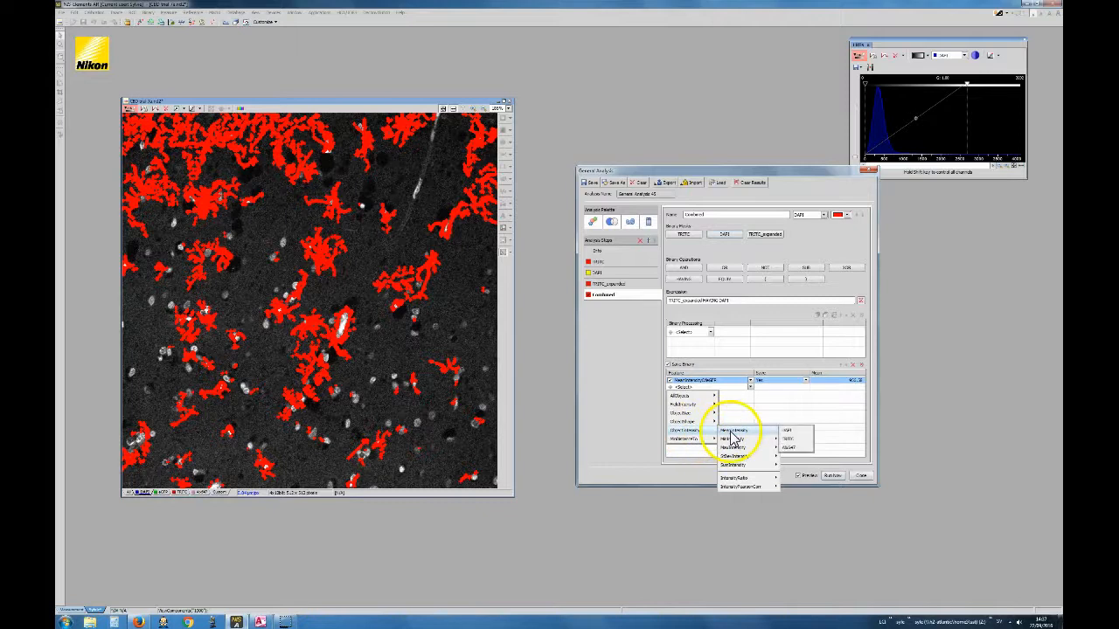
pyautogui.click(791, 448)
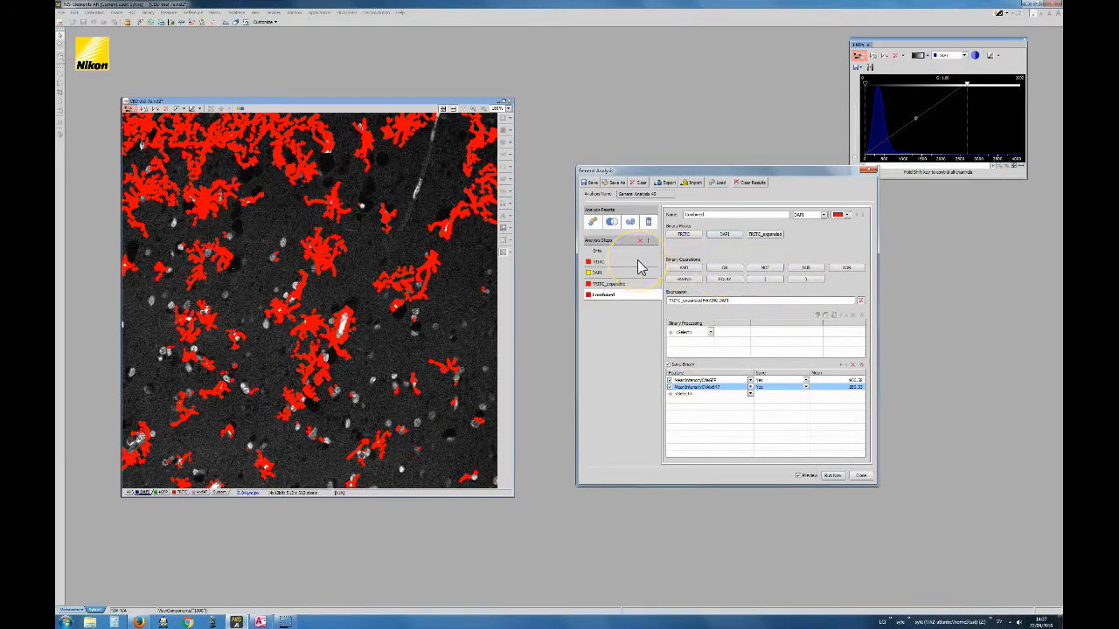
# Review the TRITC, DAPI, TRITC_expanded and Combined binary overlays in turn, ending with only the Combined result displayed
pyautogui.click(588, 295)
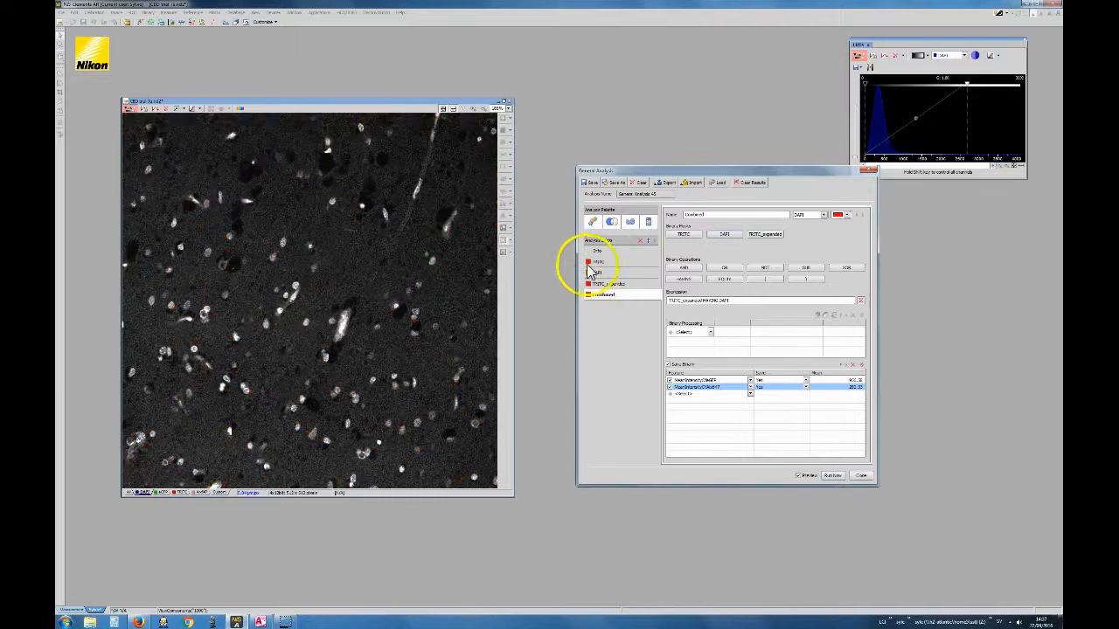
pyautogui.click(588, 262)
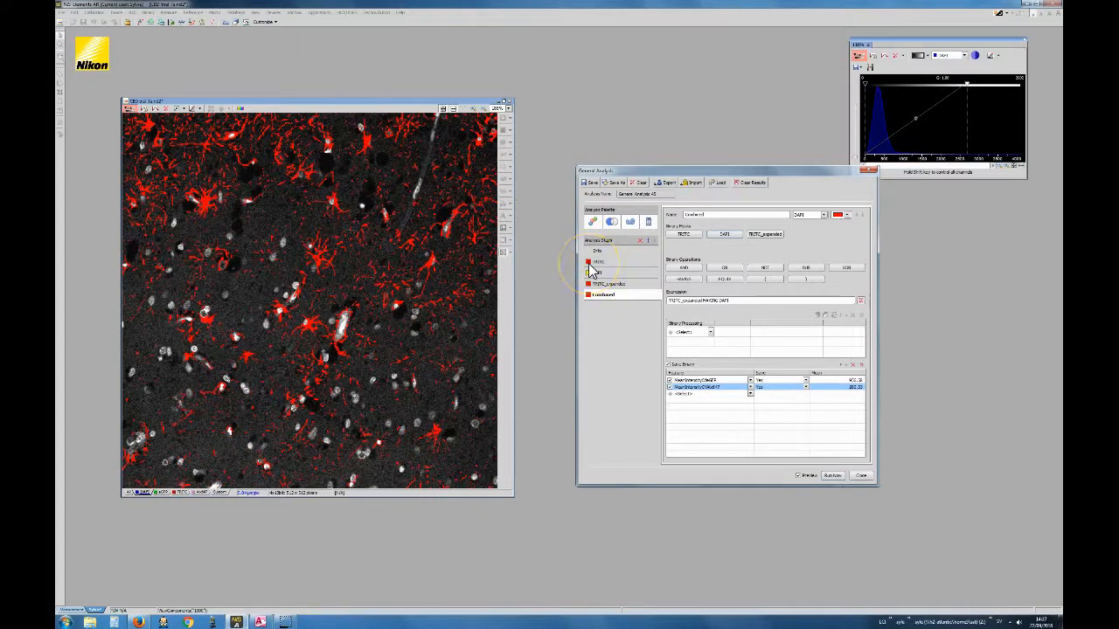
pyautogui.click(589, 272)
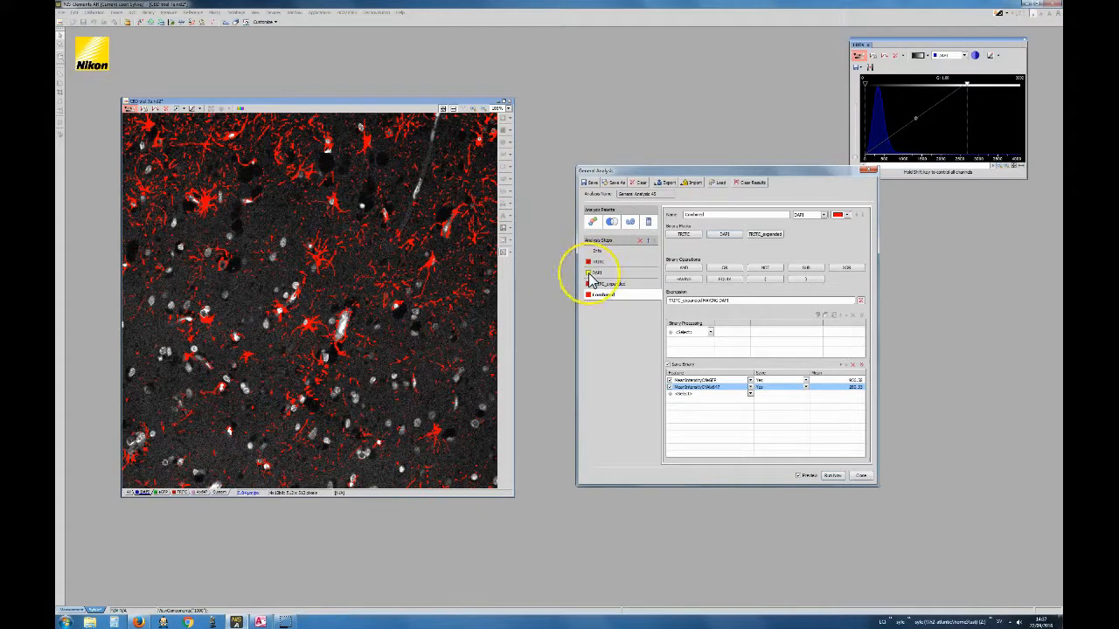
pyautogui.click(589, 271)
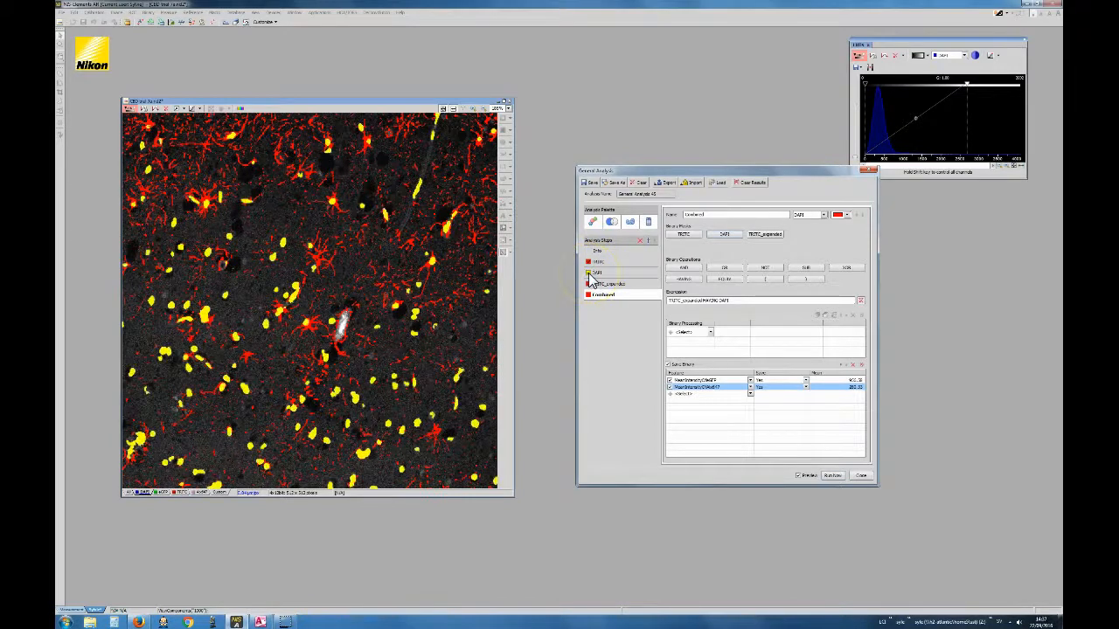
pyautogui.click(591, 275)
pyautogui.click(590, 288)
pyautogui.click(589, 288)
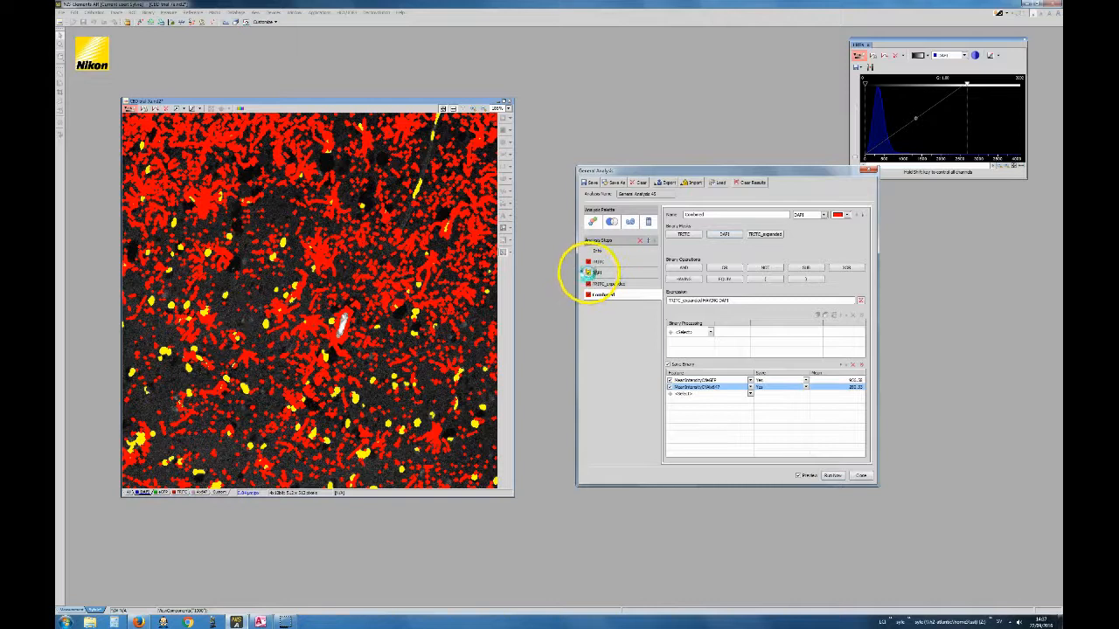
pyautogui.click(589, 271)
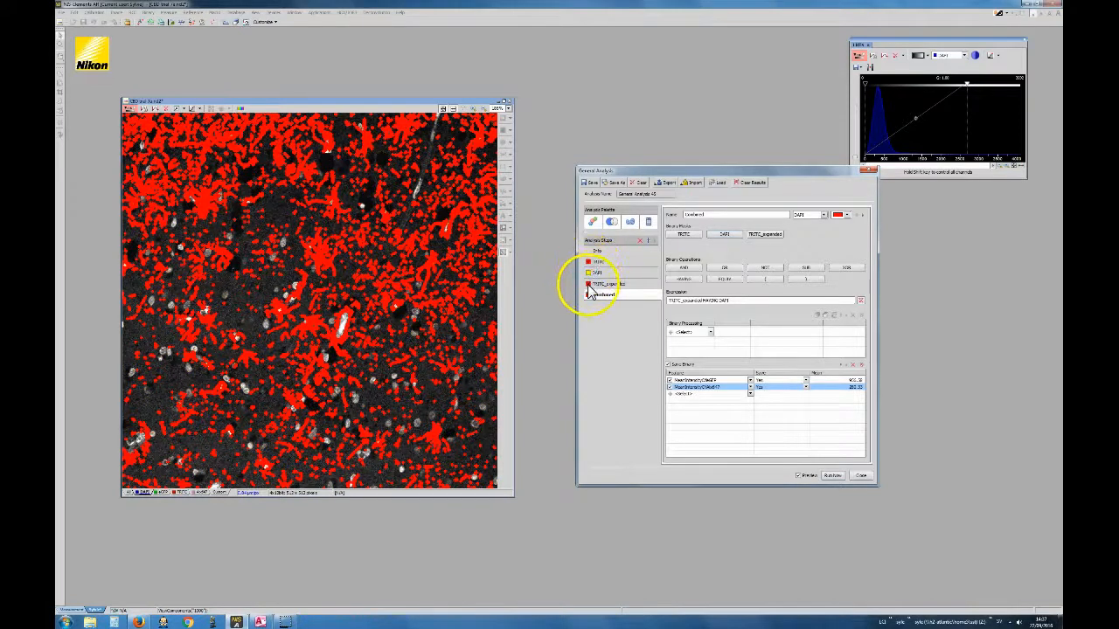
pyautogui.click(588, 285)
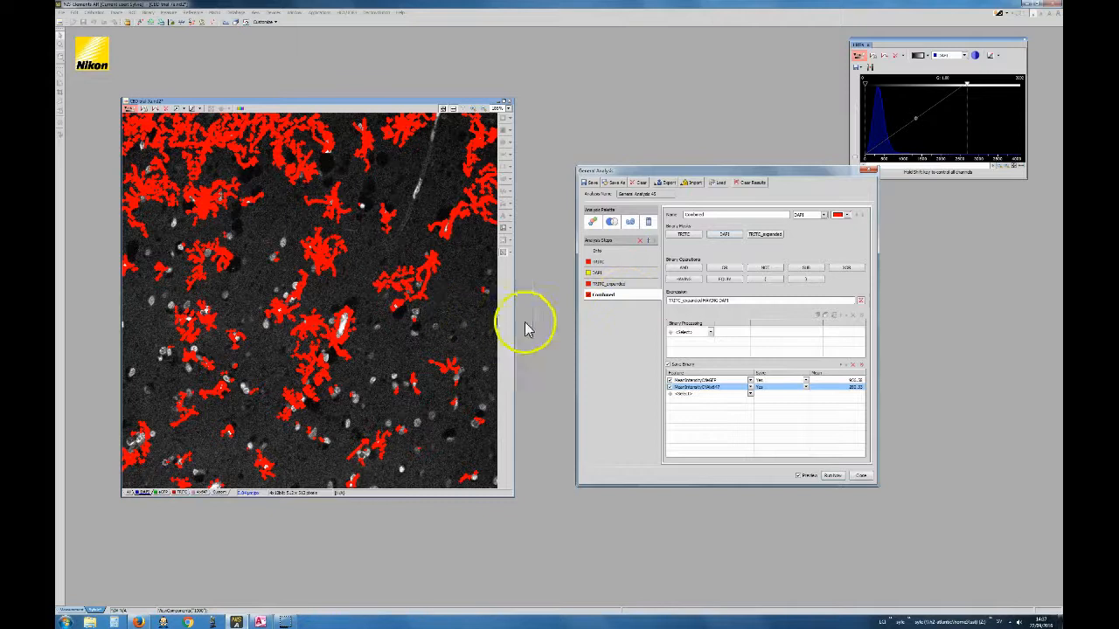
# Add an Erode operation to the Combined step's binary processing and increase its shrink distance by one increment
pyautogui.click(710, 333)
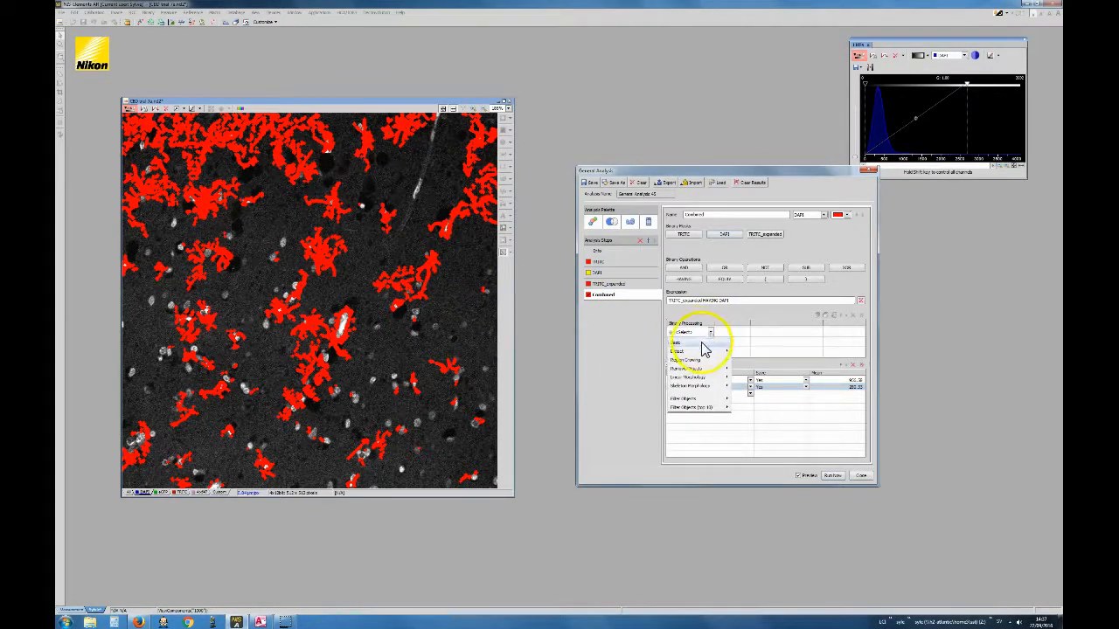
pyautogui.moveTo(704, 342)
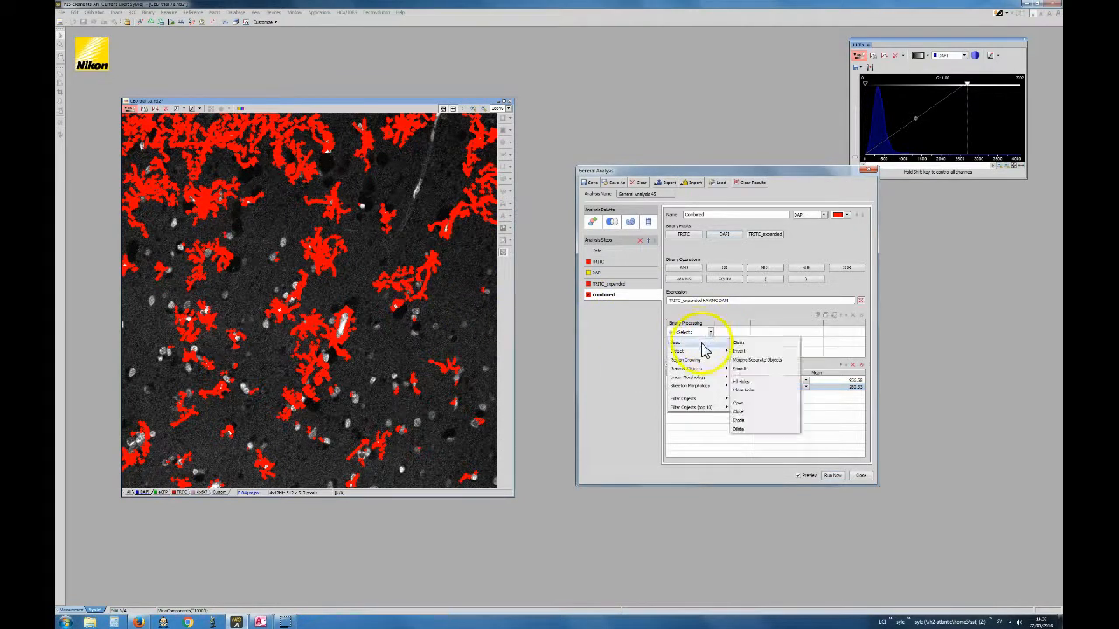
pyautogui.click(741, 423)
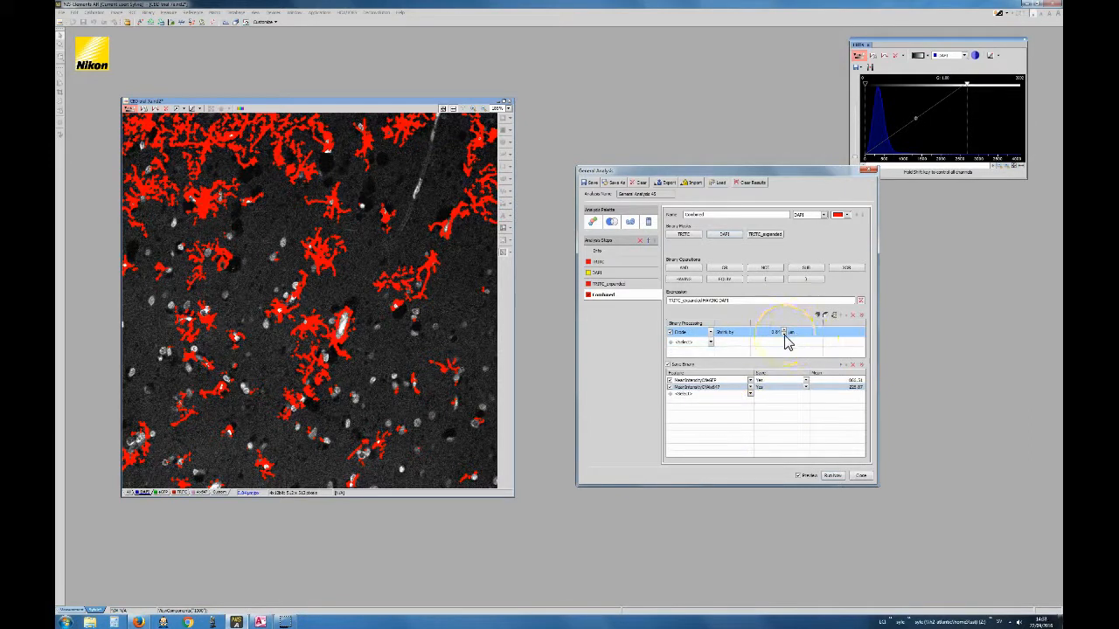
pyautogui.click(785, 333)
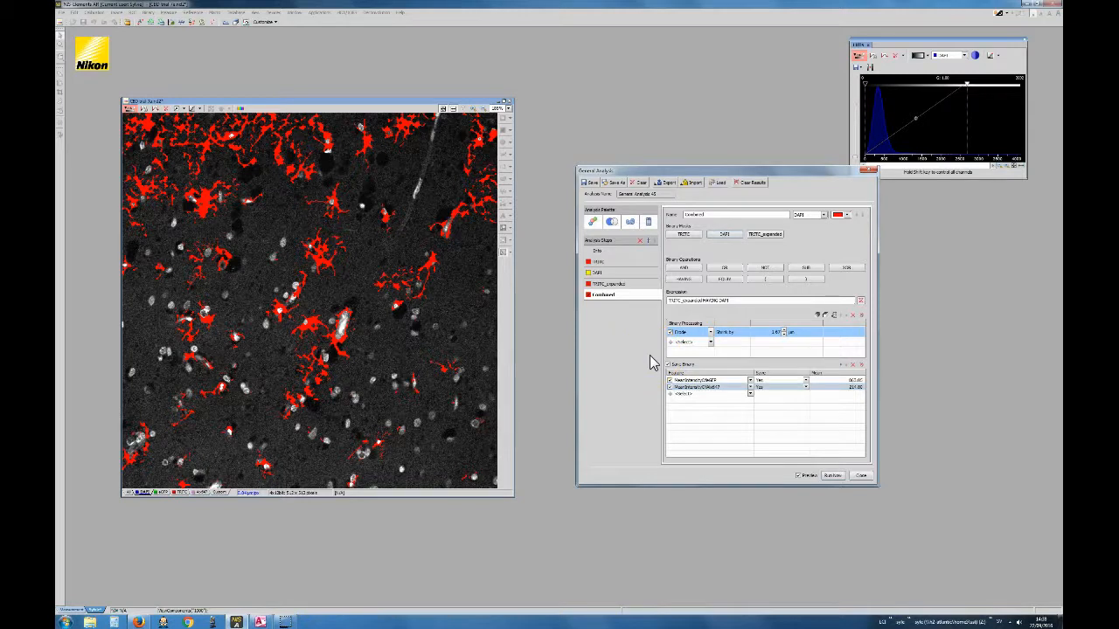
# View the Combined overlay over the eGFP channel and over the 647 channel
pyautogui.click(162, 493)
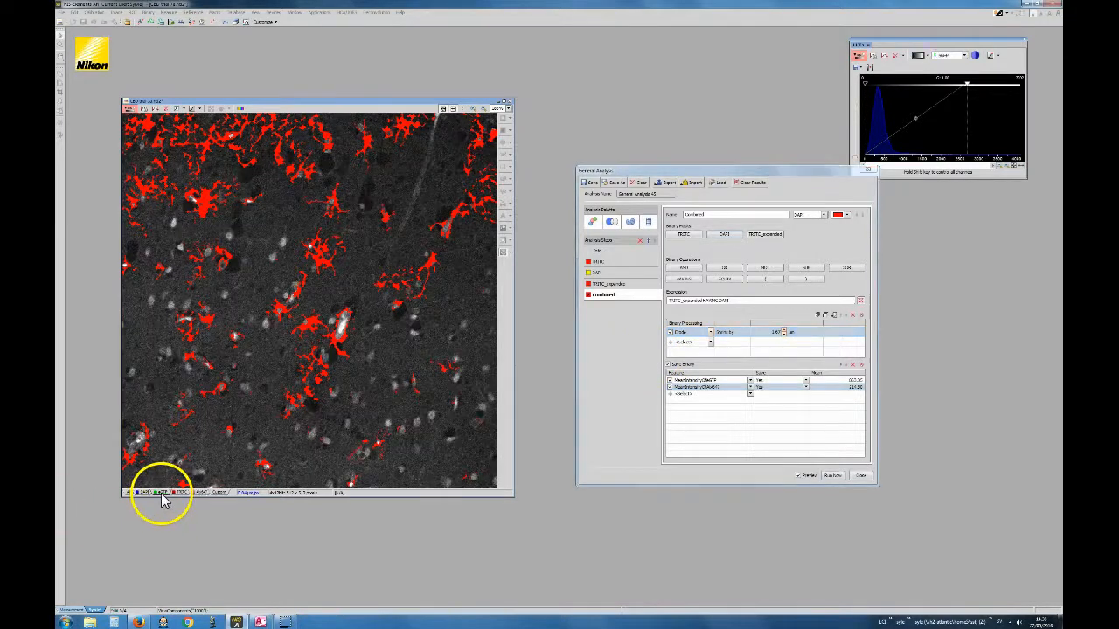
pyautogui.click(201, 493)
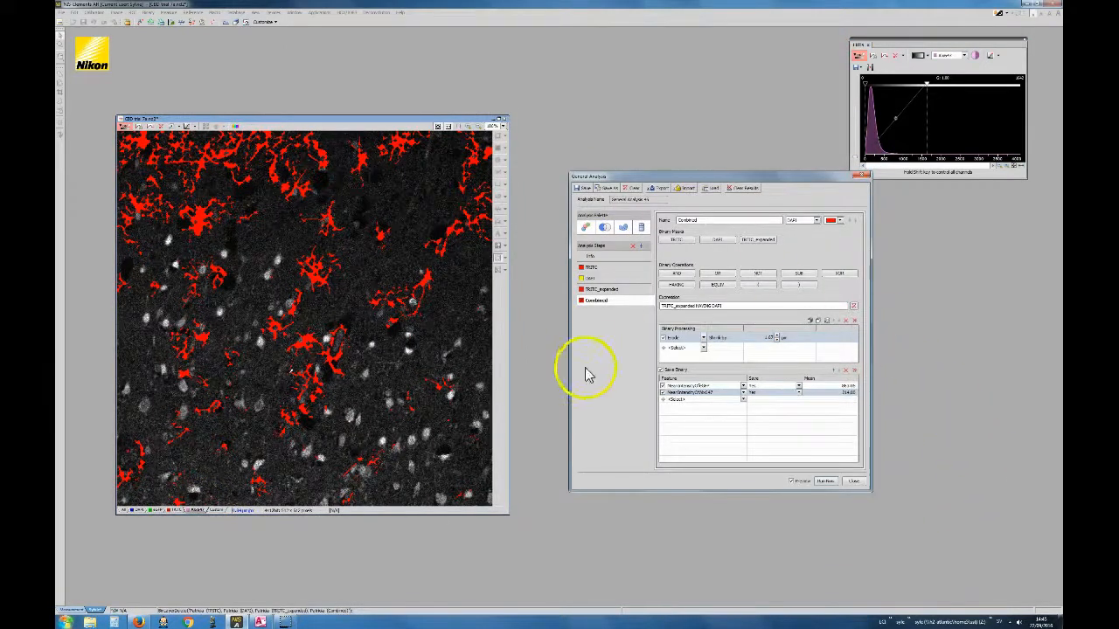
# Save the analysis under its current name and export the recipe, overwriting the existing "astrocyte green and FR intensity" .ga file
pyautogui.click(584, 189)
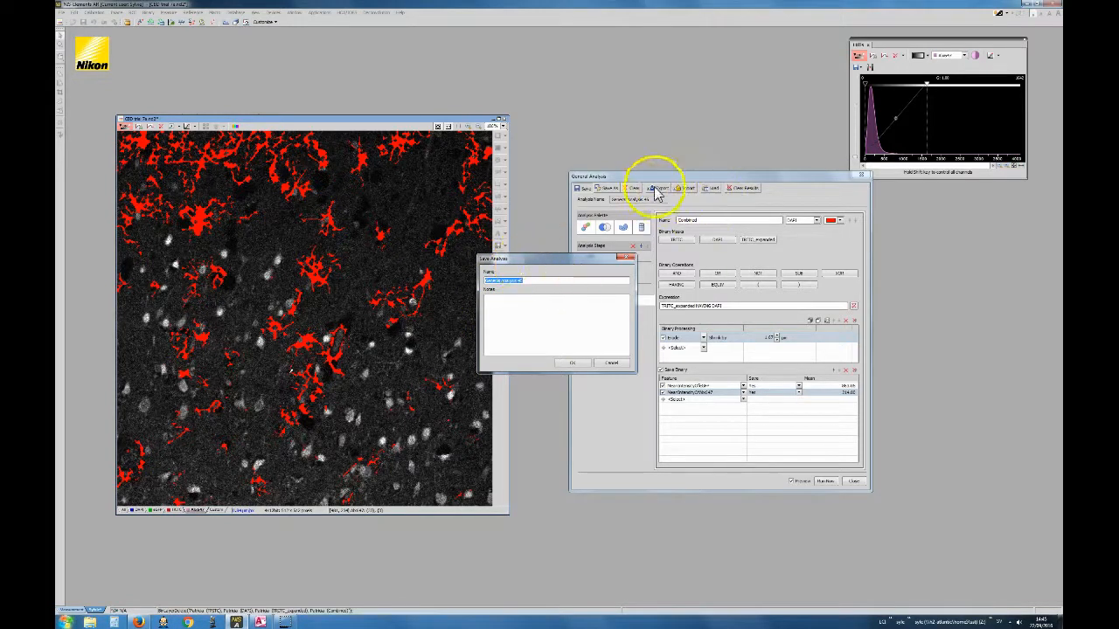
pyautogui.click(580, 365)
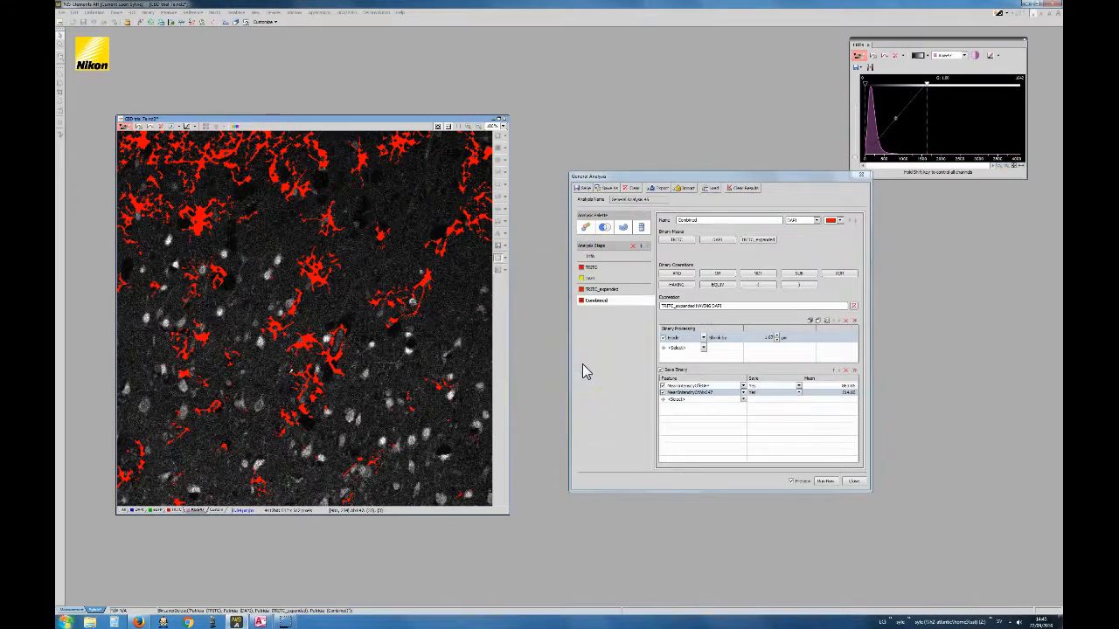
pyautogui.click(661, 190)
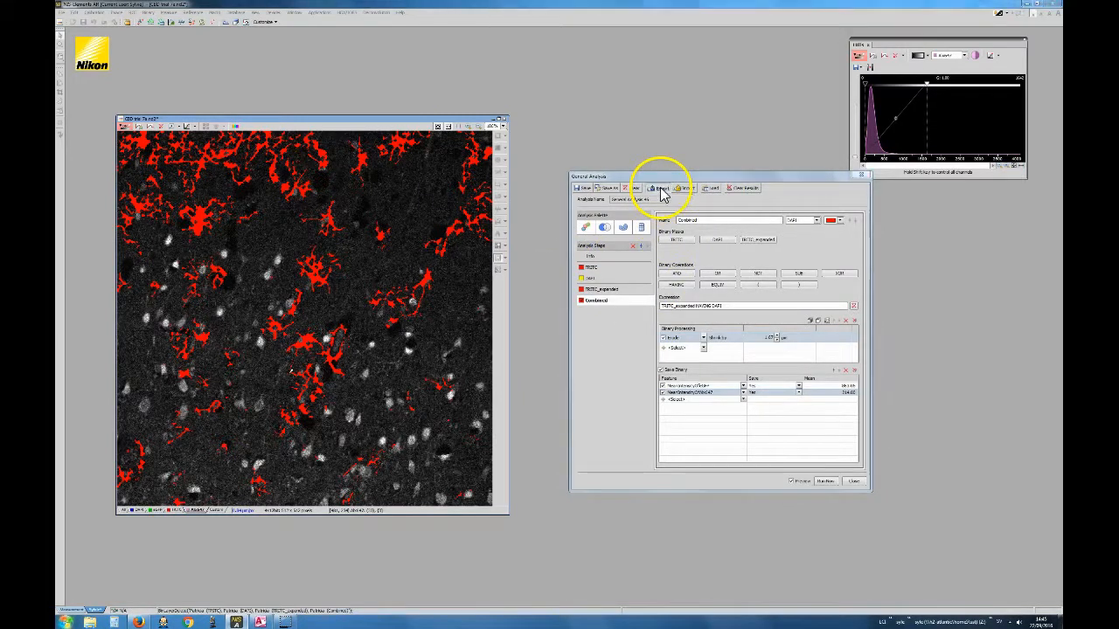
pyautogui.click(671, 336)
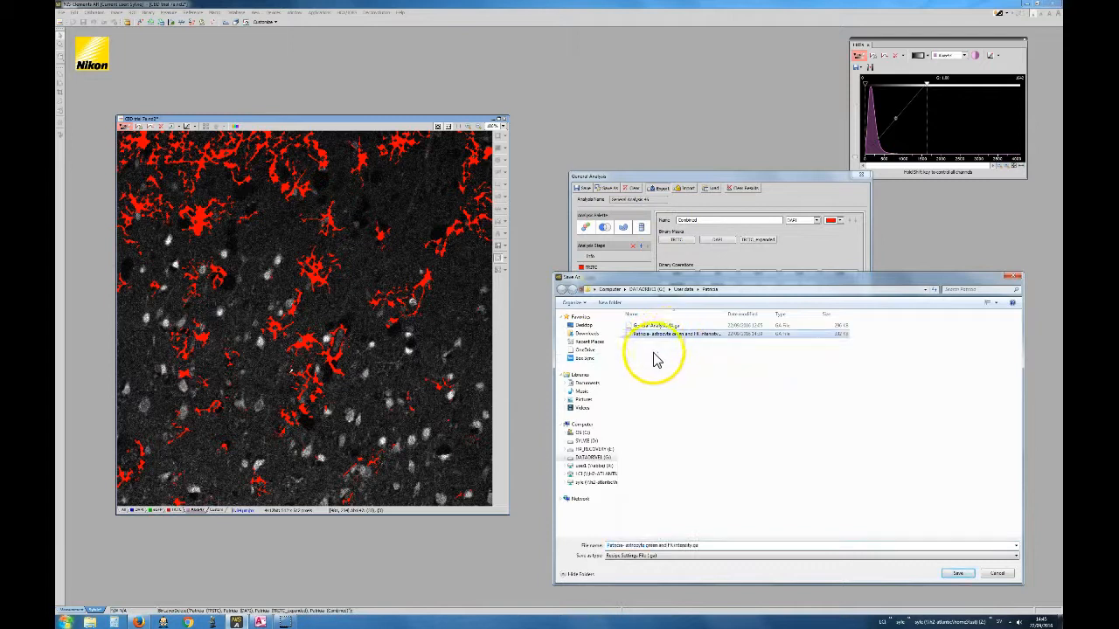
pyautogui.click(615, 546)
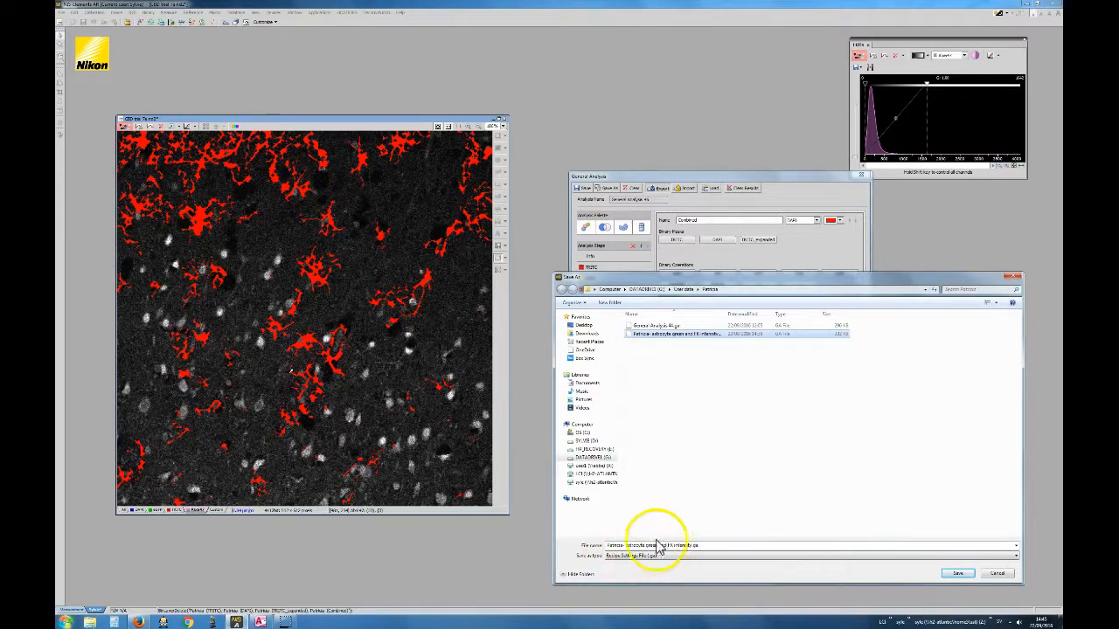
pyautogui.click(959, 575)
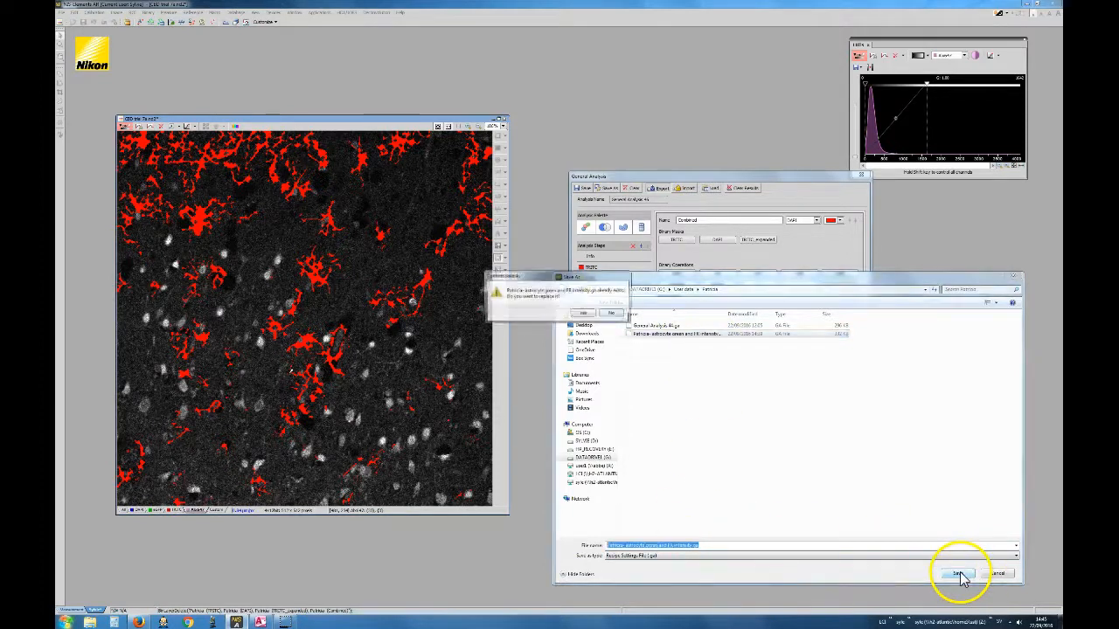
pyautogui.click(583, 316)
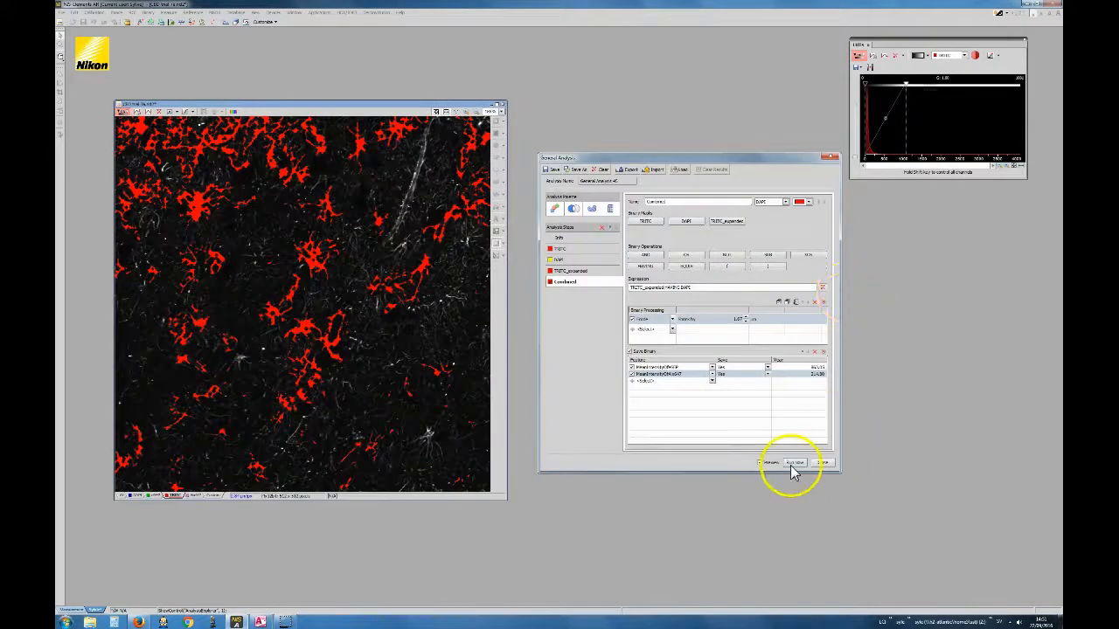
# Run the analysis on the open image and reposition the image window so it clears the measurement results
pyautogui.click(794, 464)
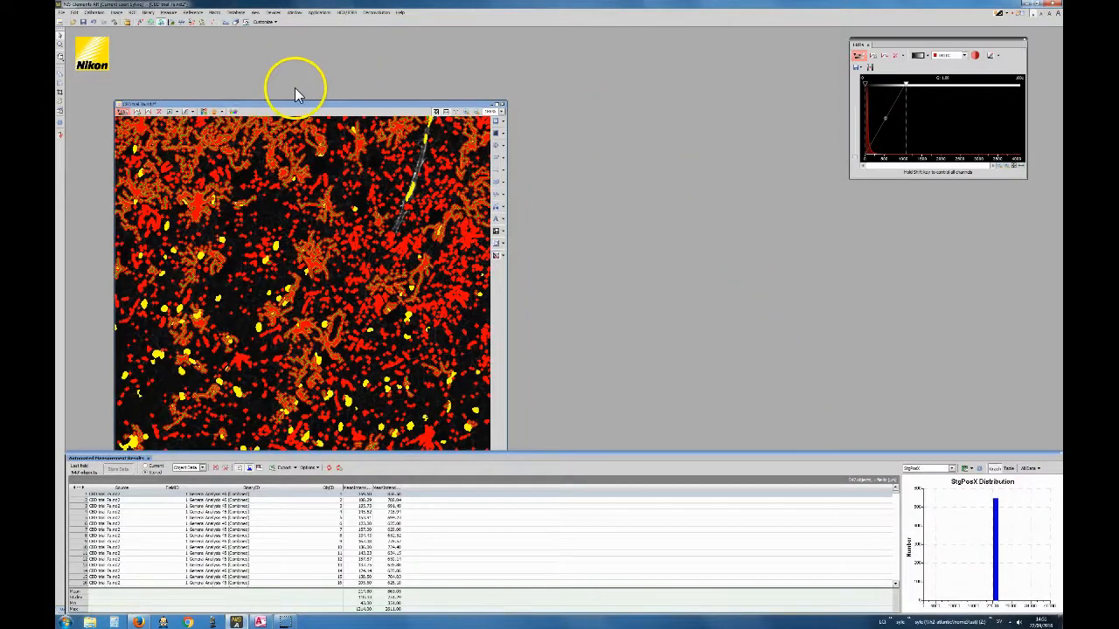
pyautogui.moveTo(319, 106); pyautogui.dragTo(319, 40)
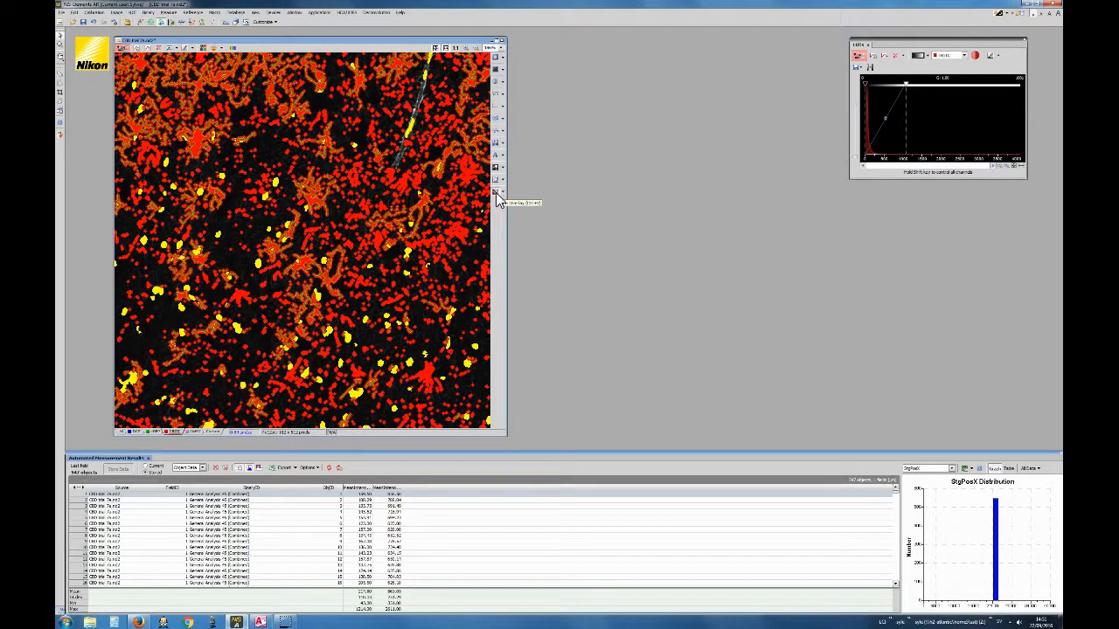
# Toggle the image's binary overlay and channel display modes to inspect the measured object outlines, restoring the colored binaries
pyautogui.click(499, 185)
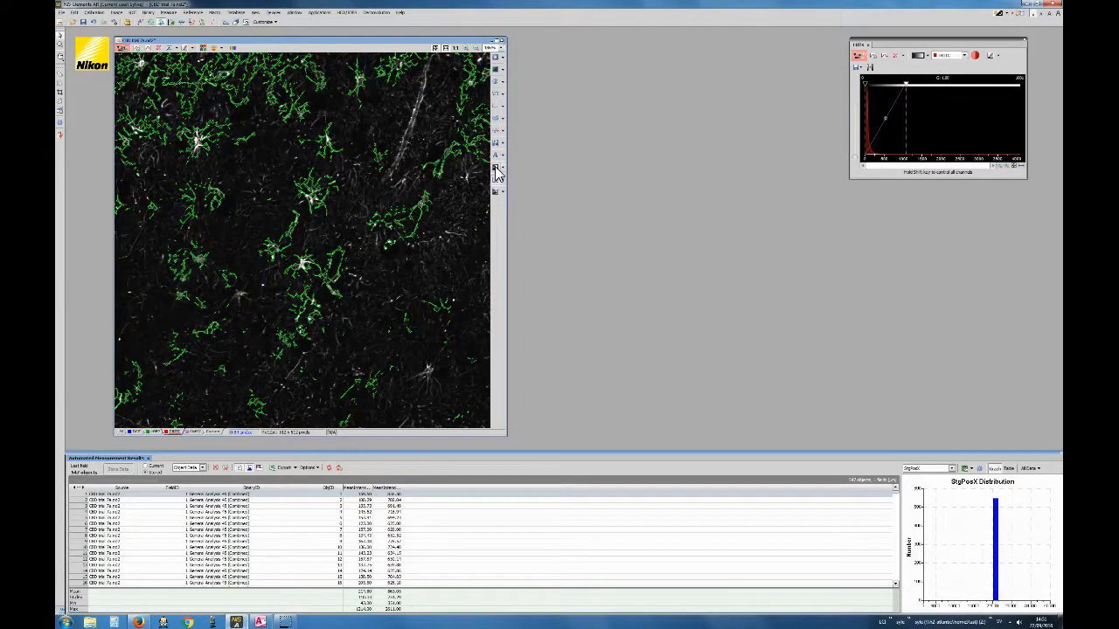
pyautogui.click(495, 170)
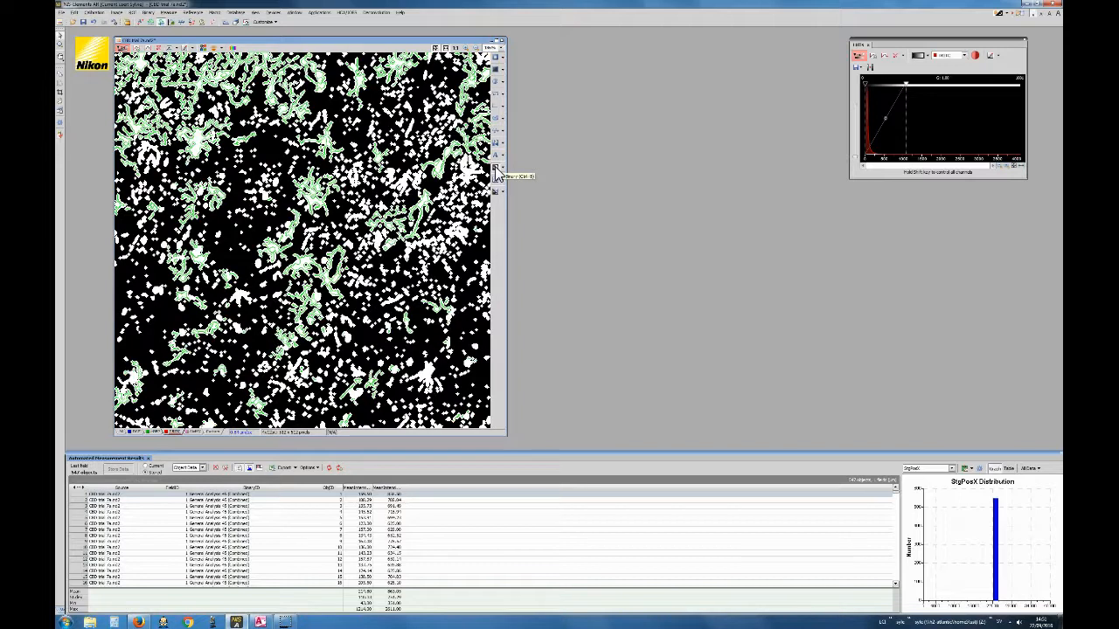
pyautogui.click(494, 190)
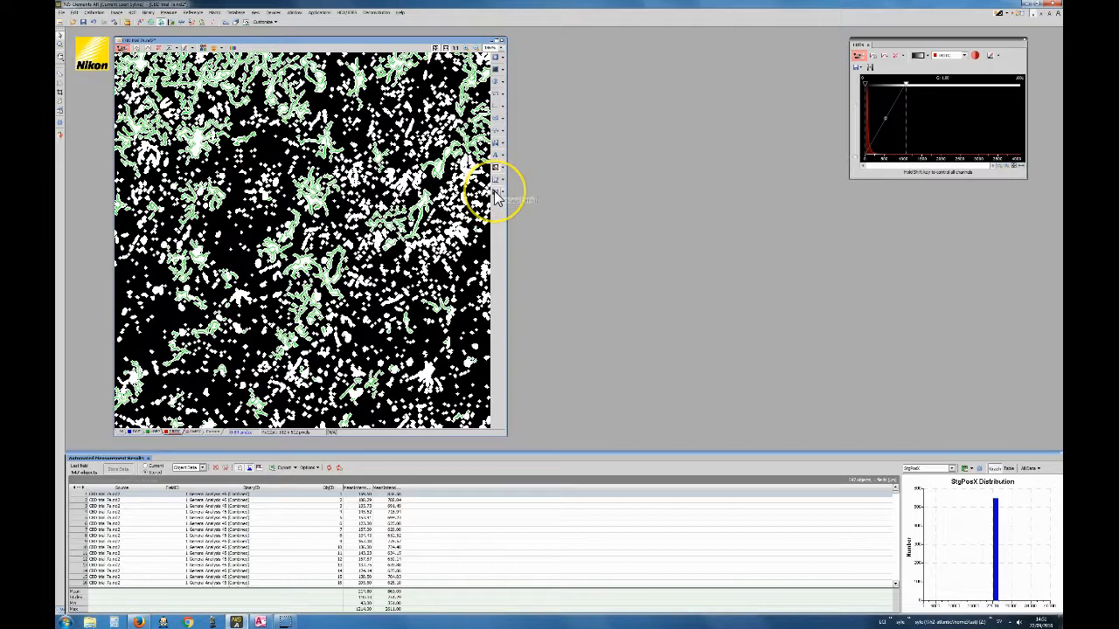
pyautogui.click(495, 191)
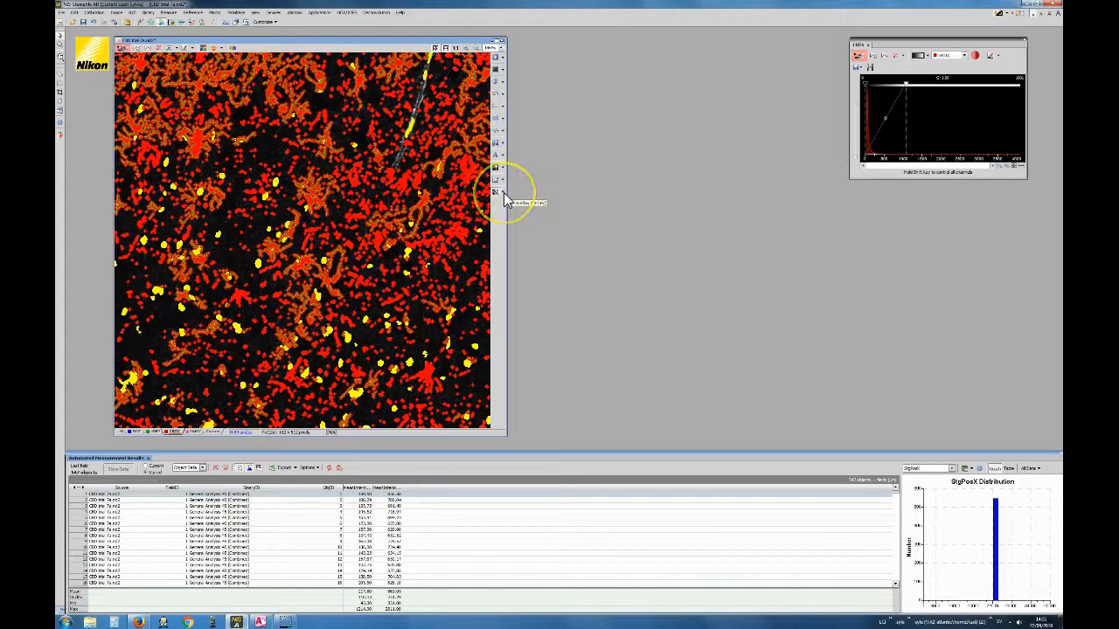
# Open the list of binary layers and display only the Combined layer on the DAPI channel
pyautogui.click(504, 195)
pyautogui.click(529, 204)
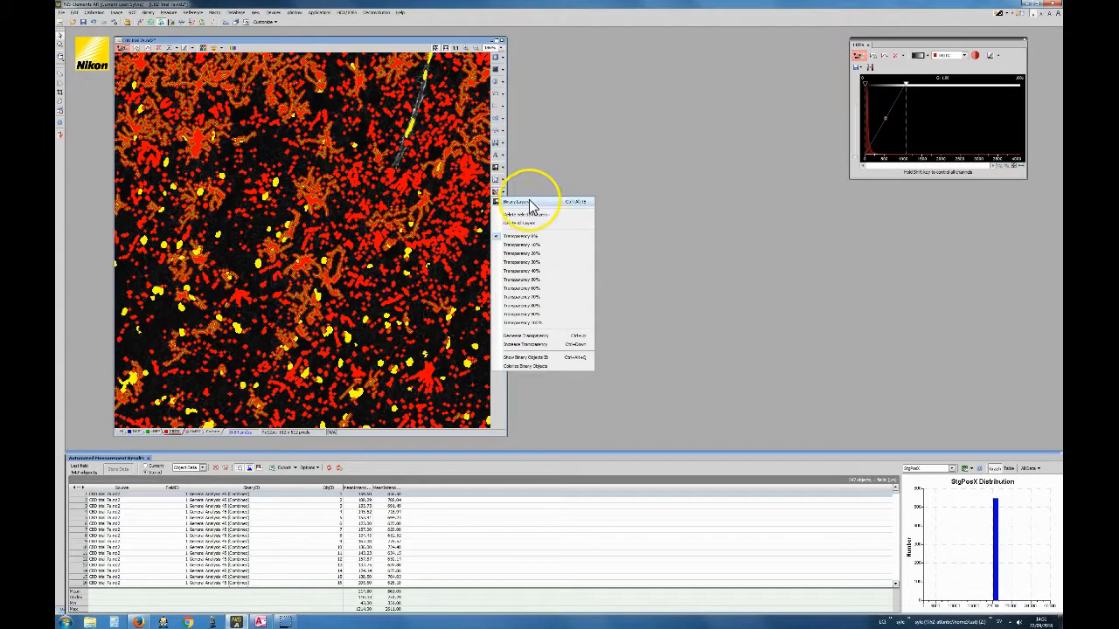
pyautogui.click(735, 170)
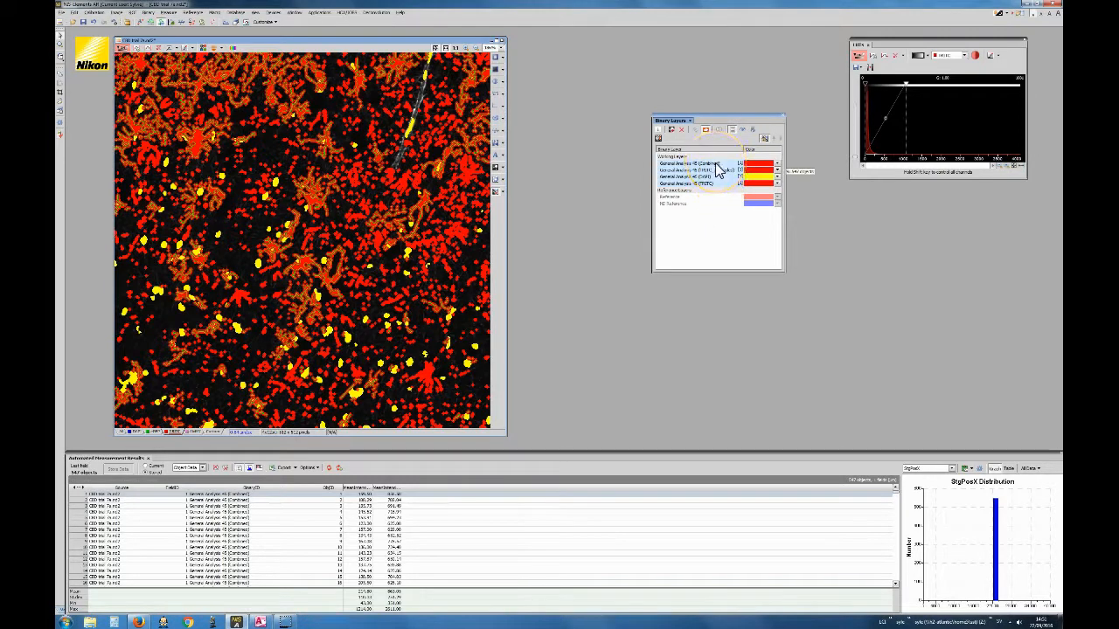
pyautogui.click(716, 169)
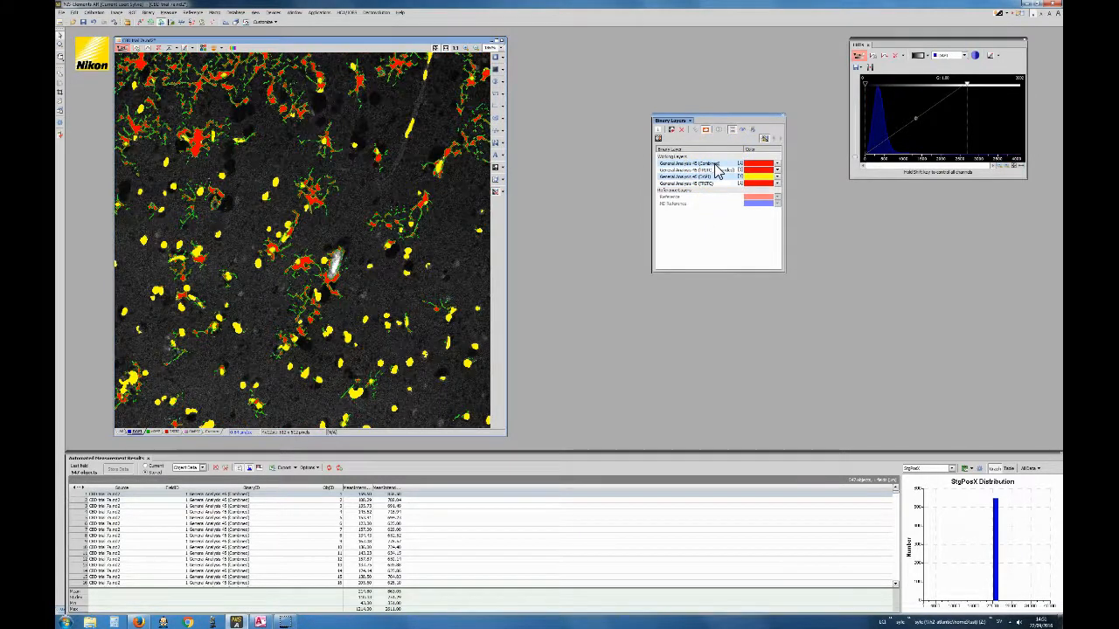
pyautogui.click(717, 167)
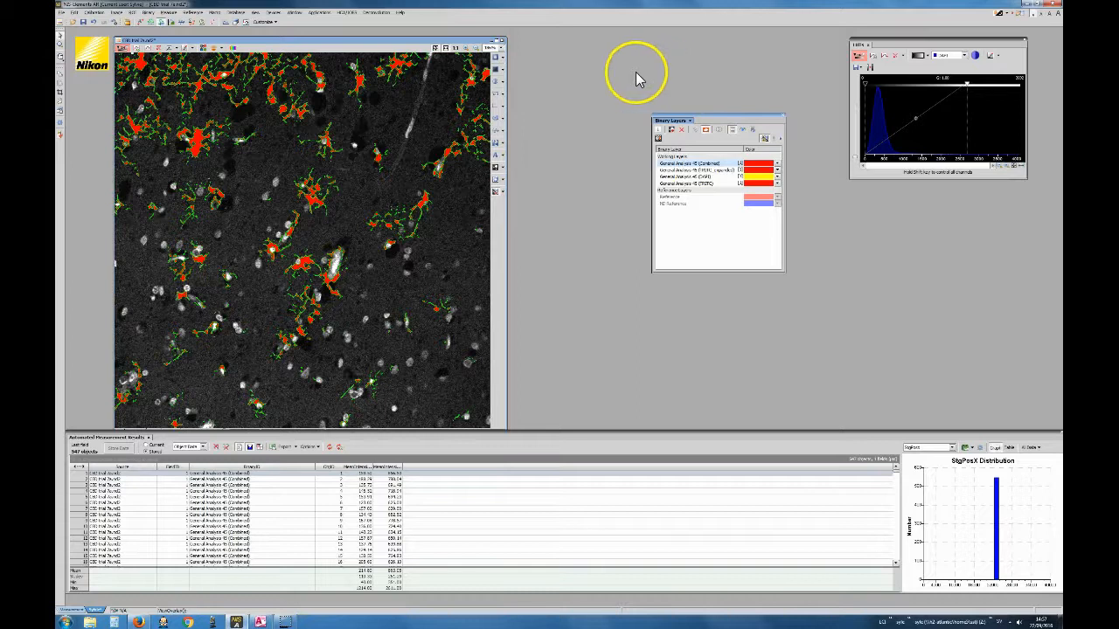
# Show the per-object data in the measurement results and widen both mean intensity columns to read their full names
pyautogui.click(390, 440)
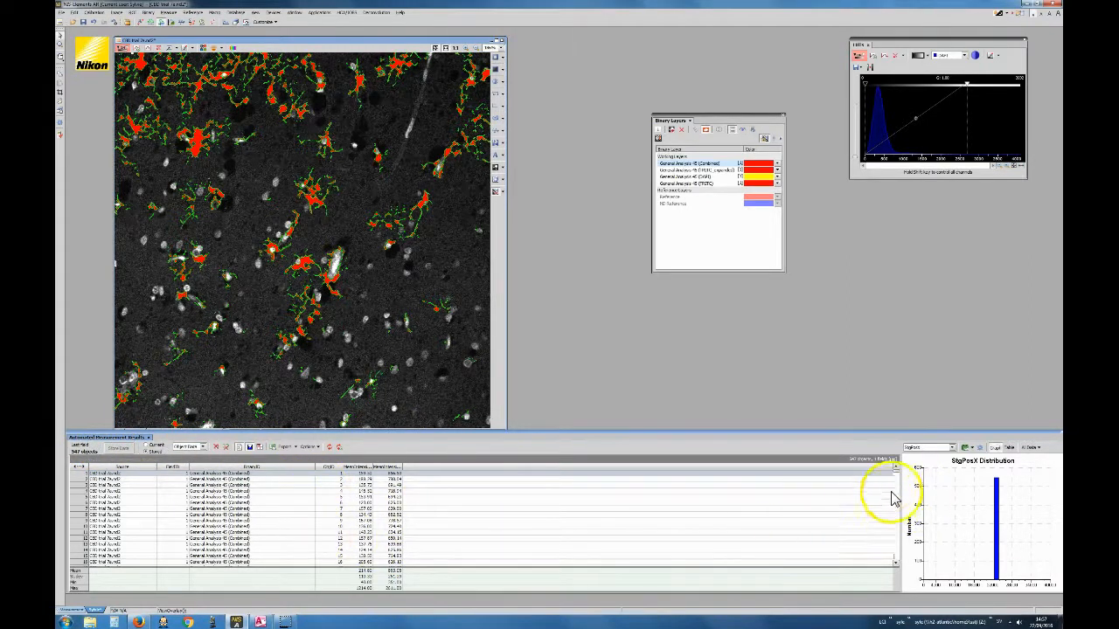
pyautogui.moveTo(895, 477)
pyautogui.mouseDown()
pyautogui.moveTo(894, 529)
pyautogui.moveTo(891, 462)
pyautogui.mouseUp()
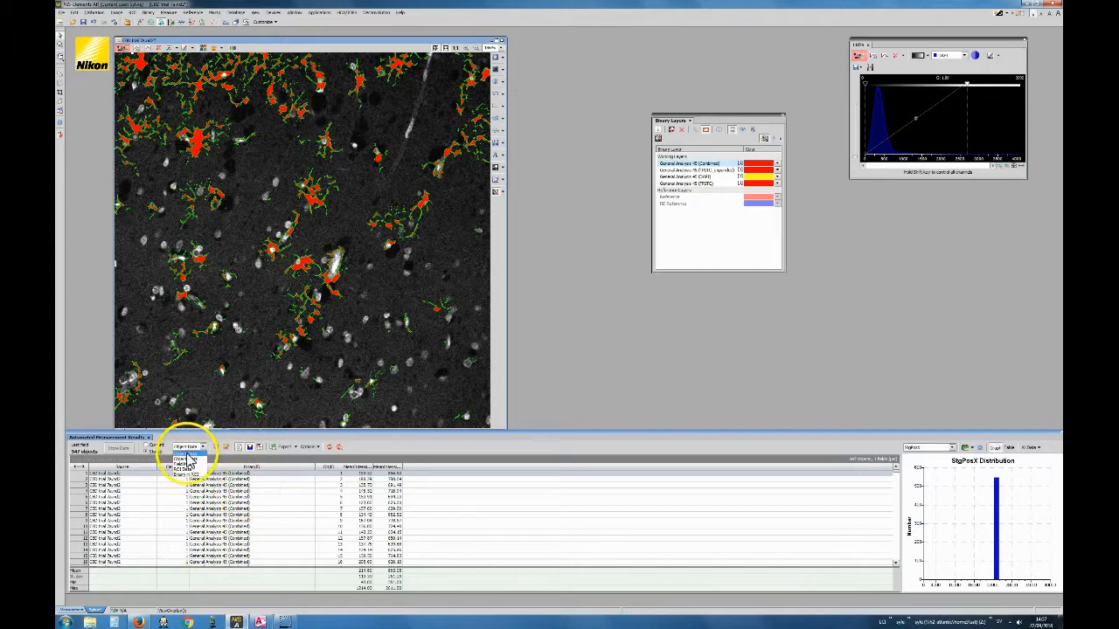
pyautogui.click(190, 460)
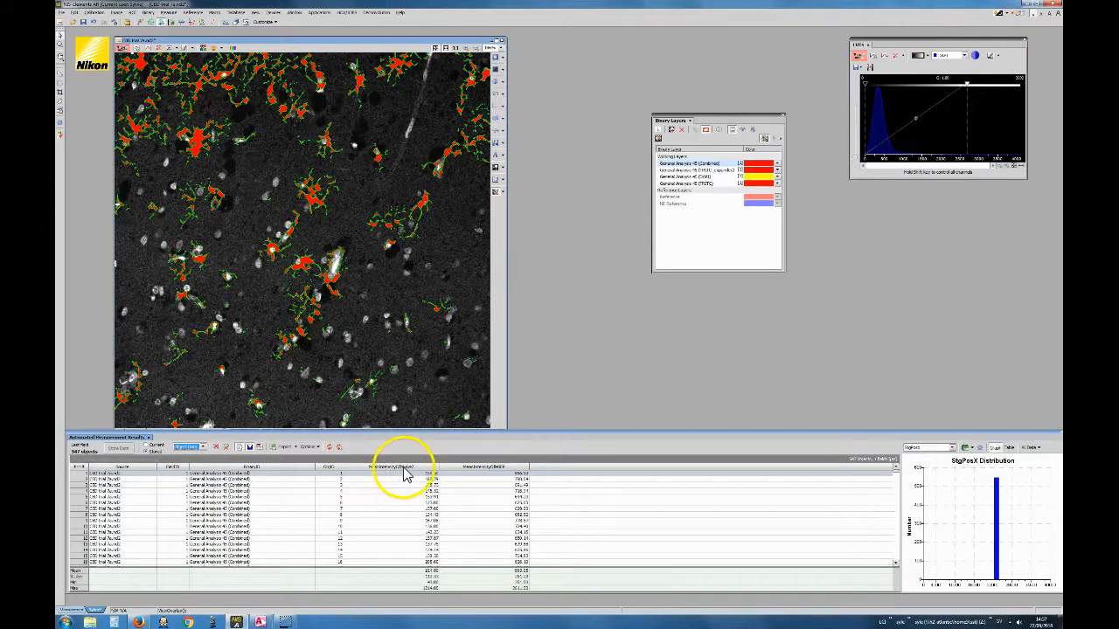
# Select several rows in the object results, and objects in the image, to match each cell with its measurements
pyautogui.click(250, 475)
pyautogui.click(257, 480)
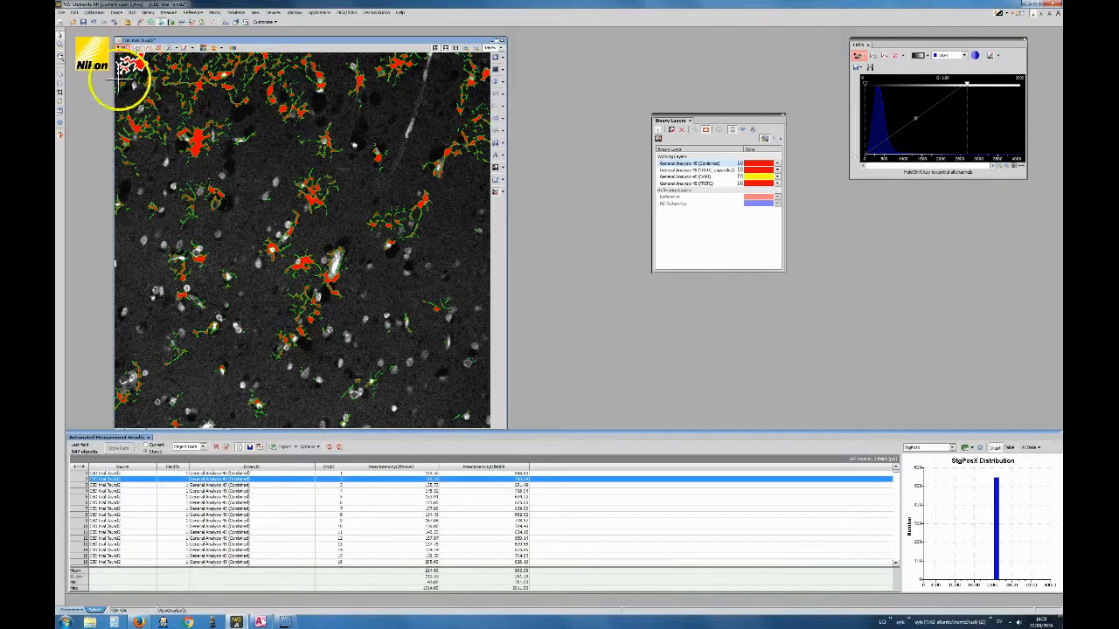
pyautogui.click(250, 485)
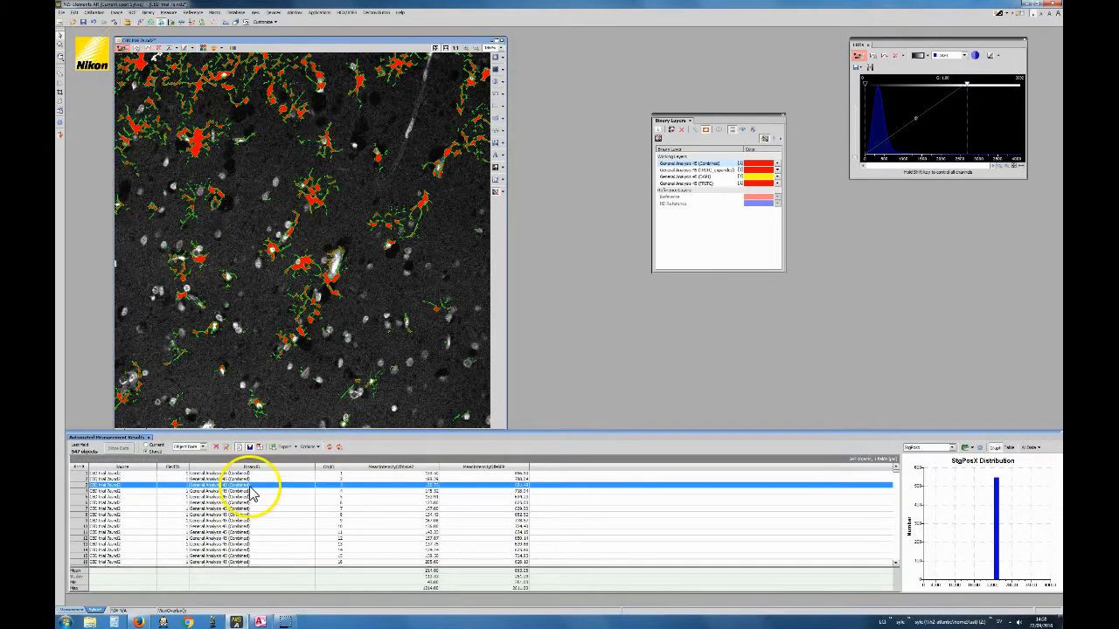
pyautogui.click(253, 492)
pyautogui.click(257, 516)
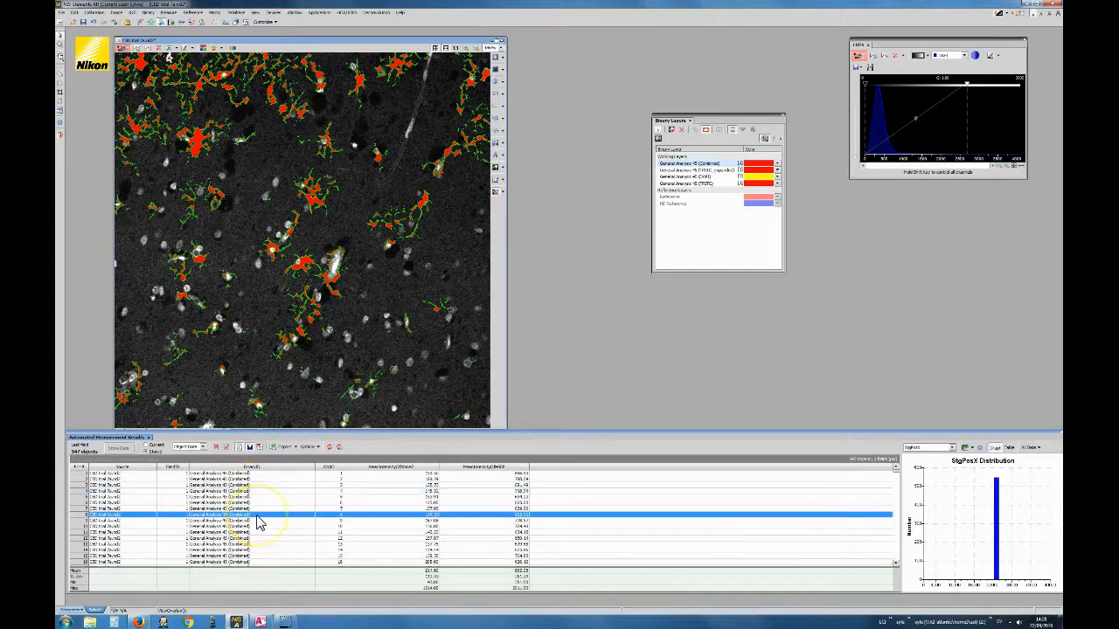
pyautogui.click(258, 526)
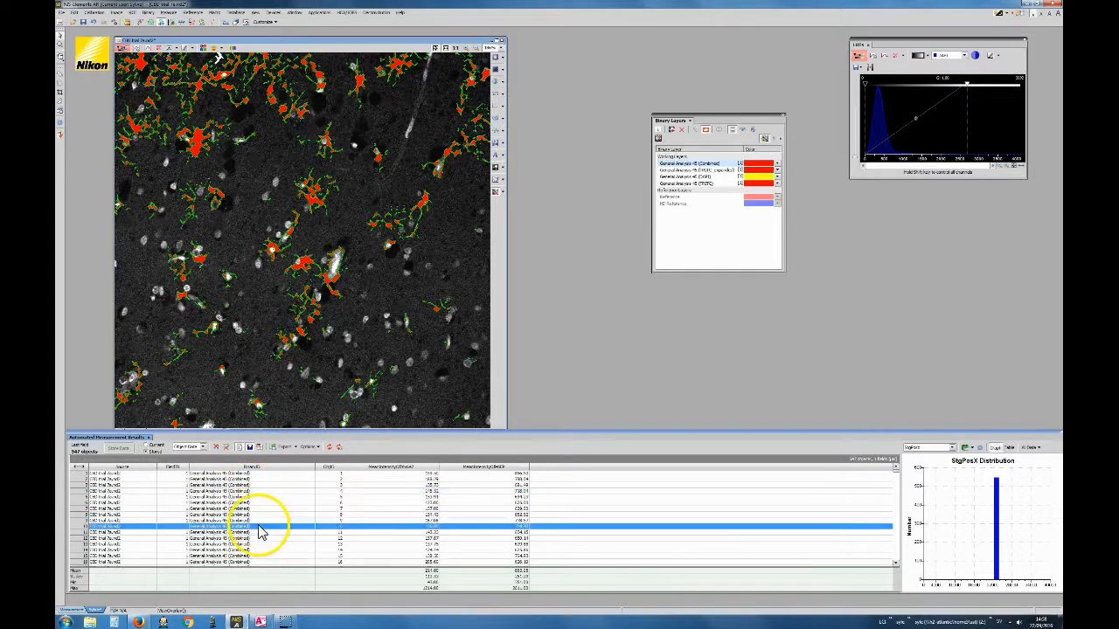
pyautogui.click(328, 280)
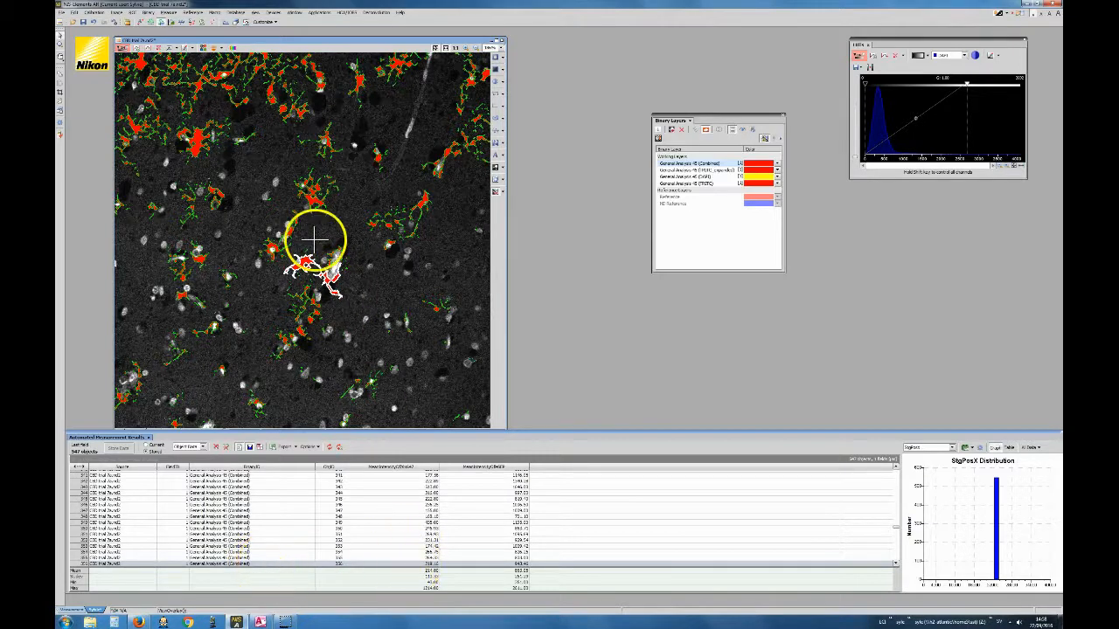
pyautogui.click(287, 230)
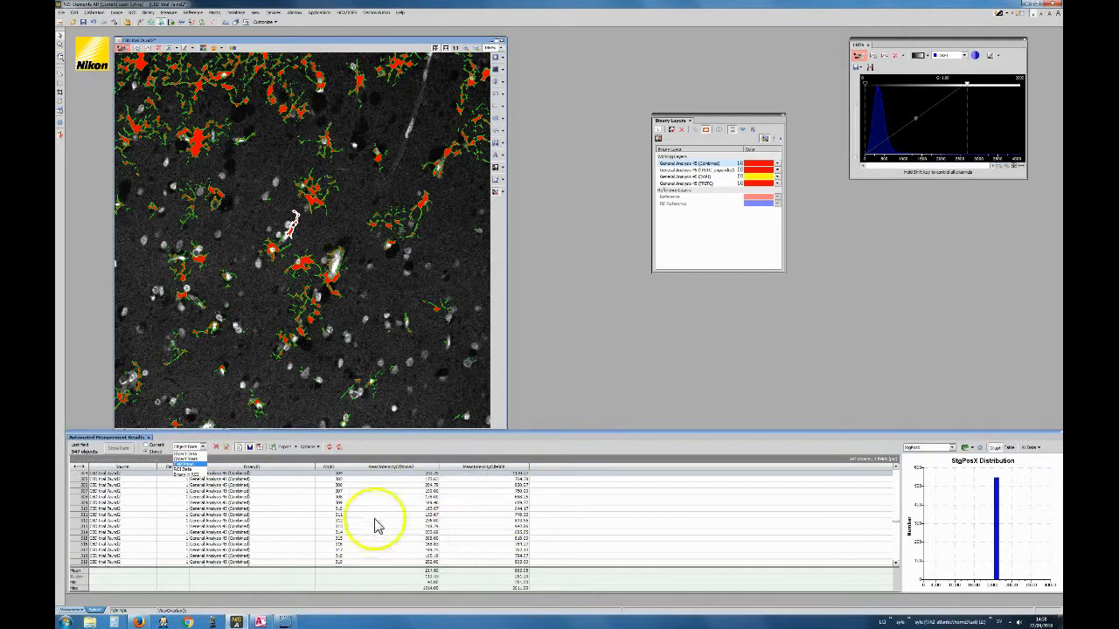
# Switch the results to the object statistics, view the field data, and return to the object statistics
pyautogui.click(196, 464)
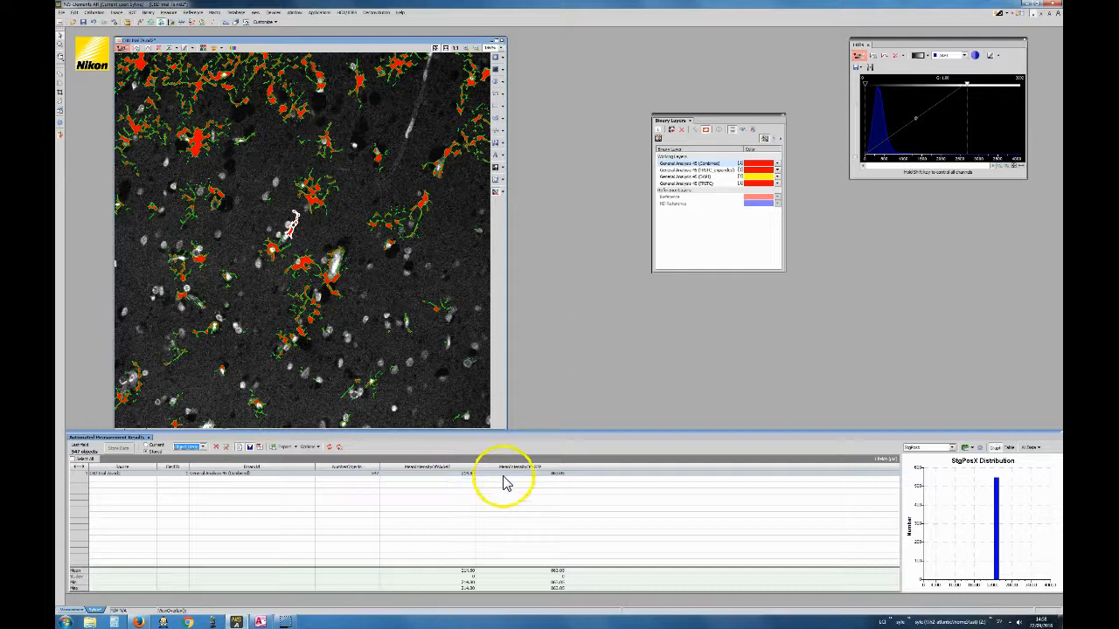
pyautogui.click(195, 468)
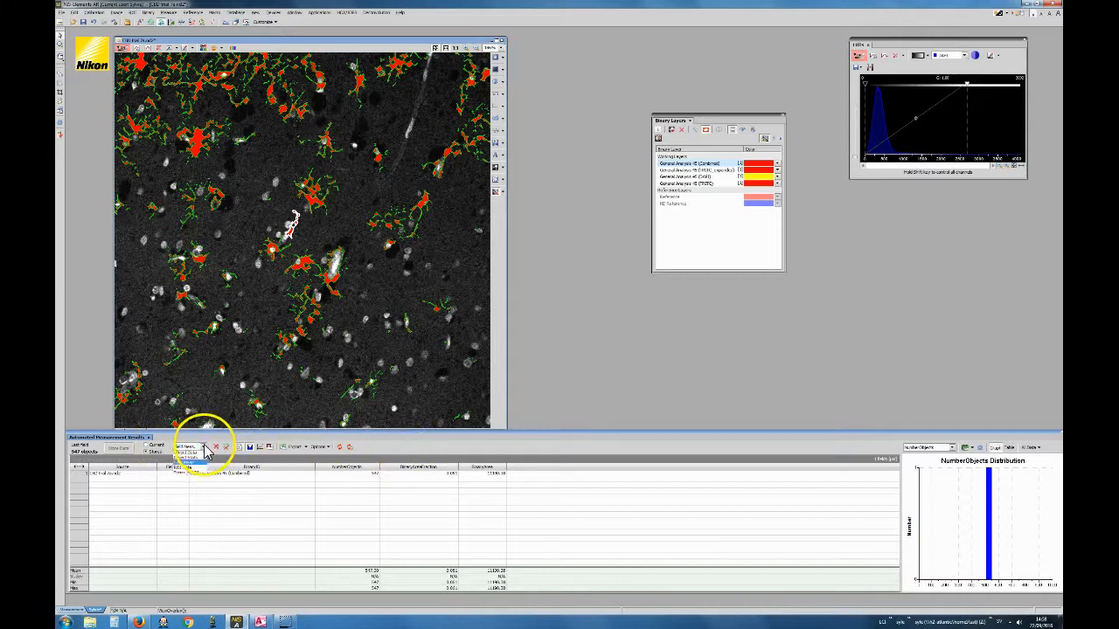
pyautogui.click(188, 459)
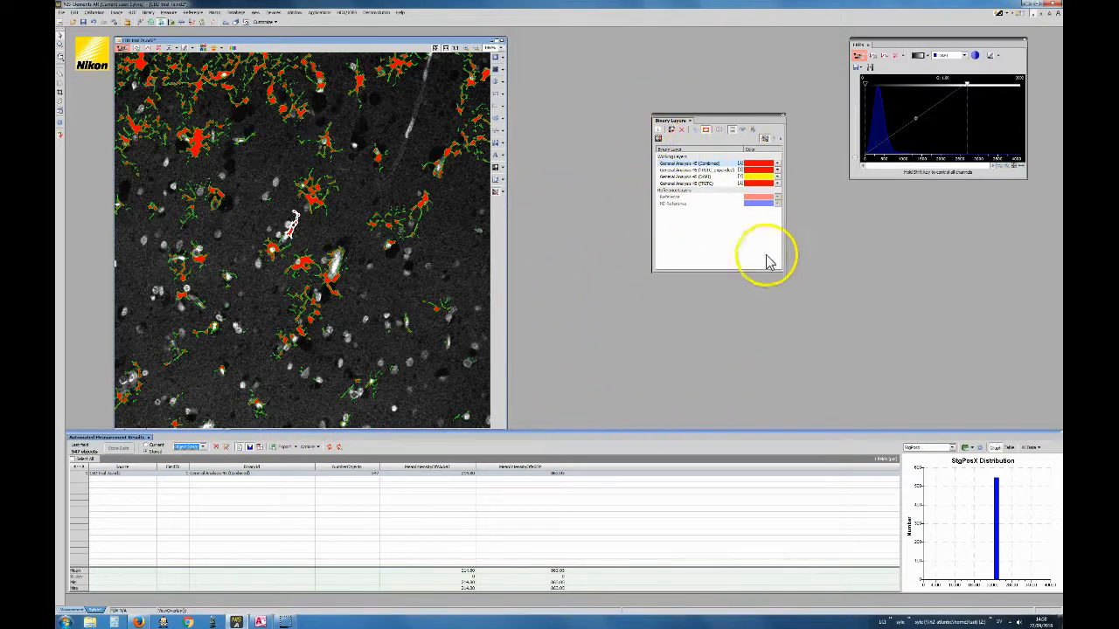
# Open the Analysis Explorer, enlarge it and browse the stored runs of General Analysis 45 and the earlier analyses
pyautogui.click(116, 14)
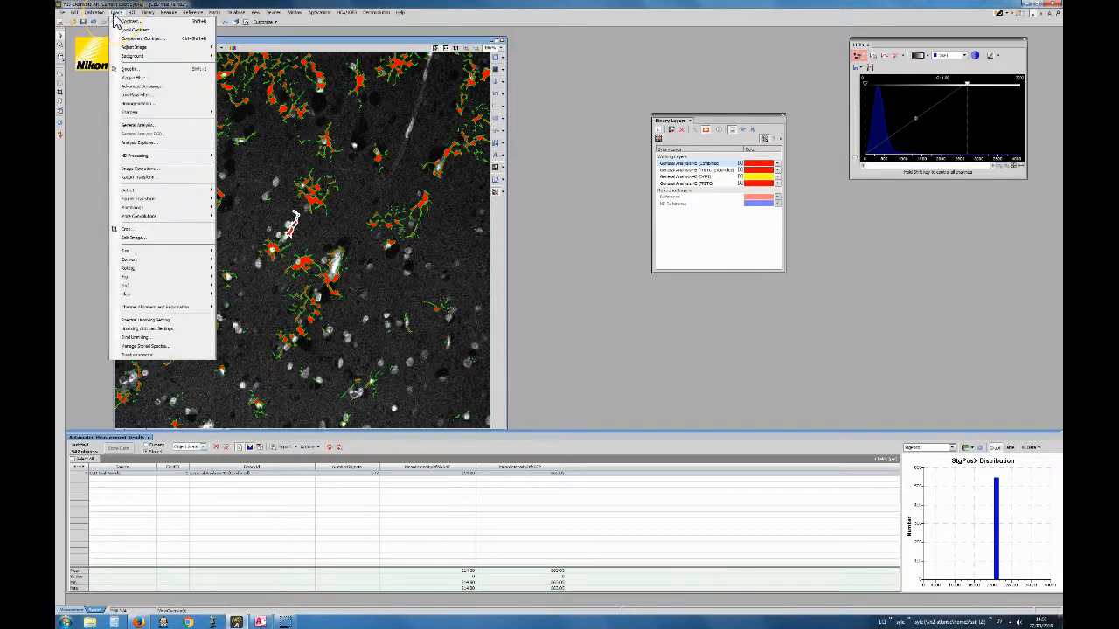
pyautogui.click(136, 144)
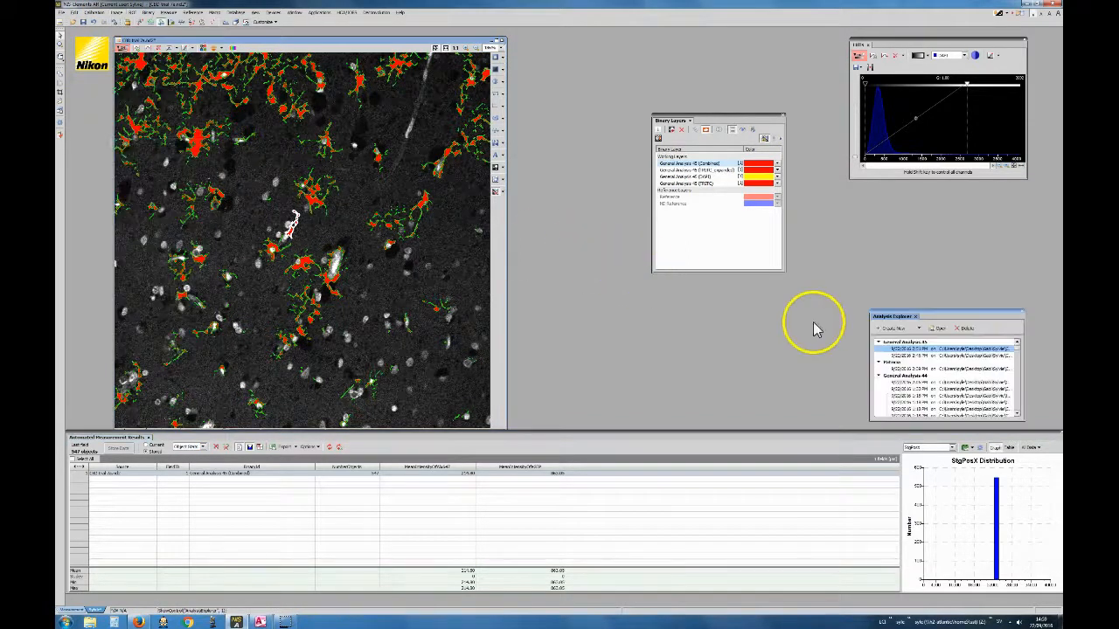
pyautogui.moveTo(929, 308); pyautogui.dragTo(935, 251)
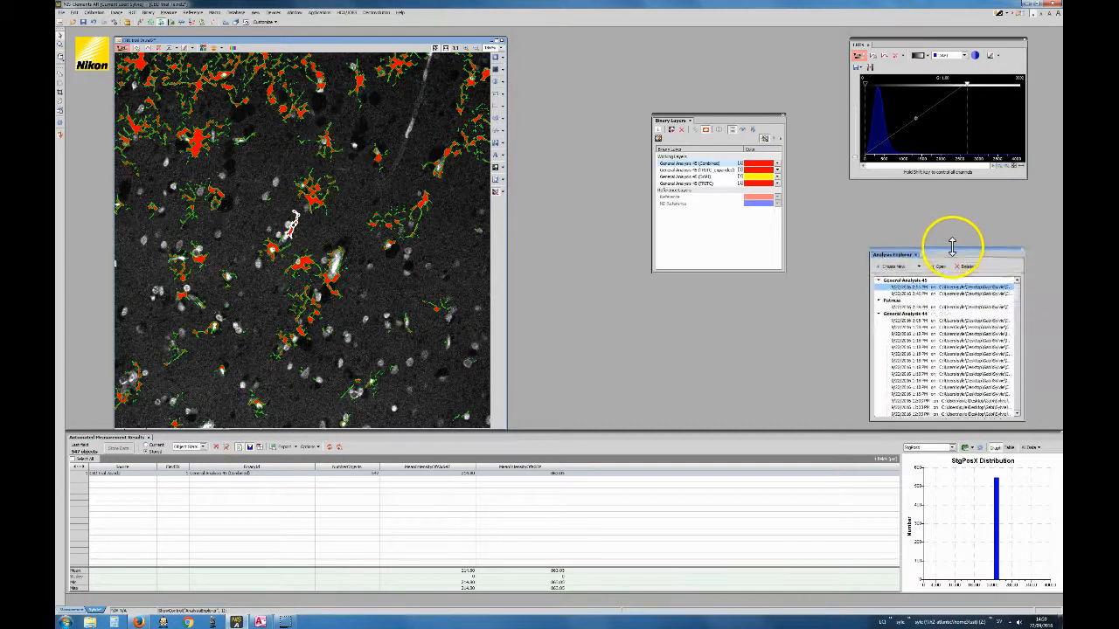
pyautogui.click(953, 292)
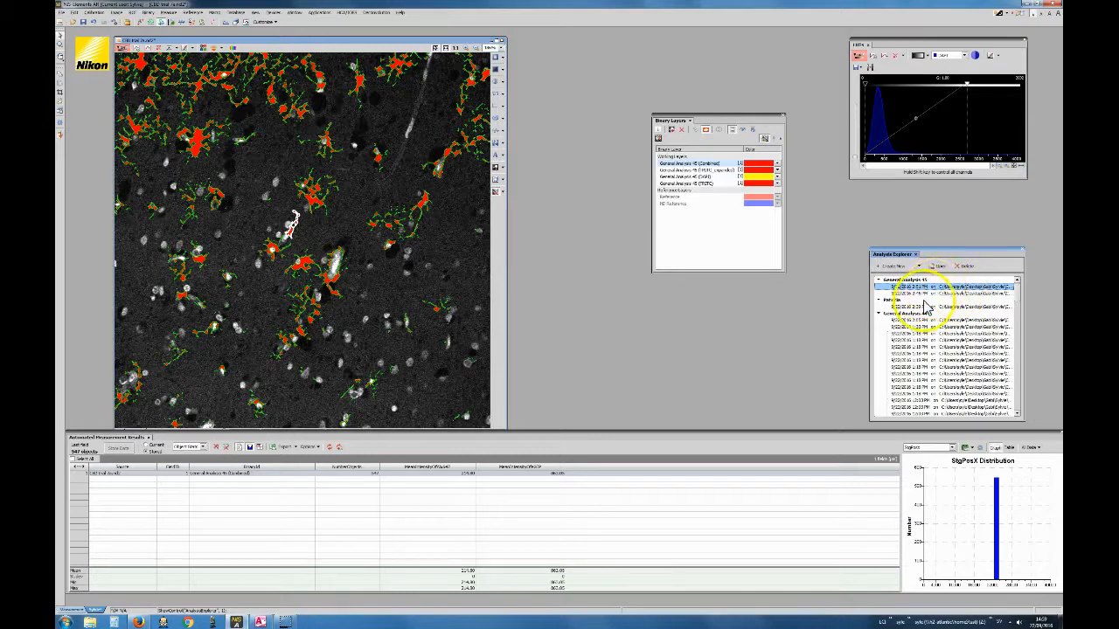
# Select the General Analysis 45 recipe and each of its stored runs in the Analysis Explorer to compare their available actions
pyautogui.click(905, 281)
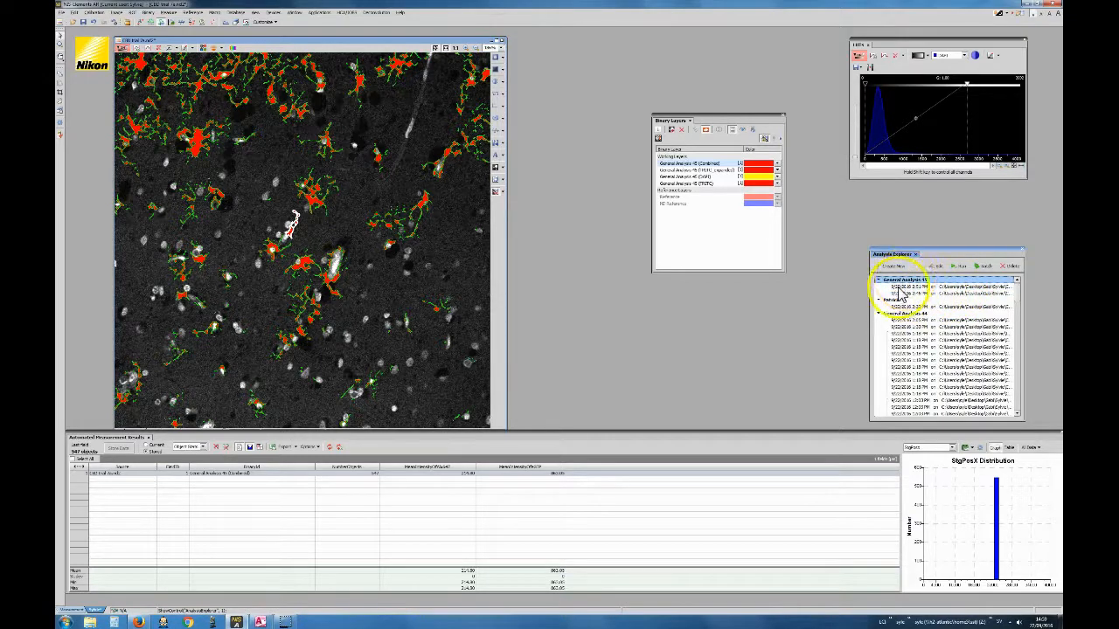
pyautogui.click(924, 294)
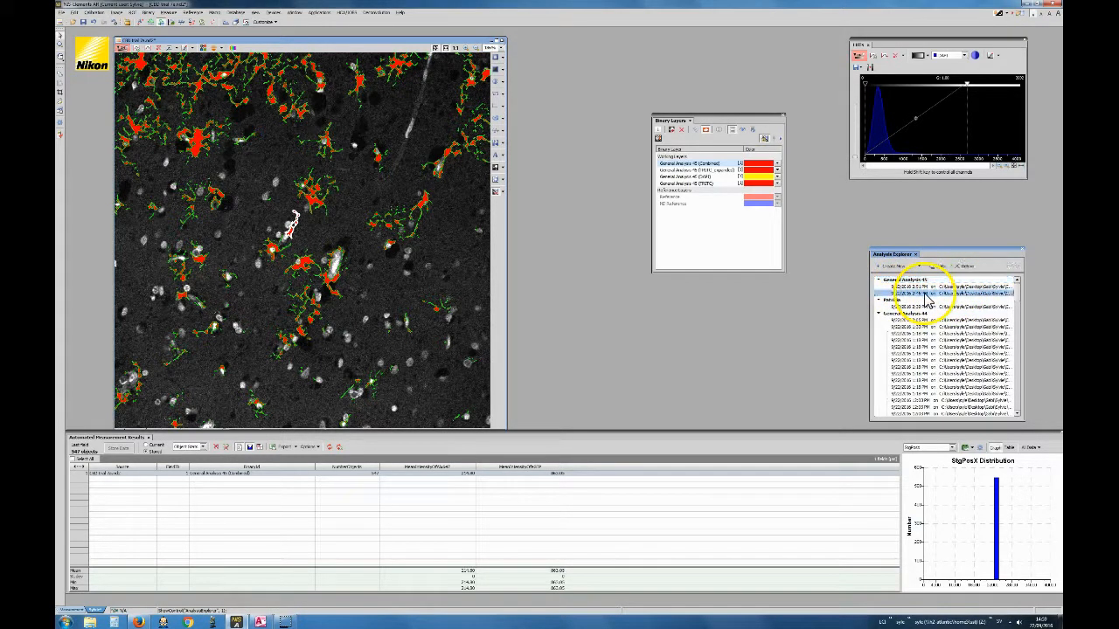
pyautogui.click(928, 290)
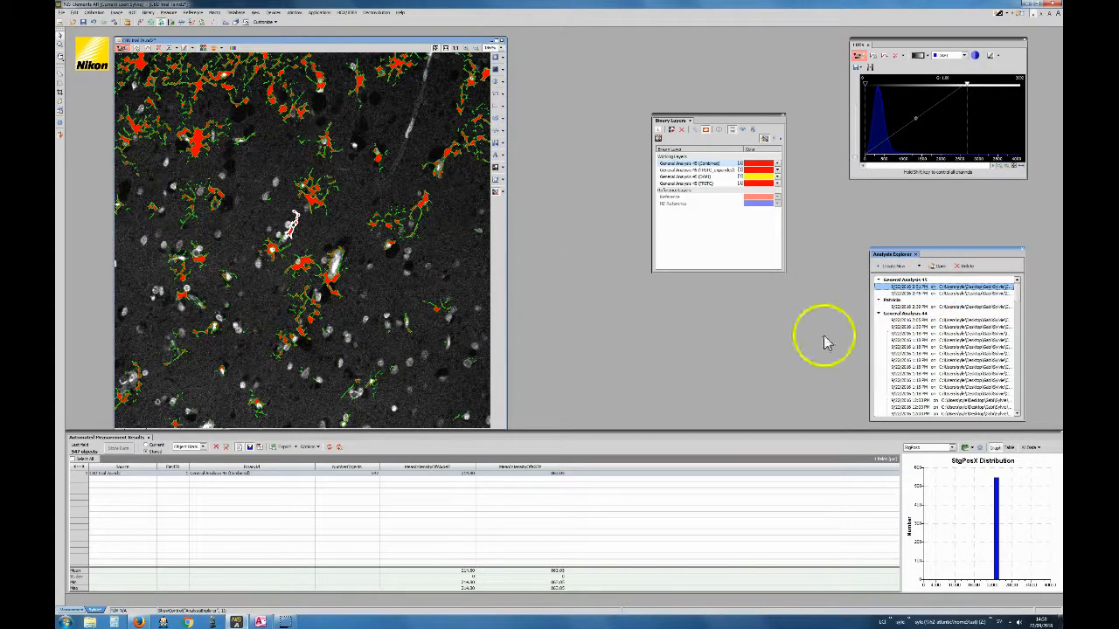
# Open the General Analysis 45 recipe, review its Combined, TRITC_expanded, DAPI and TRITC steps, and close it
pyautogui.click(918, 280)
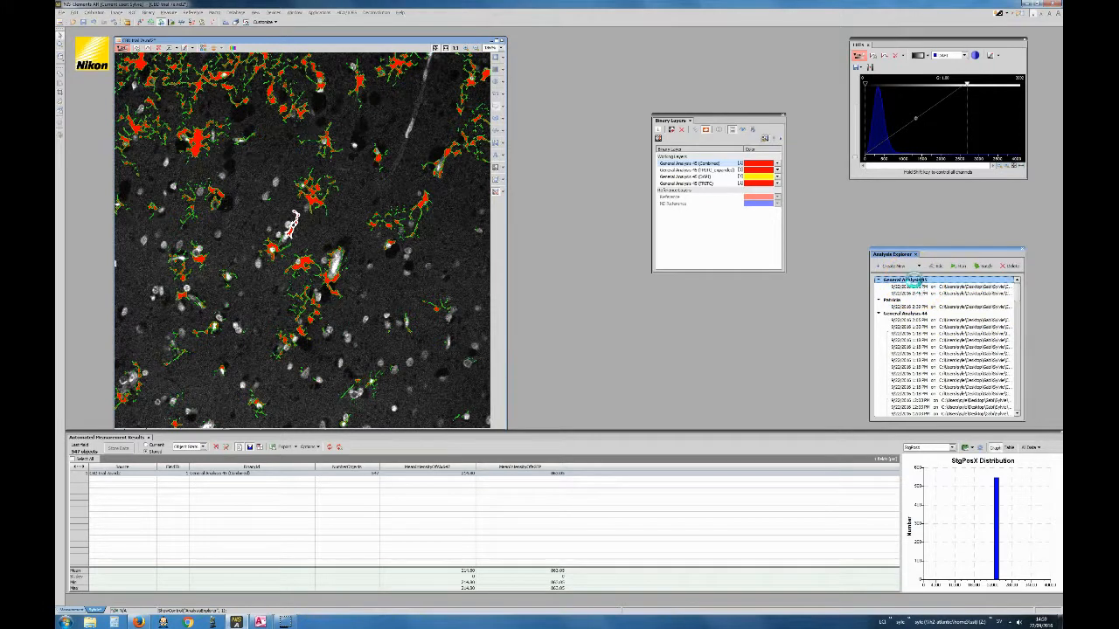
pyautogui.doubleClick(914, 280)
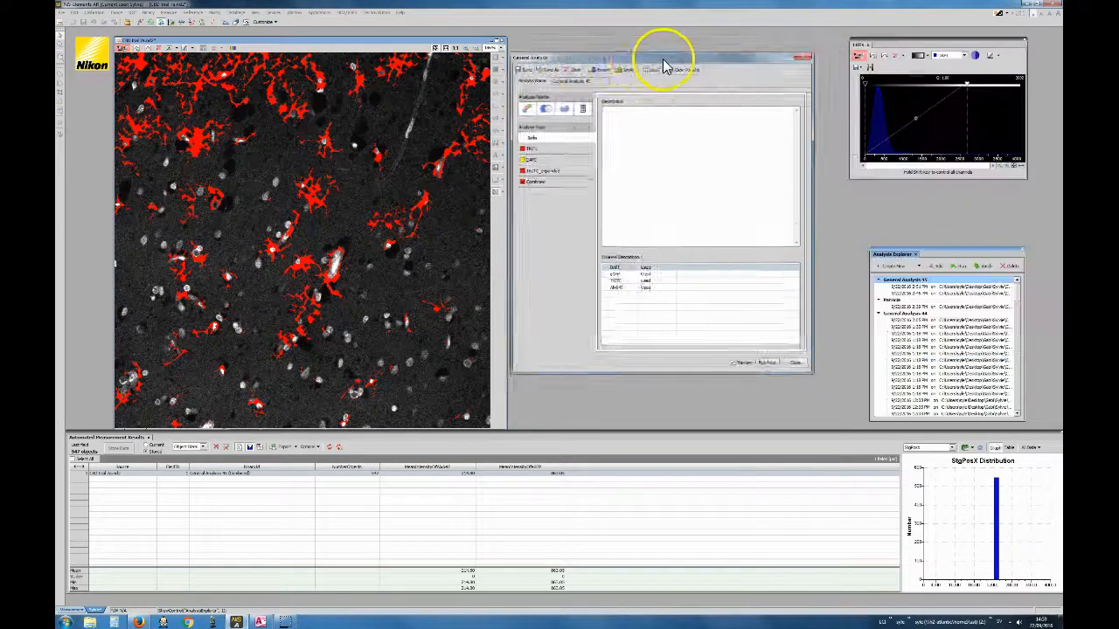
pyautogui.click(554, 182)
pyautogui.click(565, 172)
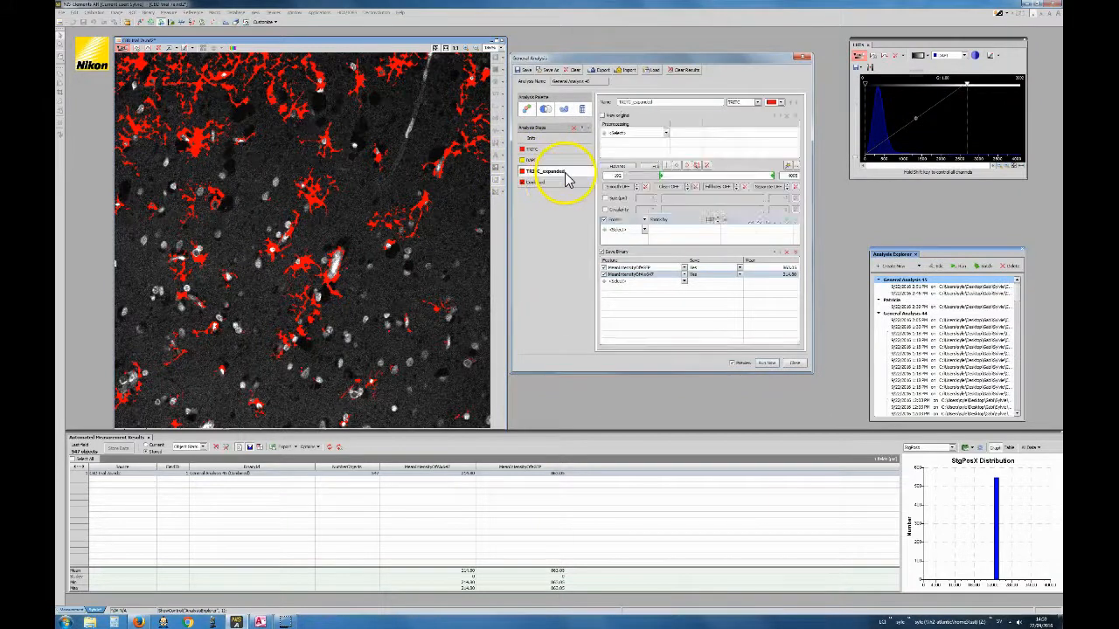
pyautogui.click(566, 161)
pyautogui.click(567, 150)
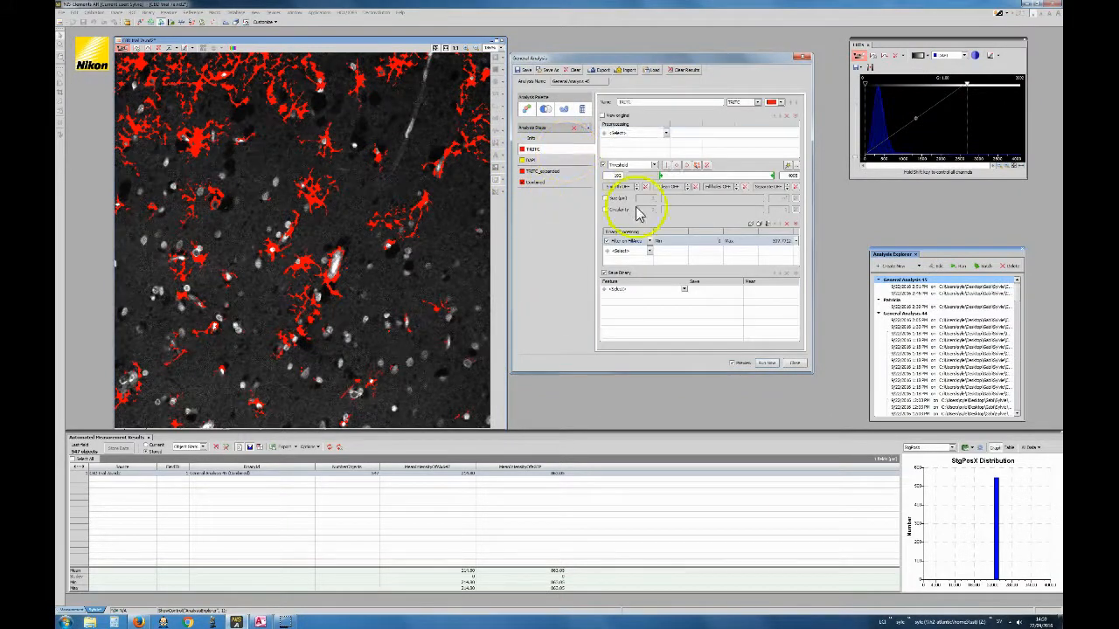
pyautogui.click(794, 363)
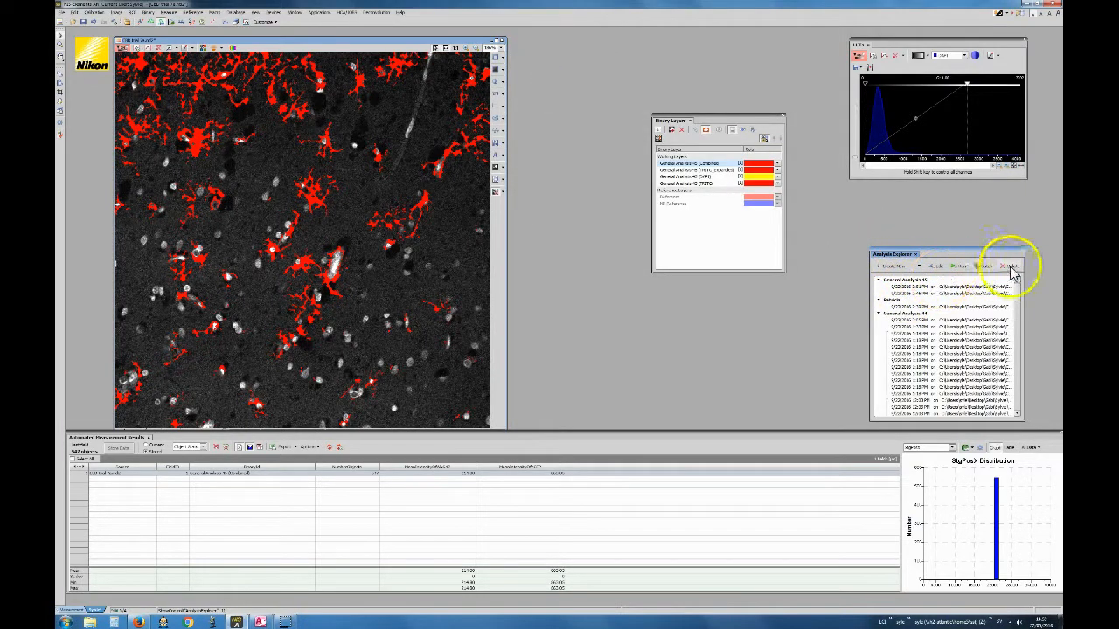
# Import the exported astocyte green and ER intensity recipe from its file in the user data folder into the Analysis Explorer
pyautogui.click(919, 266)
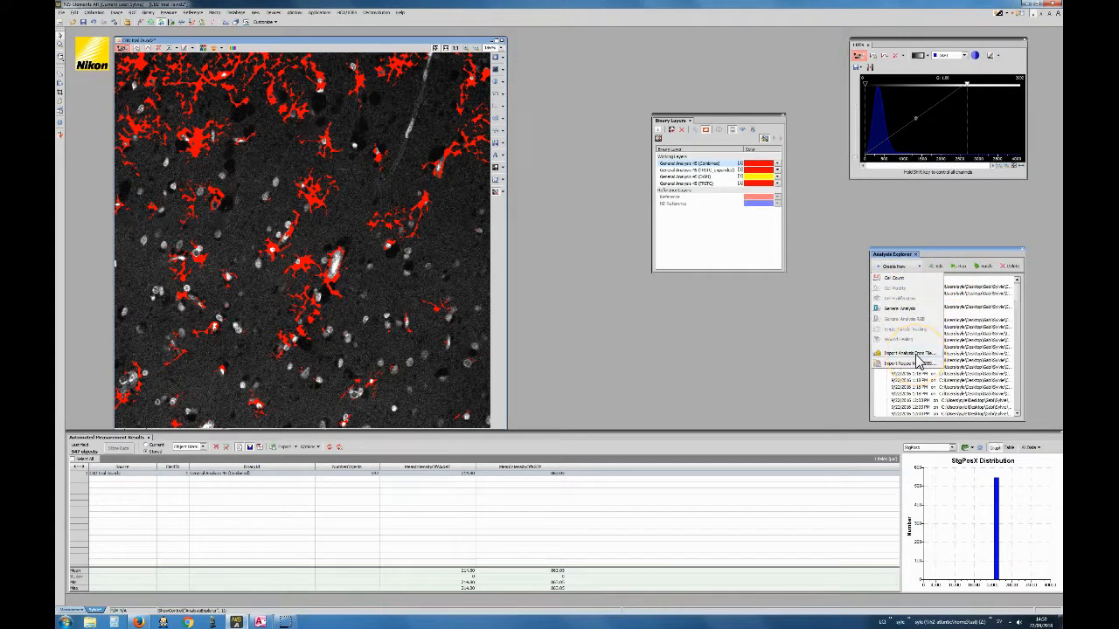
pyautogui.click(817, 301)
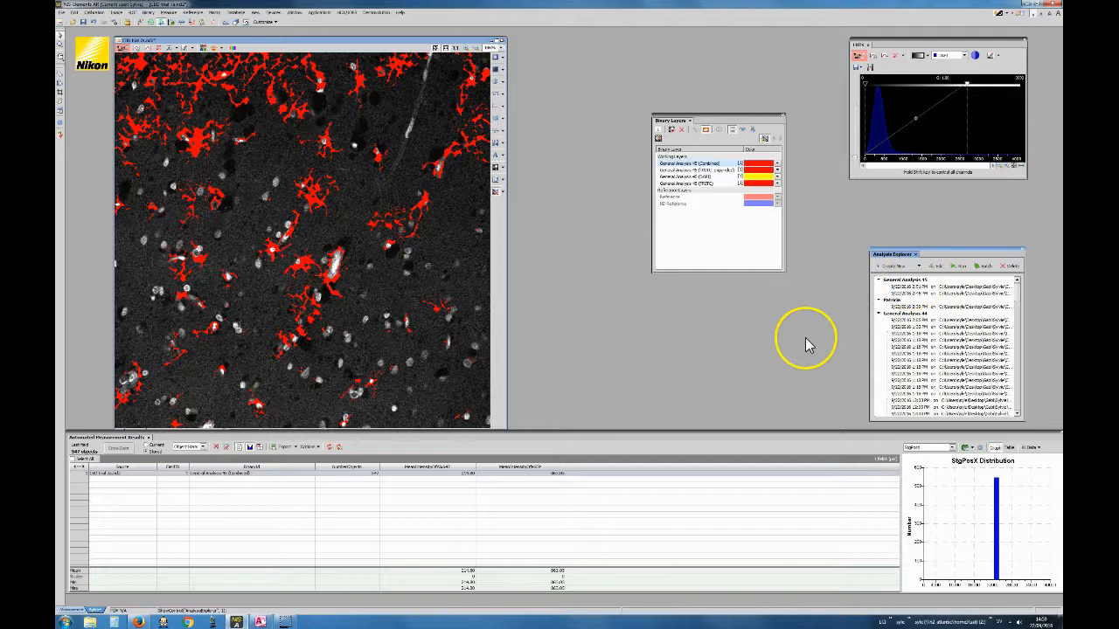
pyautogui.click(918, 265)
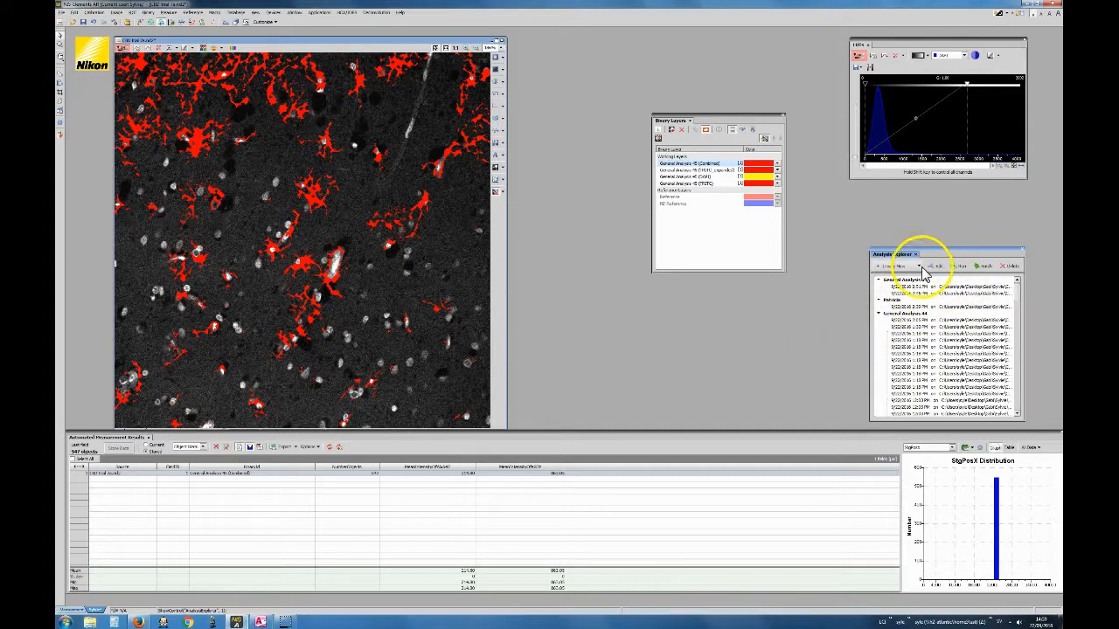
pyautogui.click(908, 352)
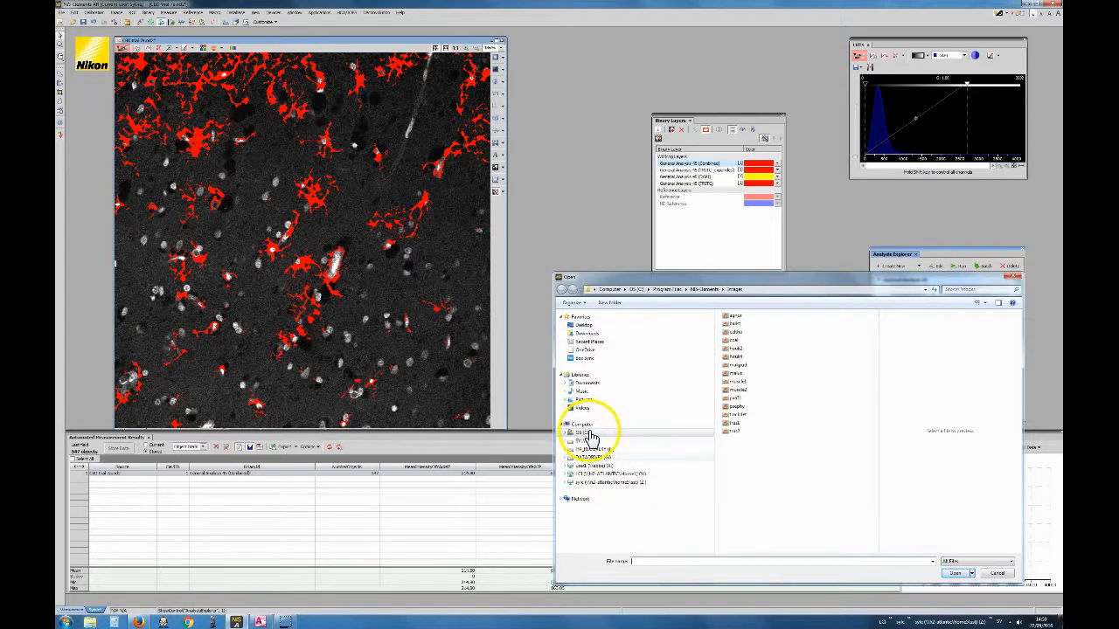
pyautogui.click(585, 325)
pyautogui.doubleClick(740, 415)
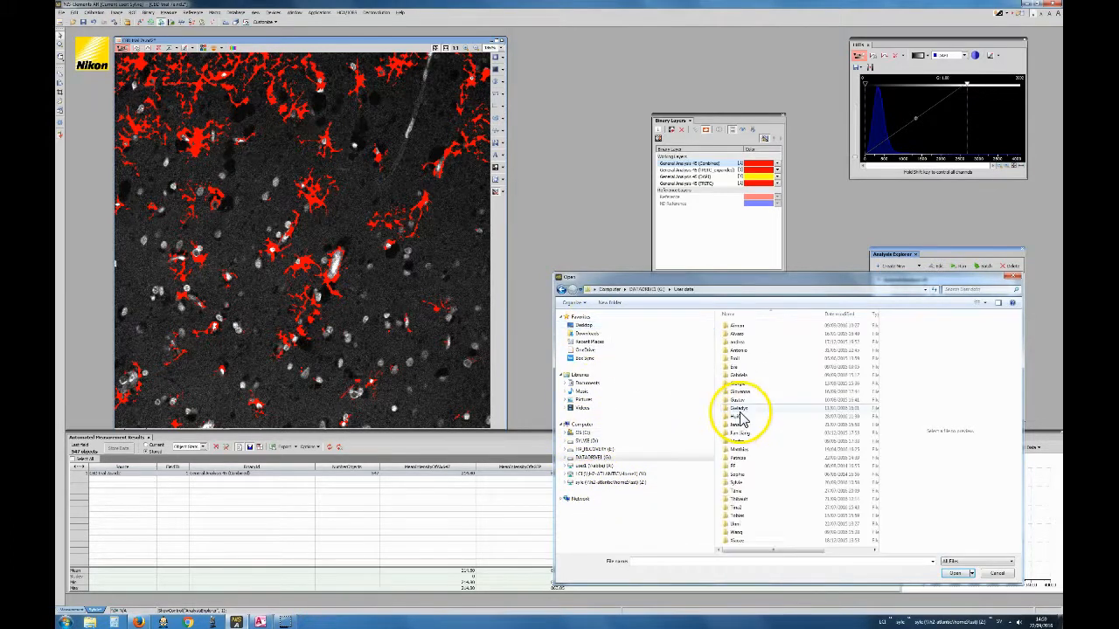
pyautogui.doubleClick(740, 458)
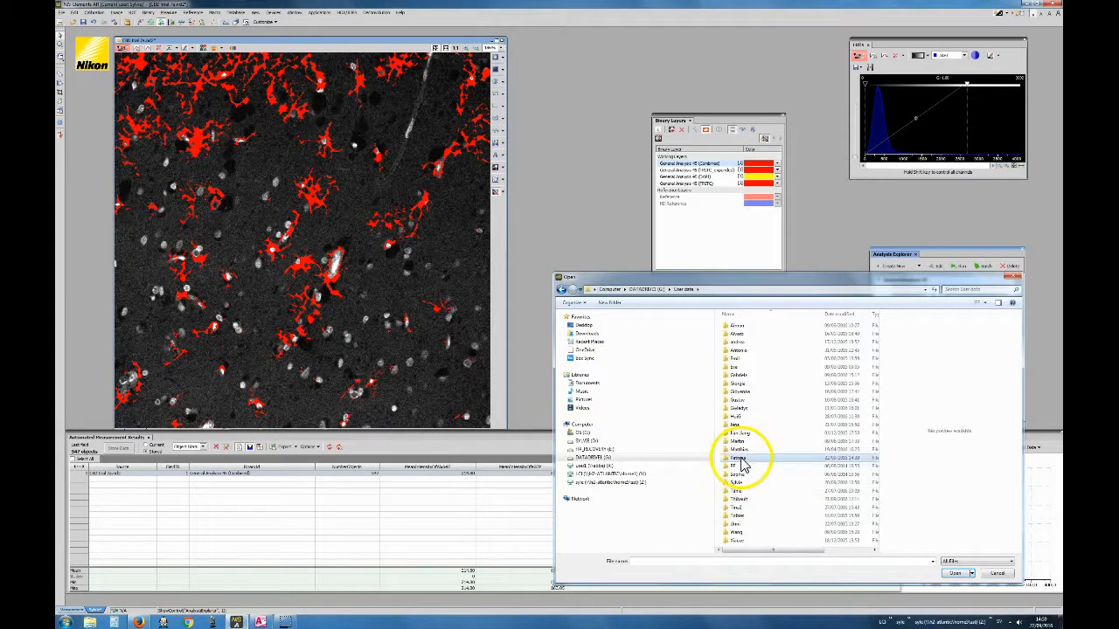
pyautogui.doubleClick(767, 336)
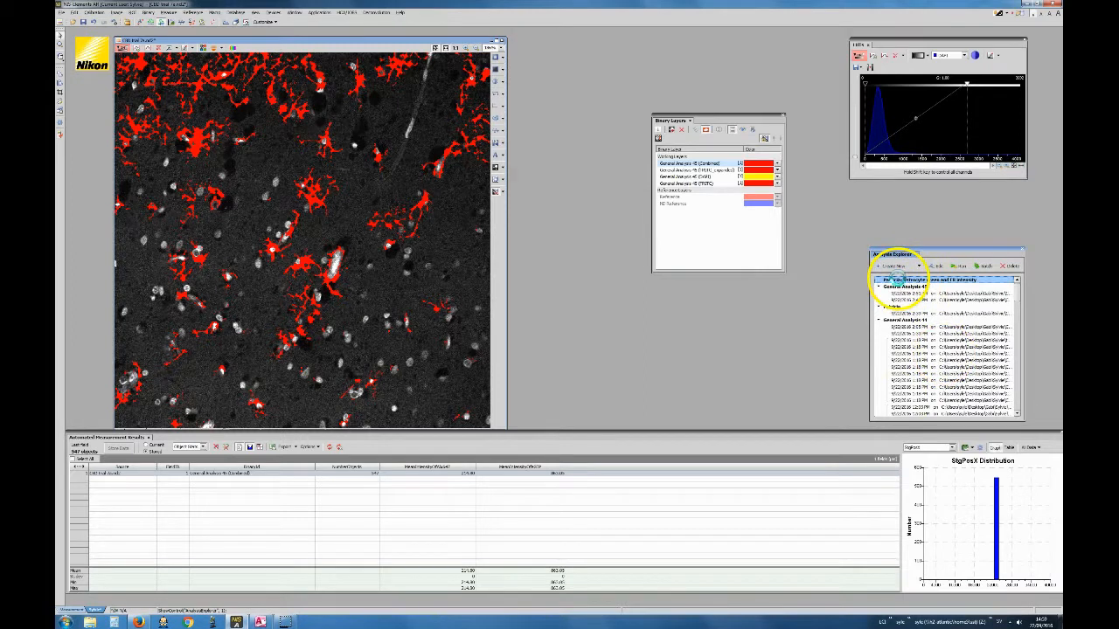
# Open the imported recipe, review its TRITC_expanded, DAPI and TRITC steps, and close it
pyautogui.doubleClick(894, 278)
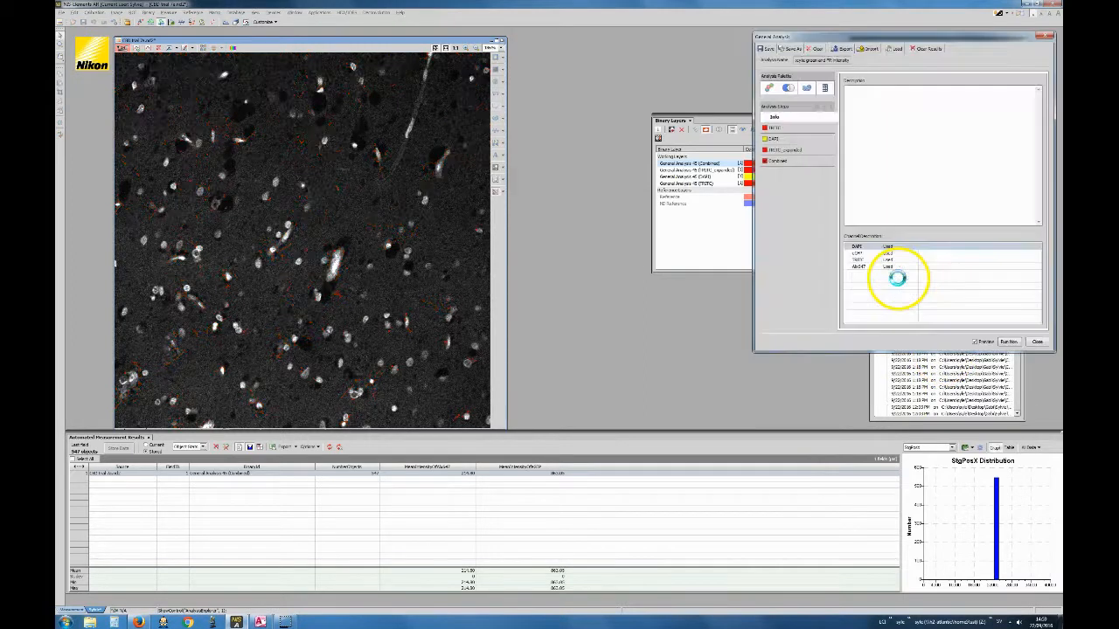
pyautogui.click(807, 152)
pyautogui.click(811, 139)
pyautogui.click(811, 129)
pyautogui.moveTo(986, 35); pyautogui.dragTo(920, 102)
pyautogui.click(916, 102)
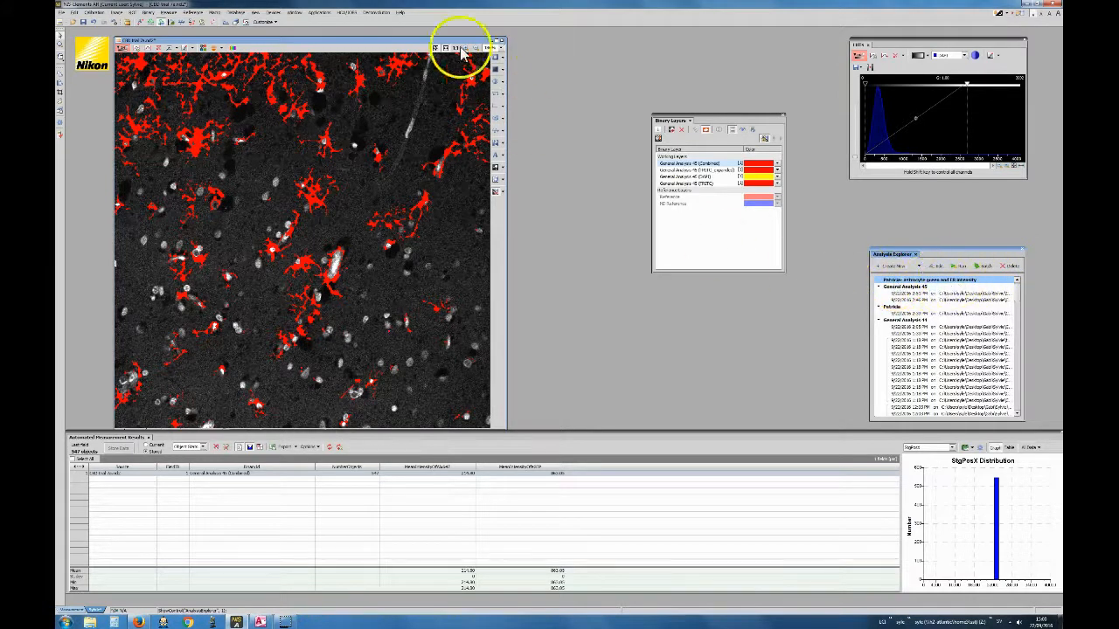
# Close the analysed image without saving its changes and hide the Binary Layers panel
pyautogui.click(501, 41)
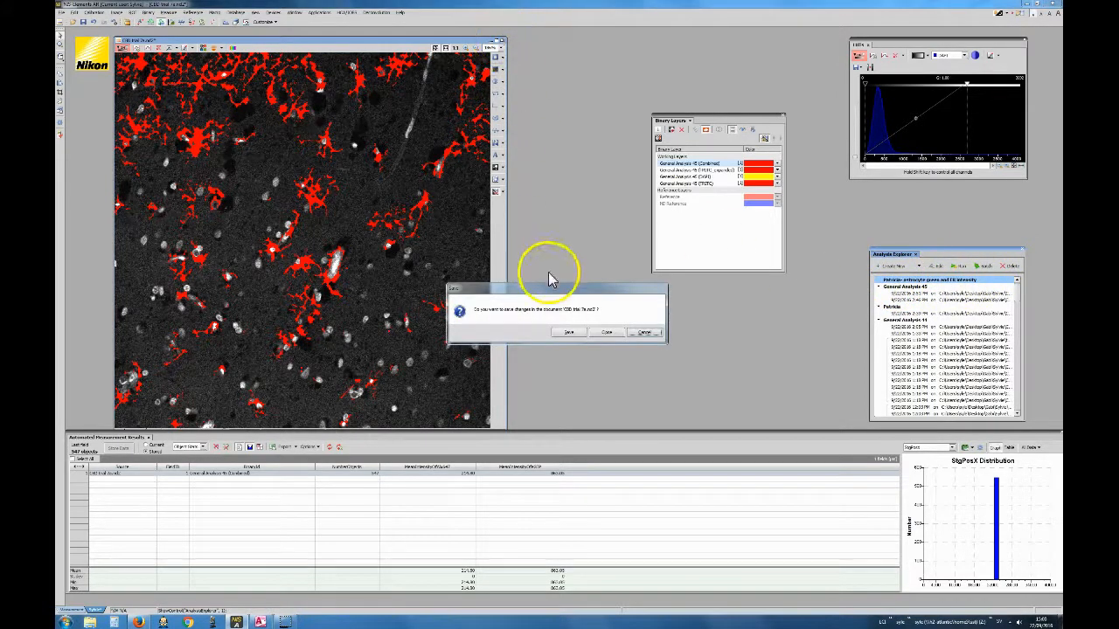
pyautogui.click(612, 333)
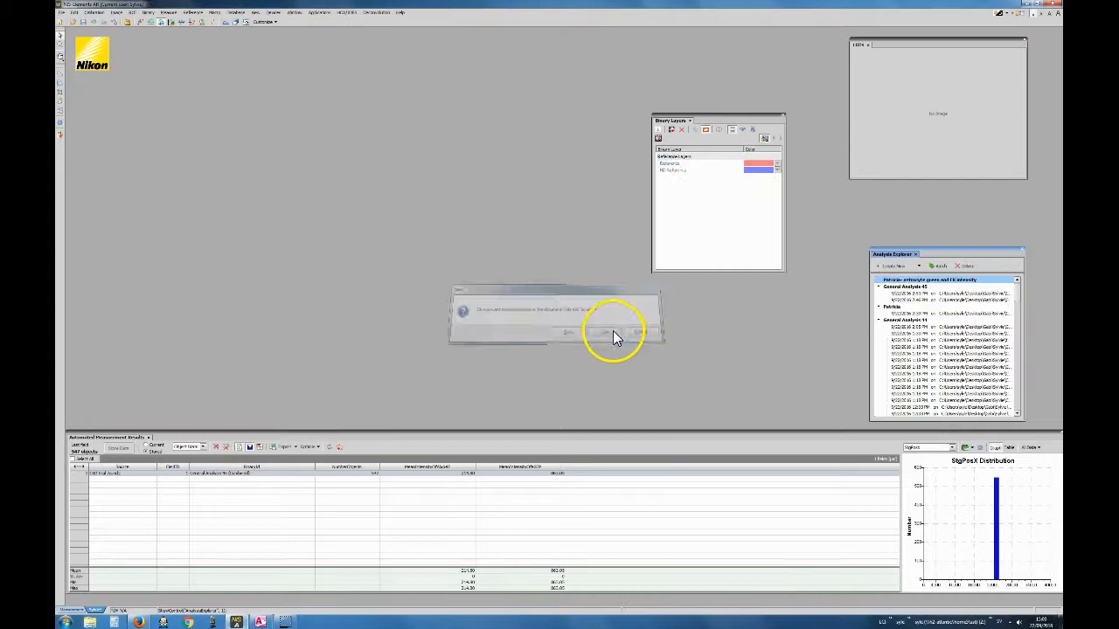
pyautogui.click(782, 114)
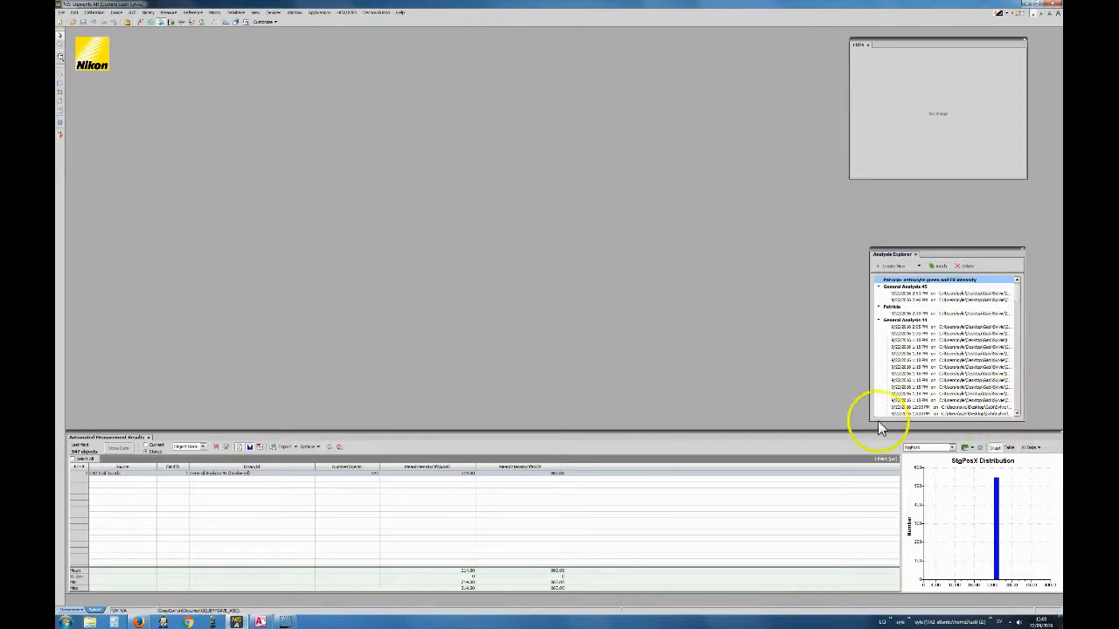
# Switch the measurement results to Object Data, export them to Excel, and bring the exported workbook into view
pyautogui.click(633, 433)
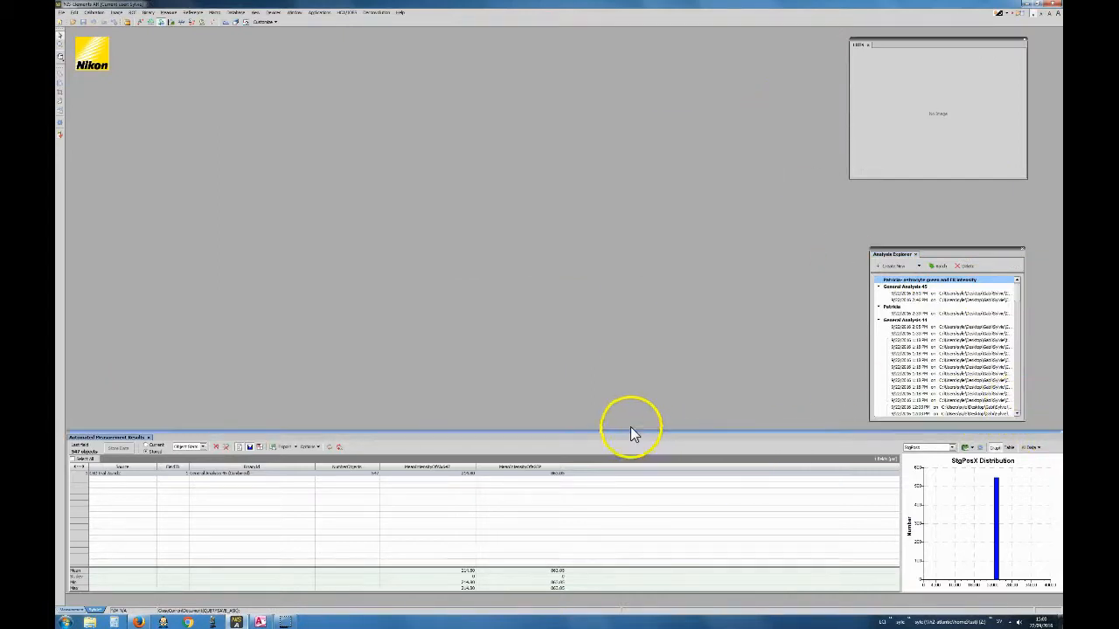
pyautogui.click(200, 447)
pyautogui.click(201, 456)
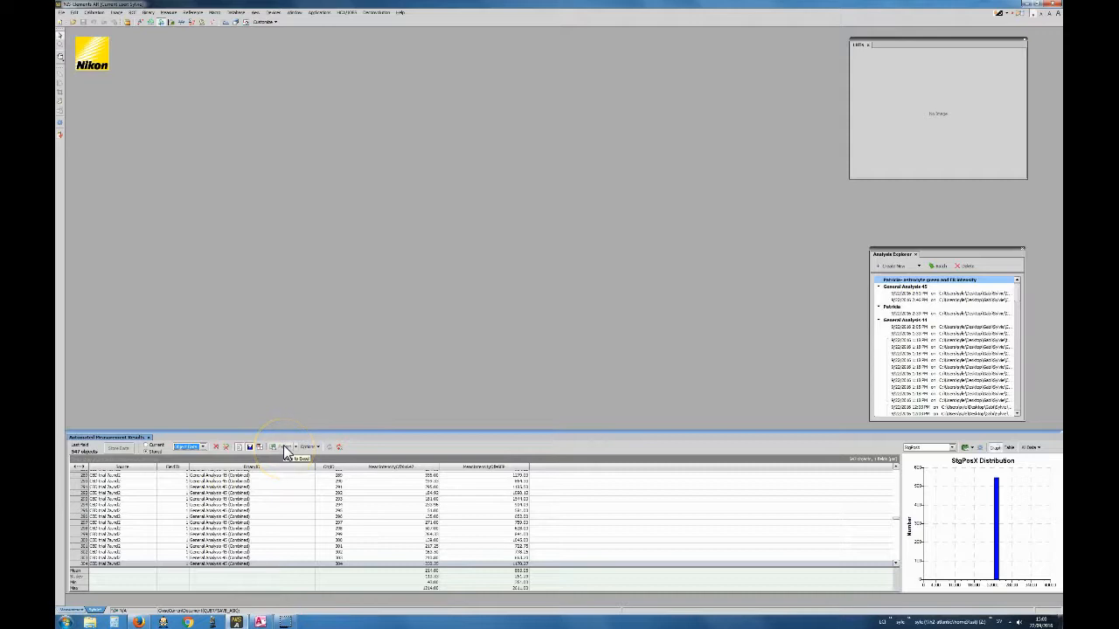
pyautogui.click(308, 620)
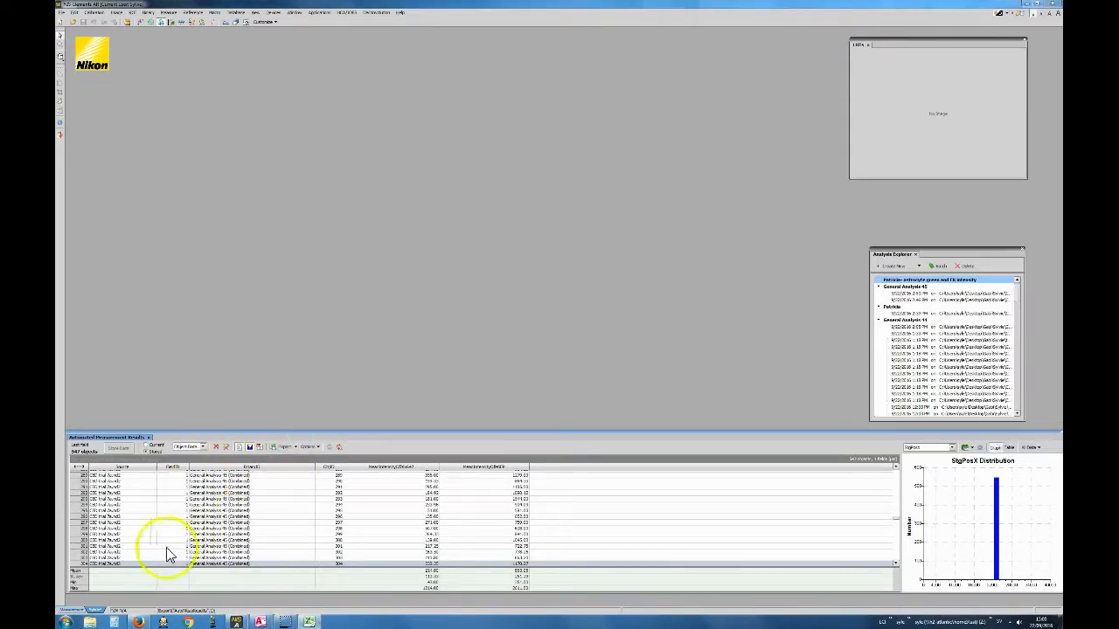
pyautogui.click(1028, 6)
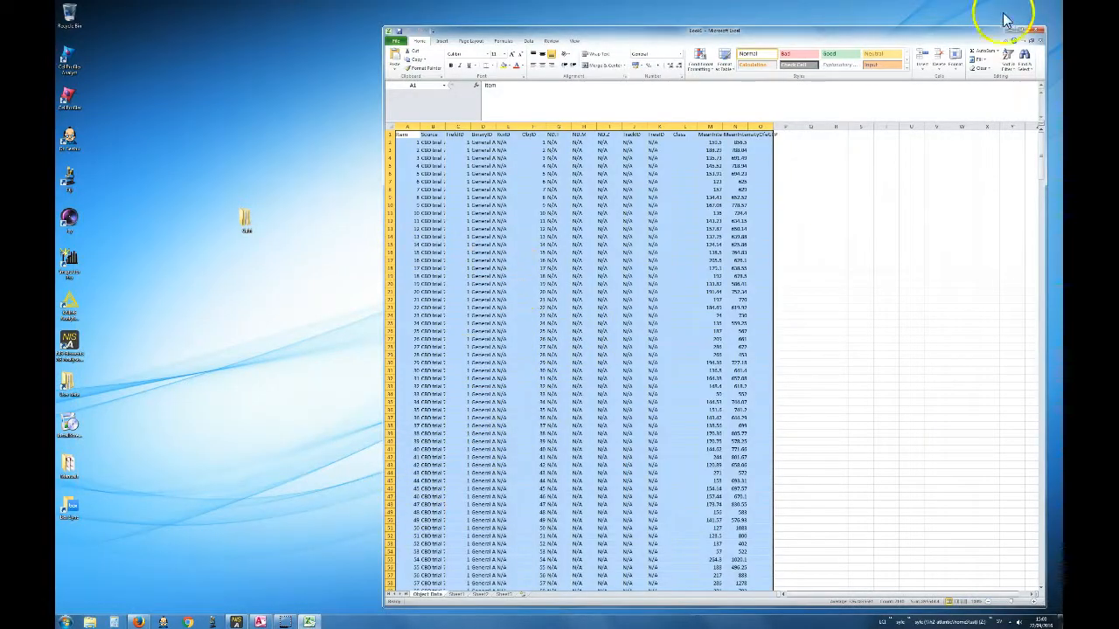
# Close the exported workbook without saving, switch back to NIS-Elements, and hide the Automated Measurement Results panel
pyautogui.click(1041, 35)
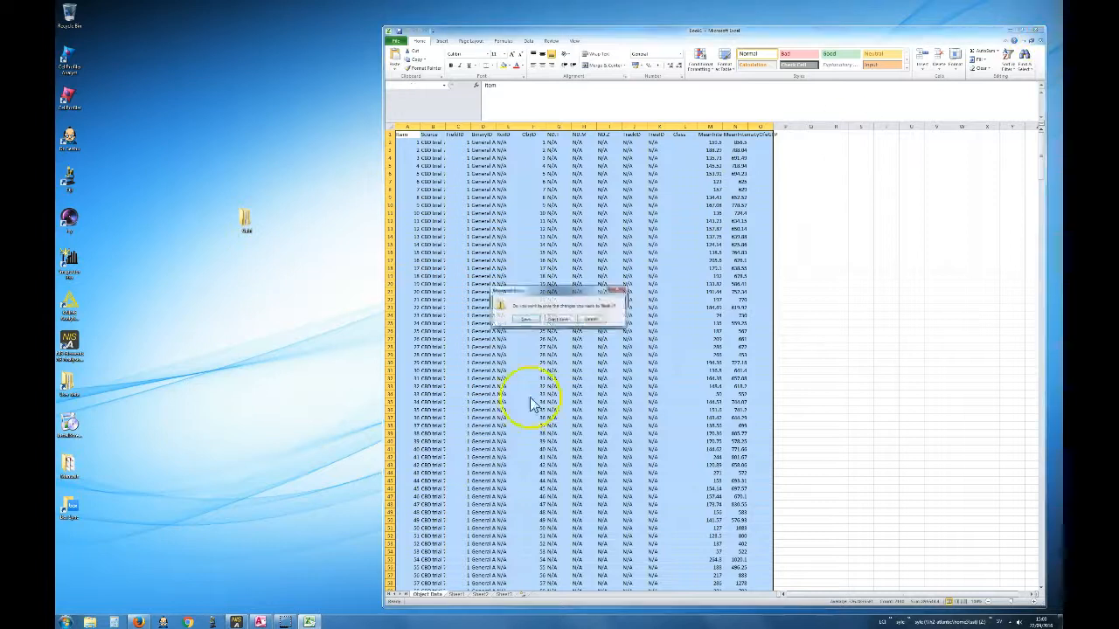
pyautogui.click(552, 320)
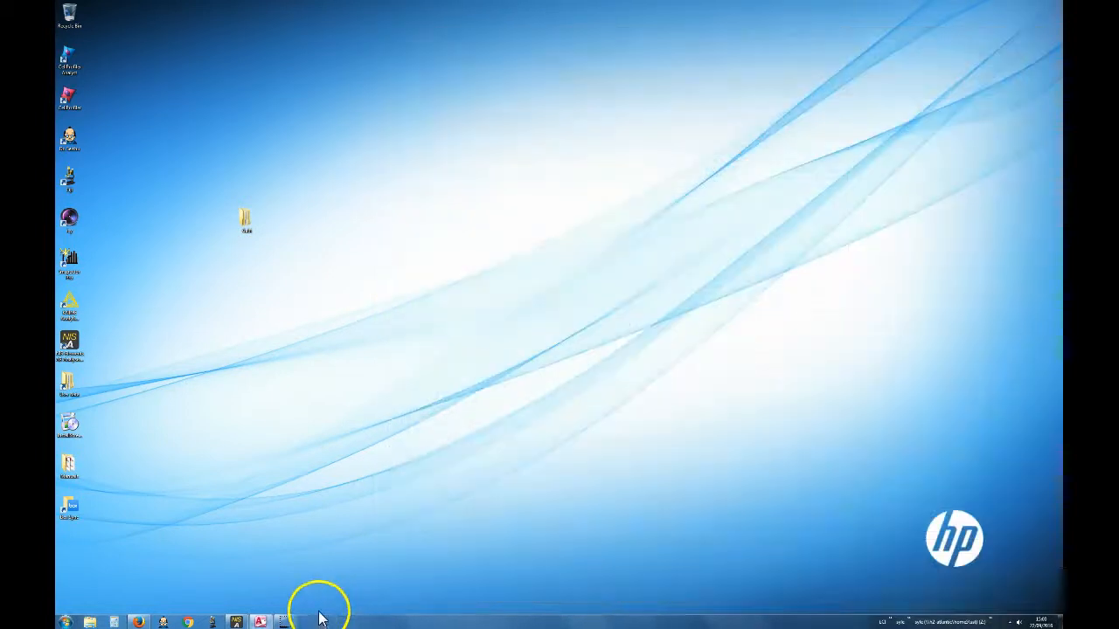
pyautogui.click(236, 621)
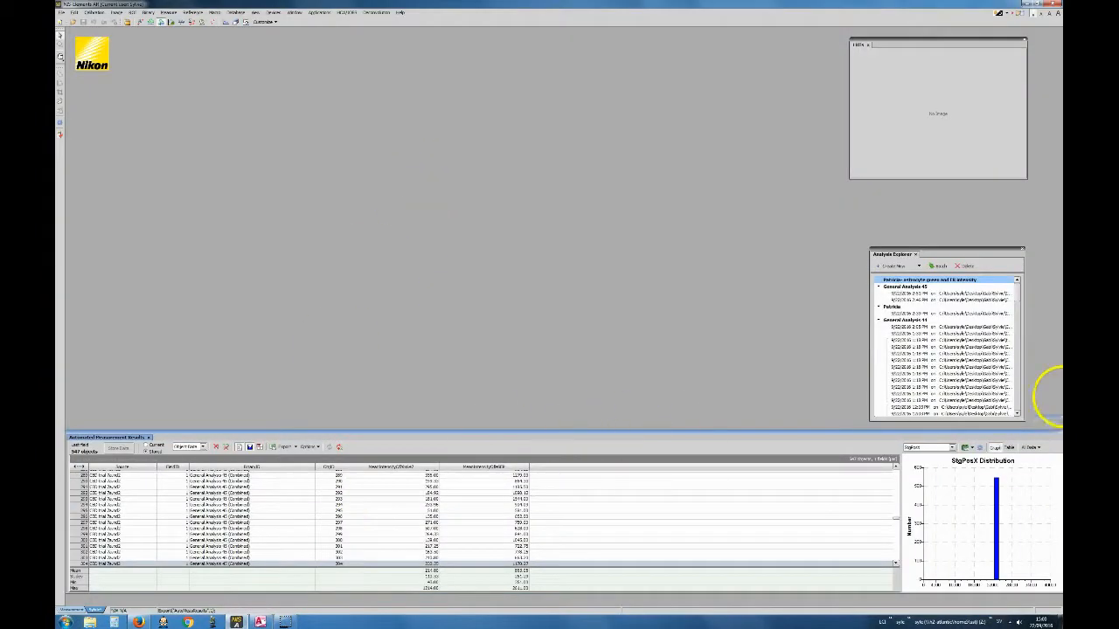
pyautogui.click(1061, 431)
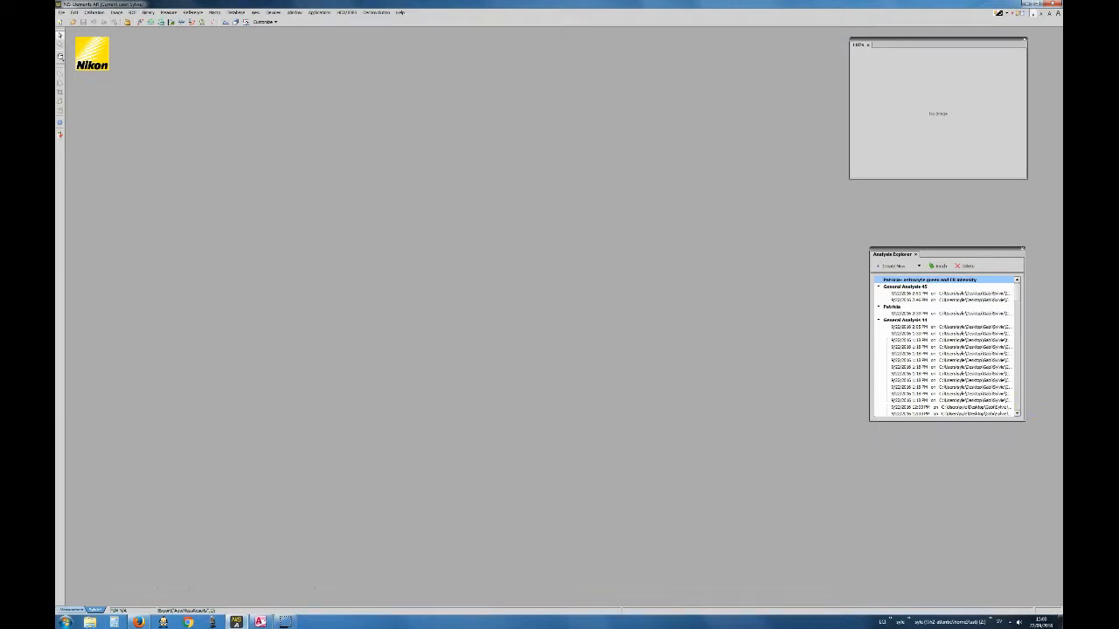
# Start a batch analysis with the imported recipe and choose the subfolder holding the CBD trial images as its source
pyautogui.click(969, 253)
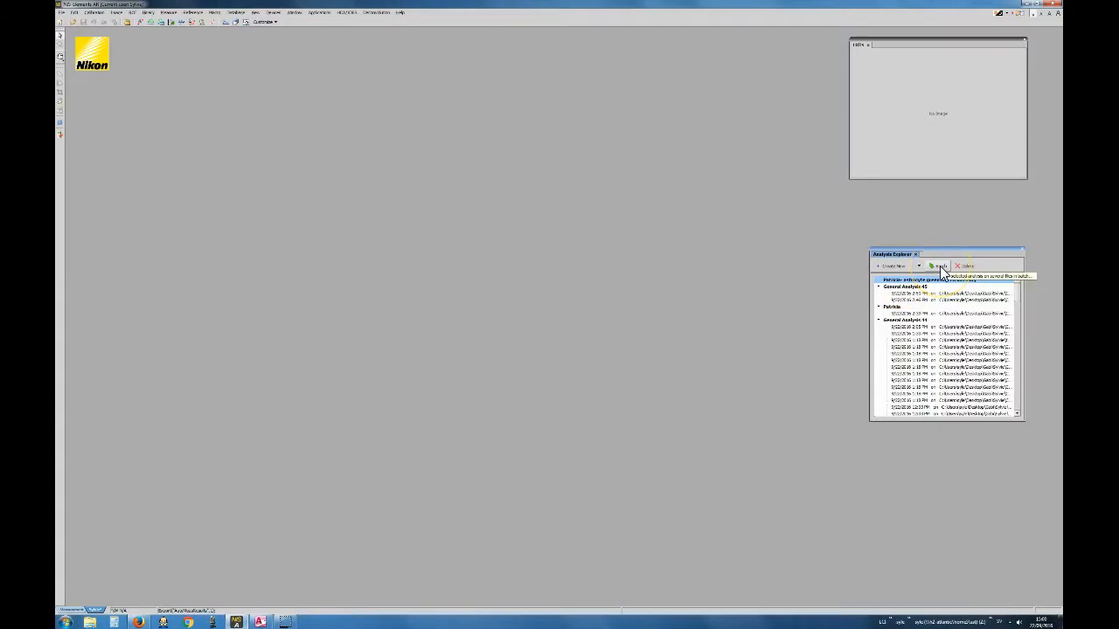
pyautogui.click(940, 267)
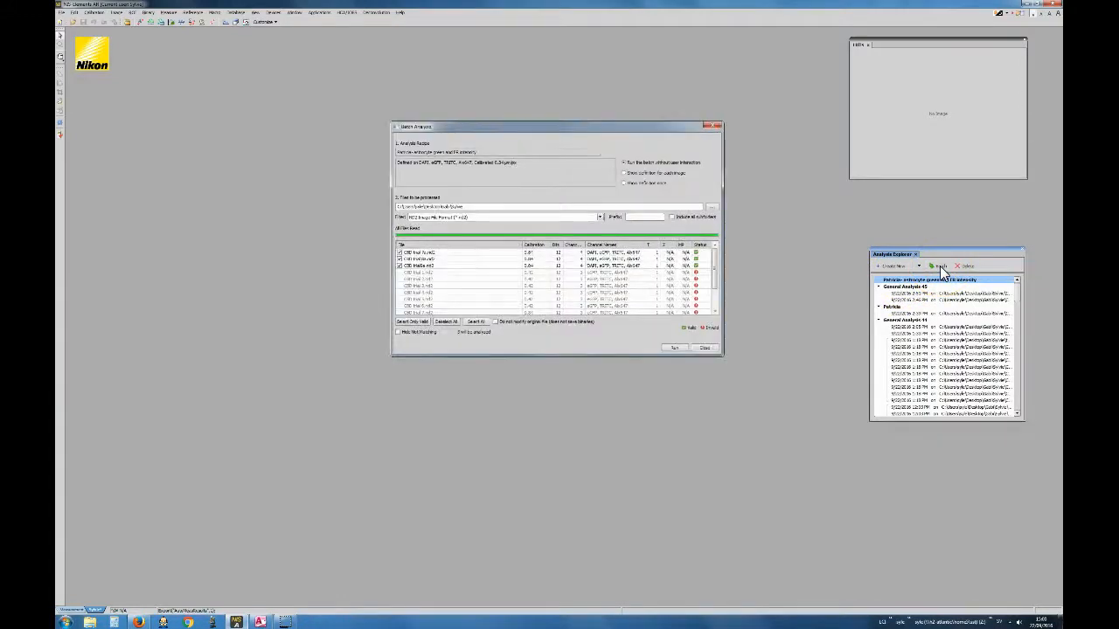
pyautogui.click(712, 206)
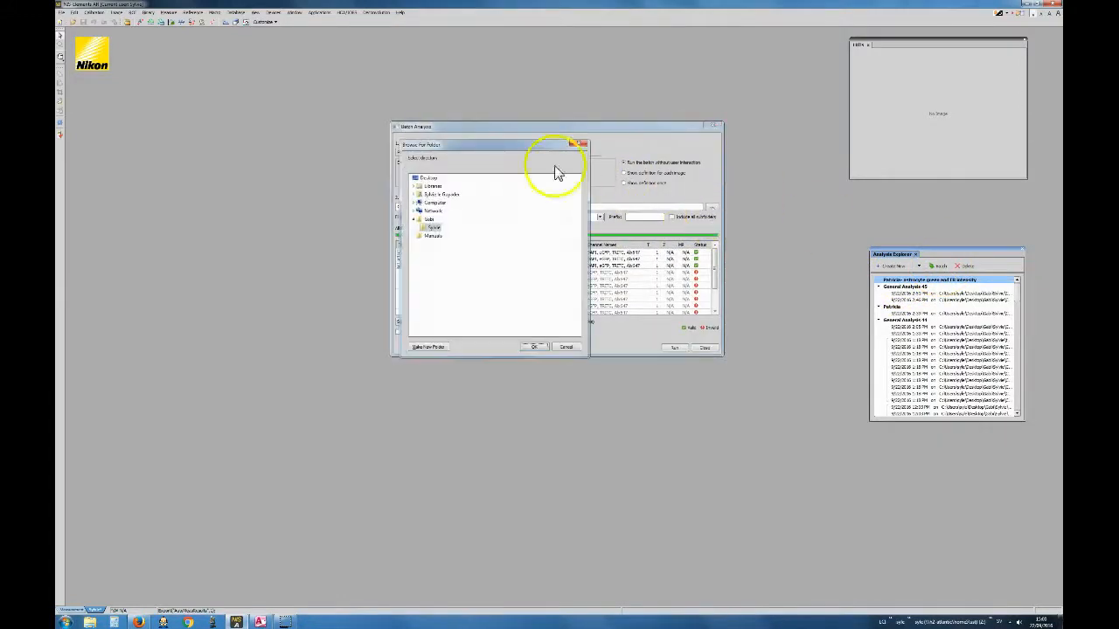
pyautogui.click(432, 229)
pyautogui.click(534, 348)
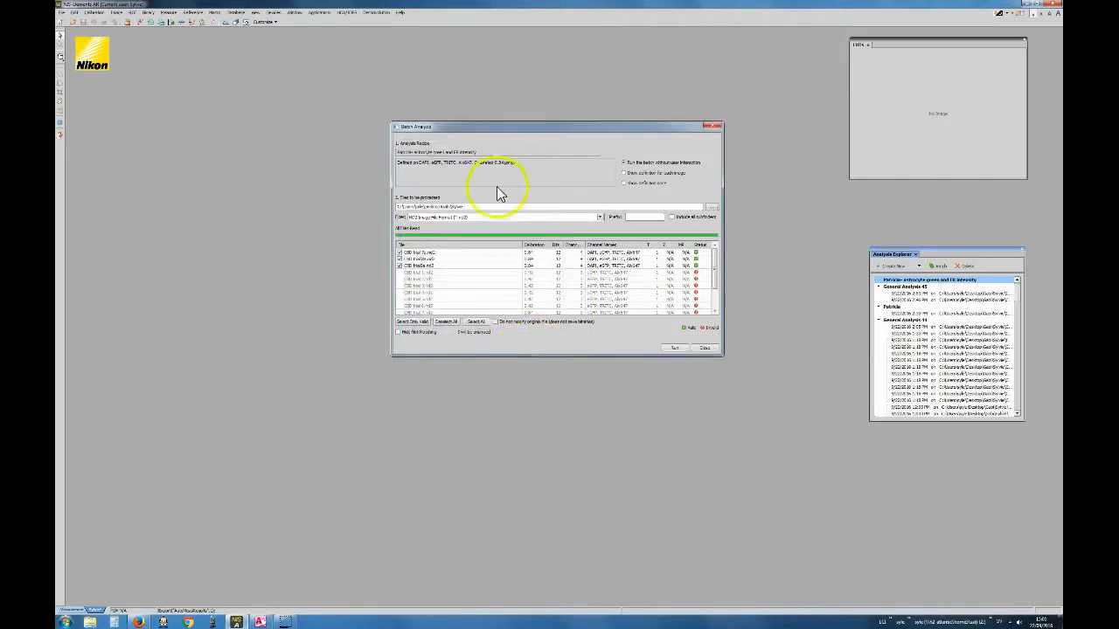
# Check the batch file list, keep the ND2 Image File Format filter, and run the batch on the three checked CBD trial files
pyautogui.moveTo(716, 261)
pyautogui.mouseDown()
pyautogui.moveTo(714, 293)
pyautogui.moveTo(718, 254)
pyautogui.mouseUp()
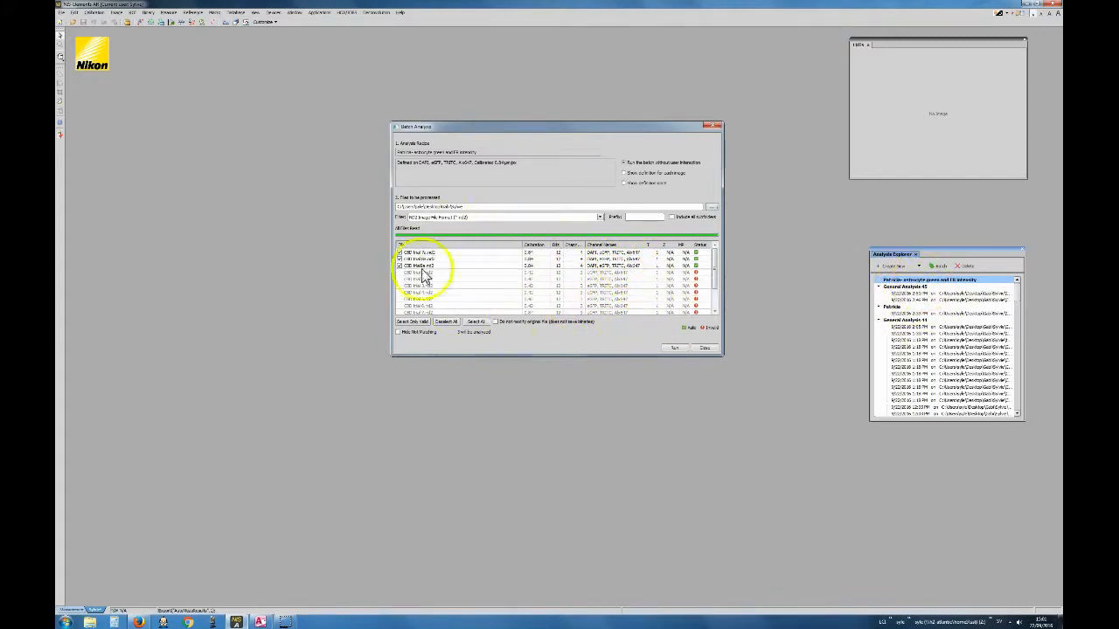
pyautogui.click(601, 219)
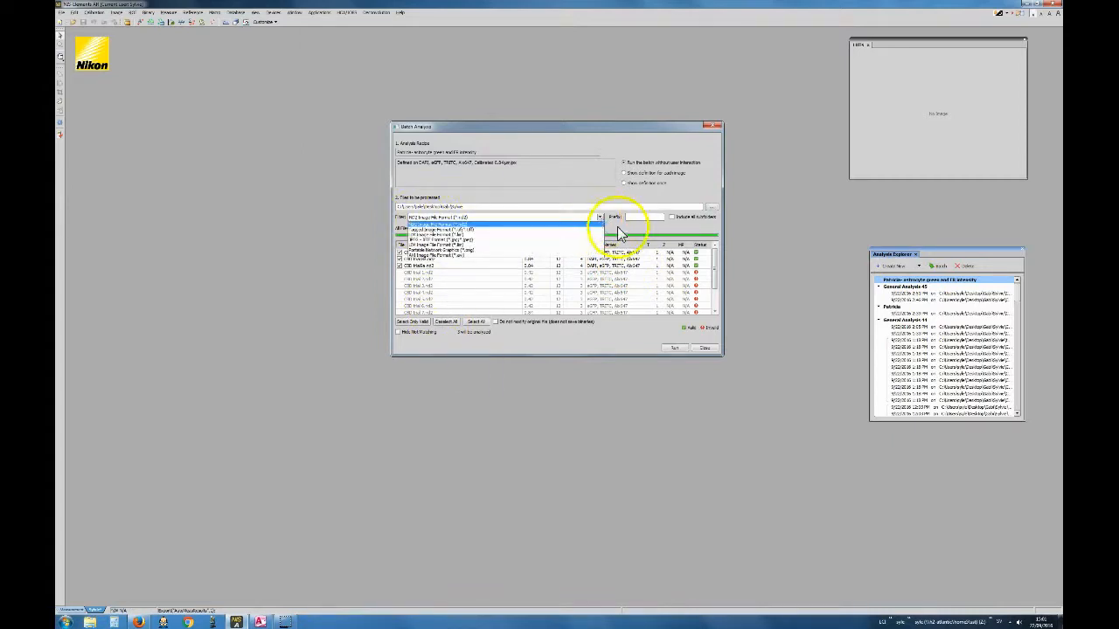
pyautogui.click(612, 223)
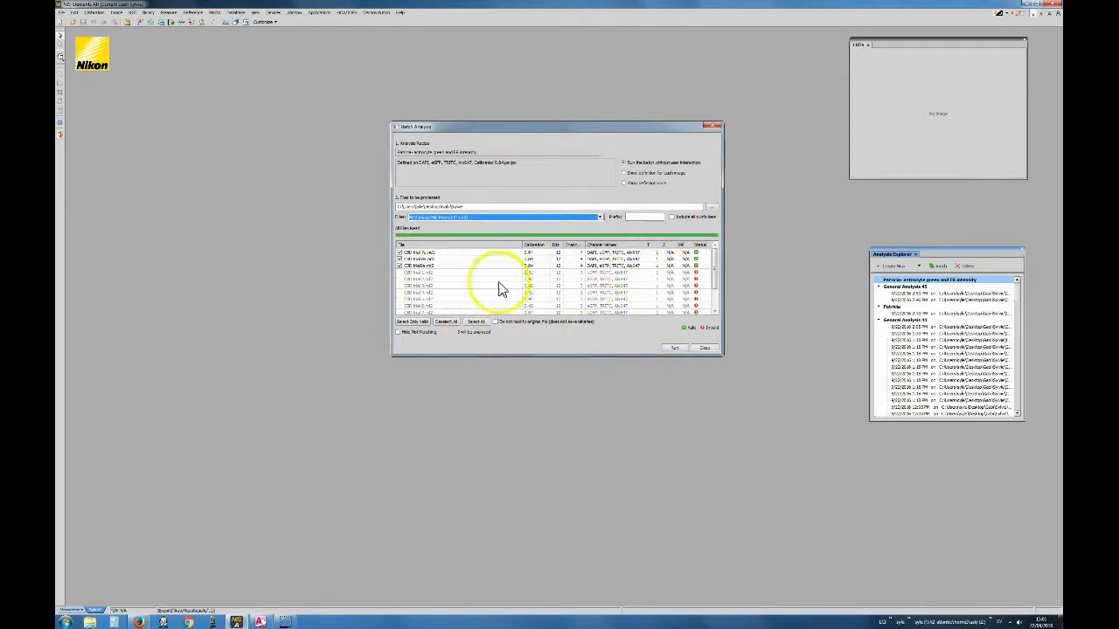
pyautogui.click(664, 348)
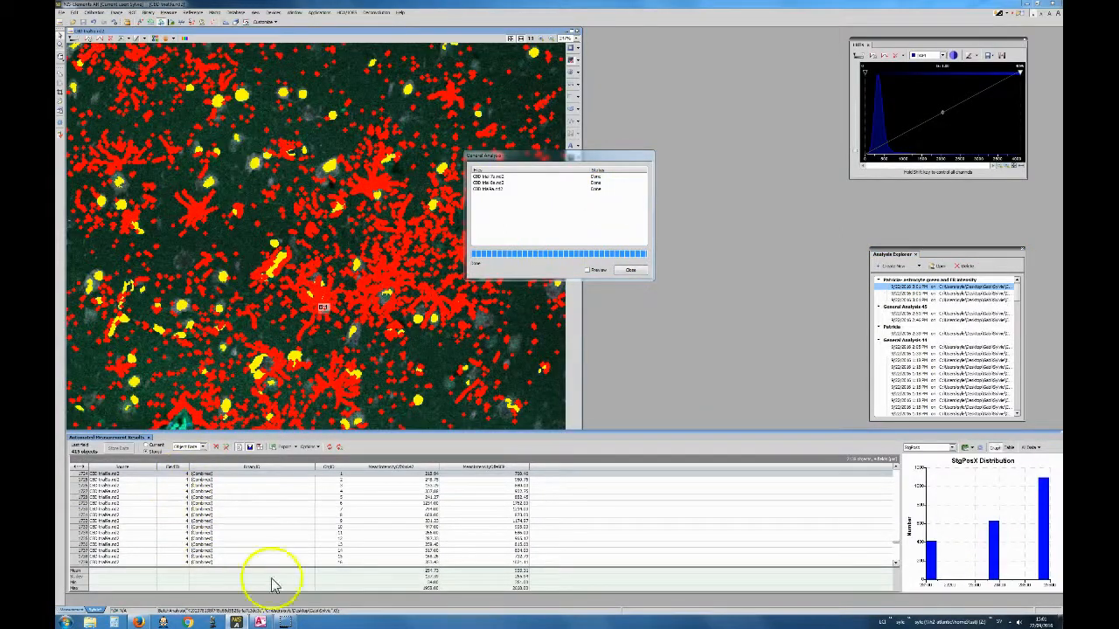
# Close the finished batch progress window, switch the results to the object statistics, and select each image's row to compare its distribution
pyautogui.click(633, 270)
pyautogui.click(201, 447)
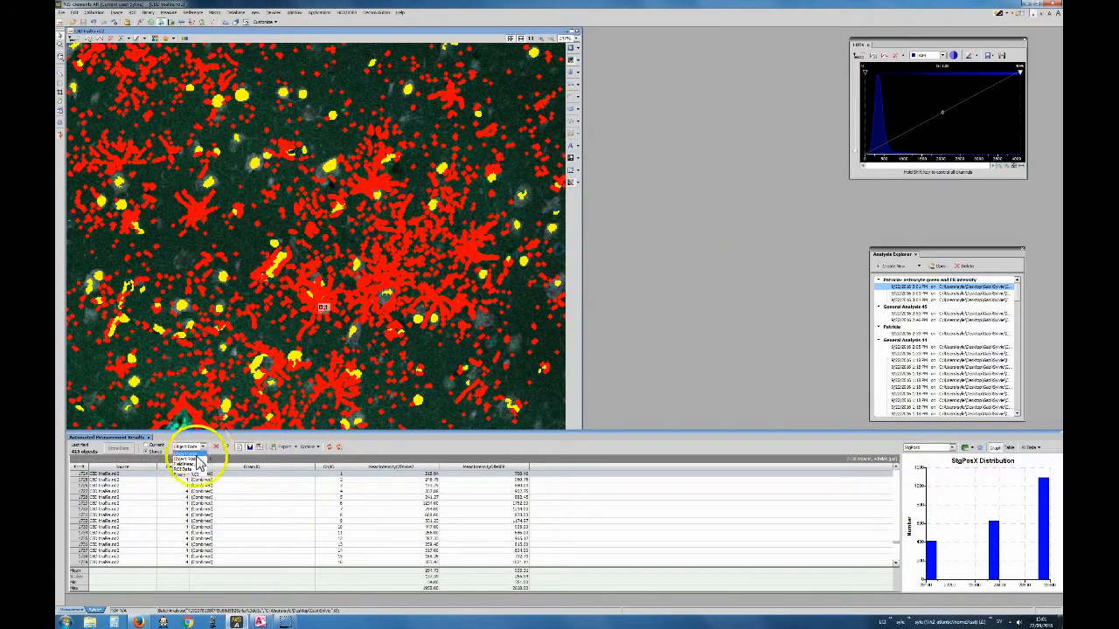
pyautogui.click(198, 465)
pyautogui.click(126, 474)
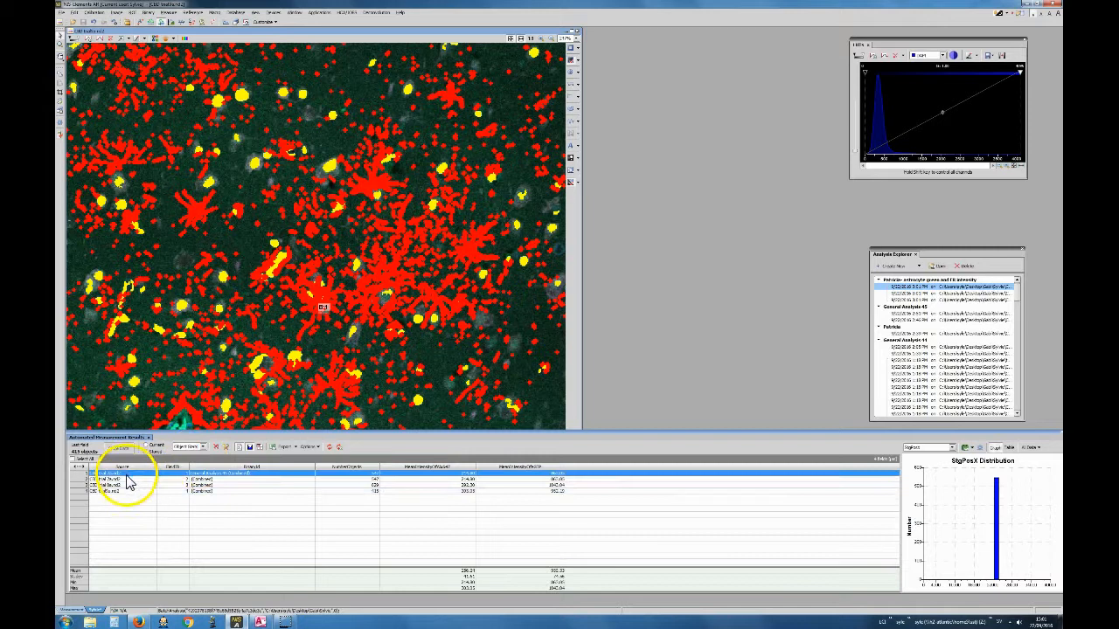
pyautogui.click(127, 479)
pyautogui.click(126, 486)
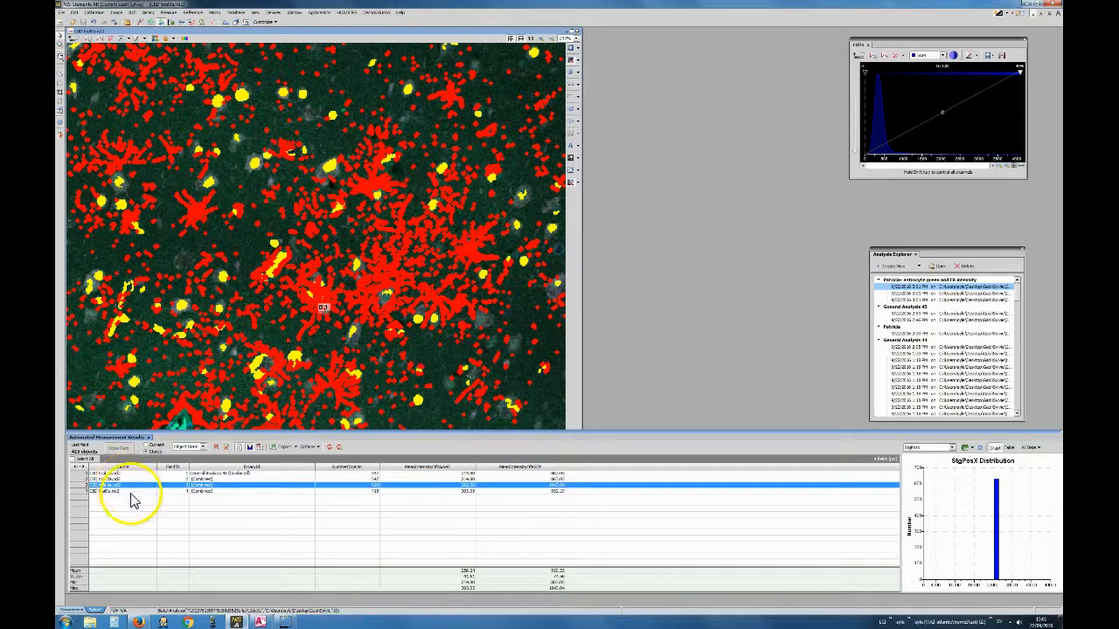
pyautogui.click(144, 492)
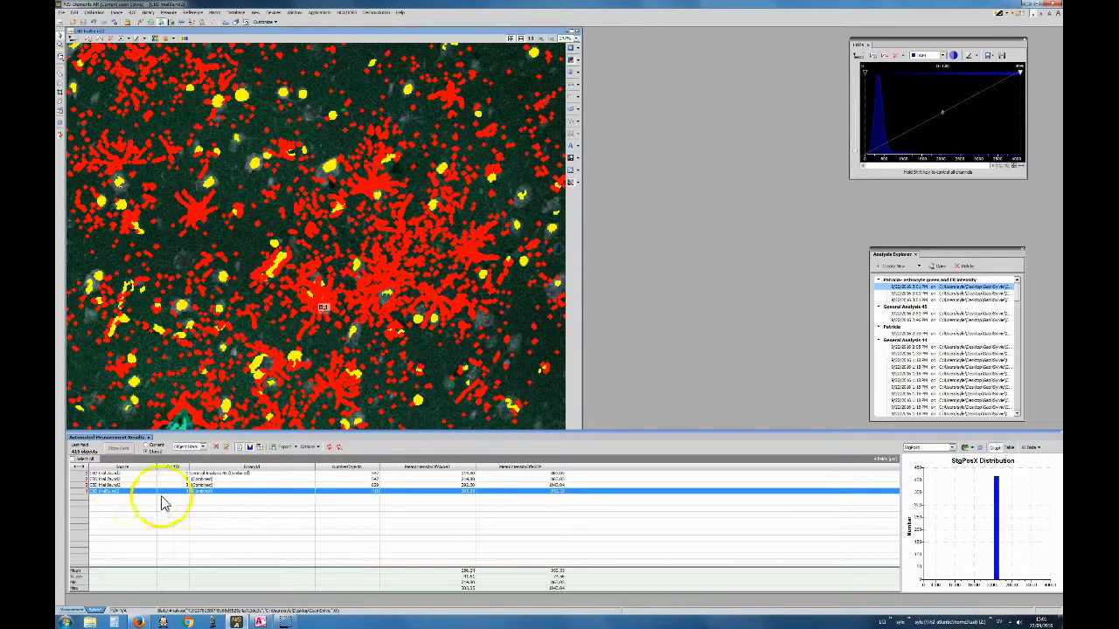